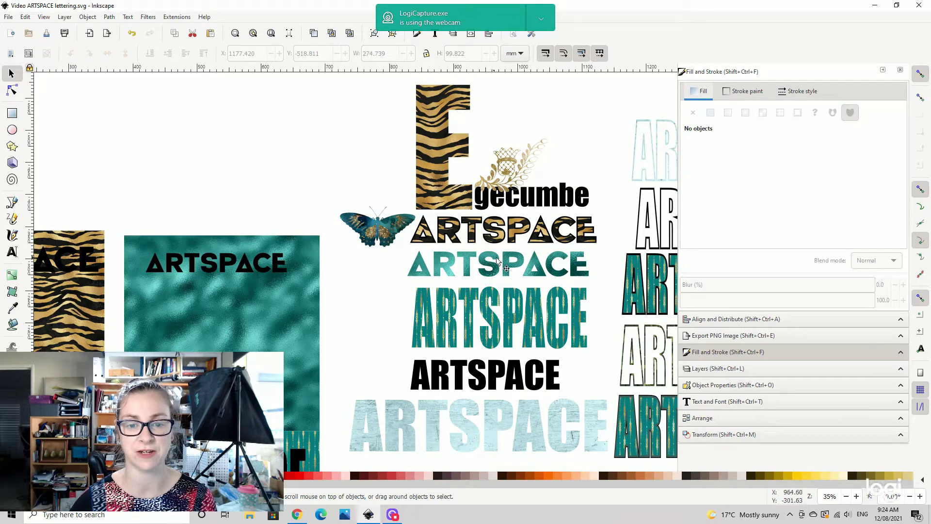
Step: Examine the finished ARTSPACE lettering samples with patterned fills, and the outlined versions beside them
drag(614, 235, 461, 210)
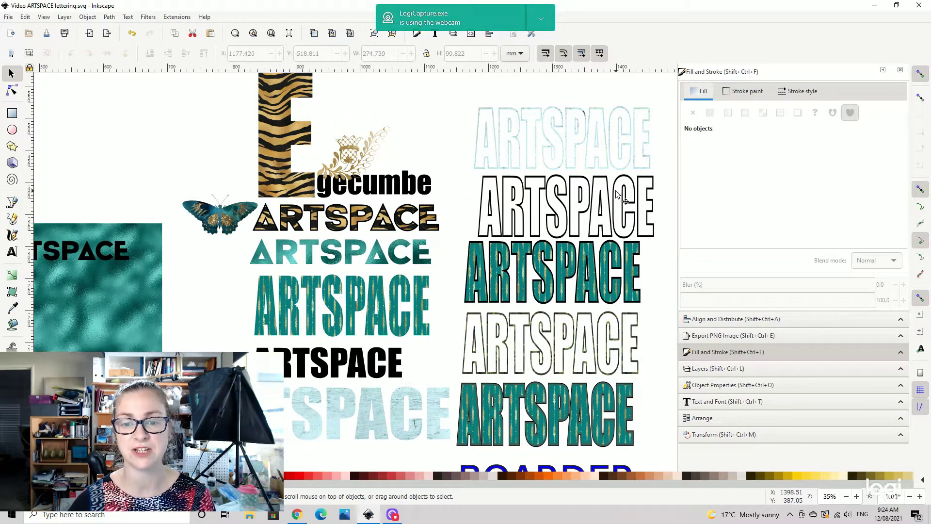
drag(275, 176, 324, 187)
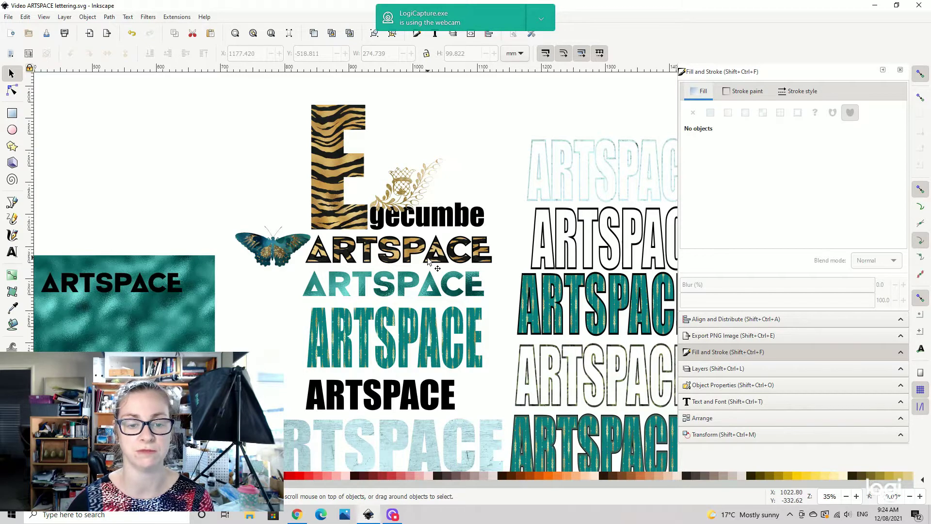
drag(438, 266, 498, 199)
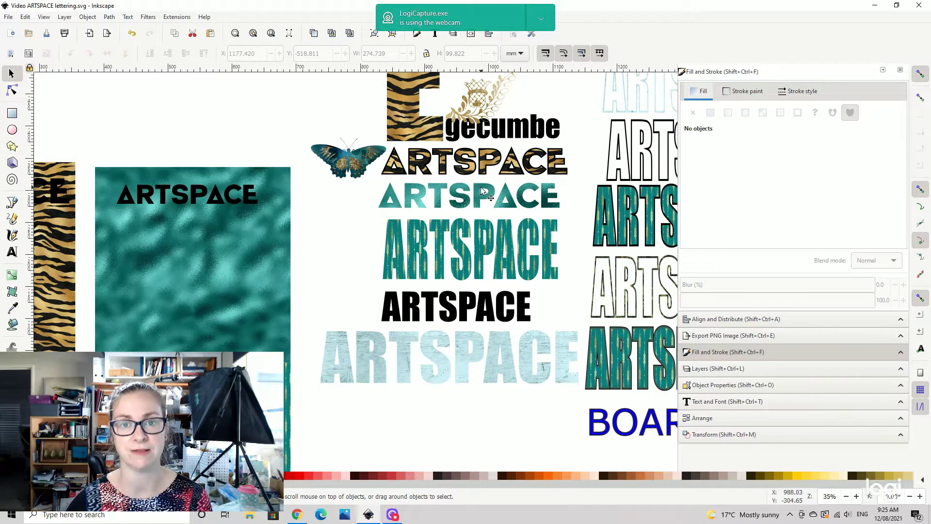
scroll(533, 276, down, 4)
scroll(533, 276, right, 8)
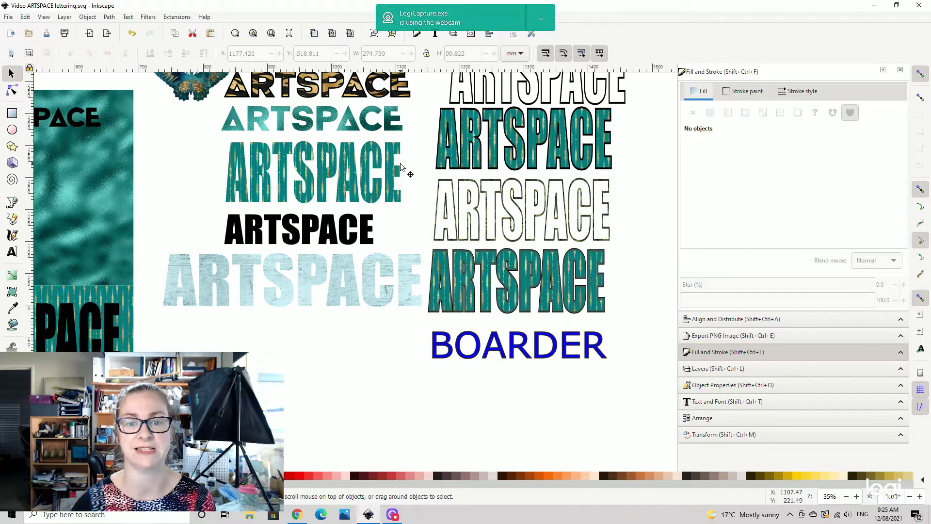
scroll(389, 179, up, 1)
drag(389, 179, 519, 264)
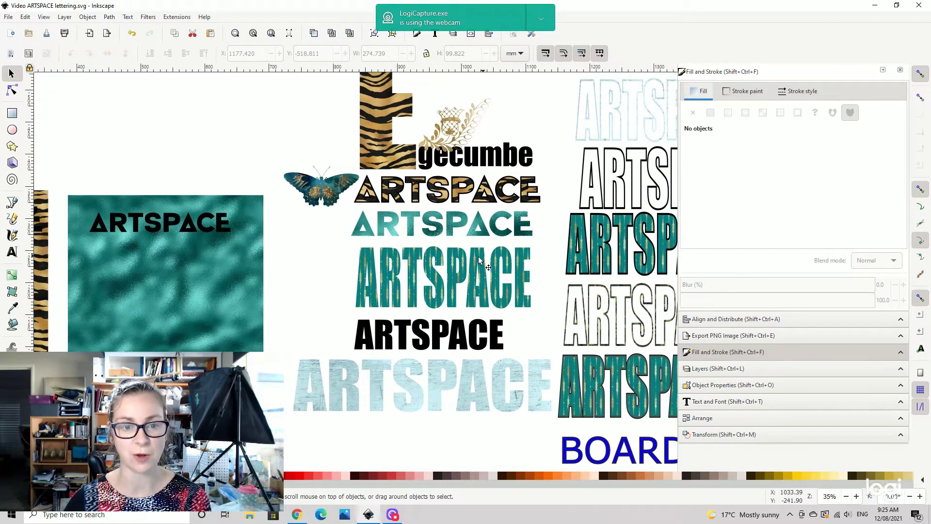
scroll(419, 228, down, 1)
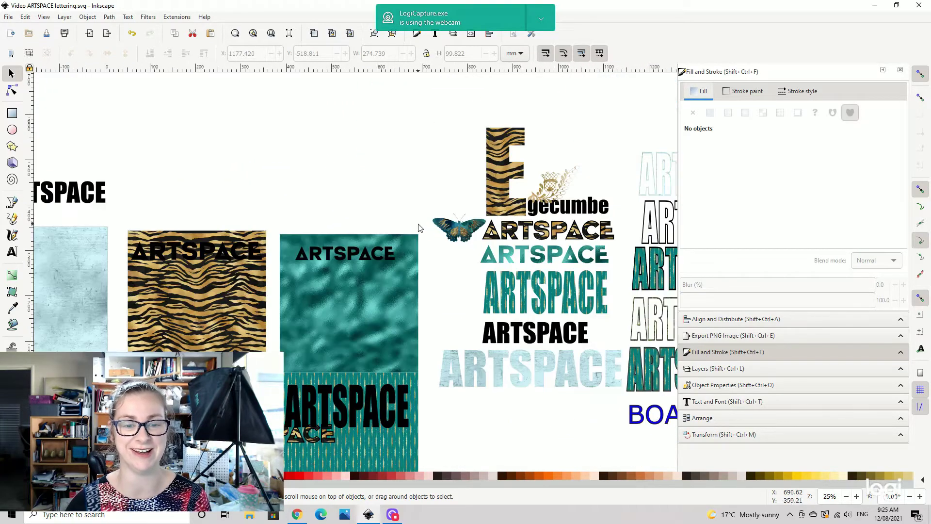
drag(481, 283, 297, 217)
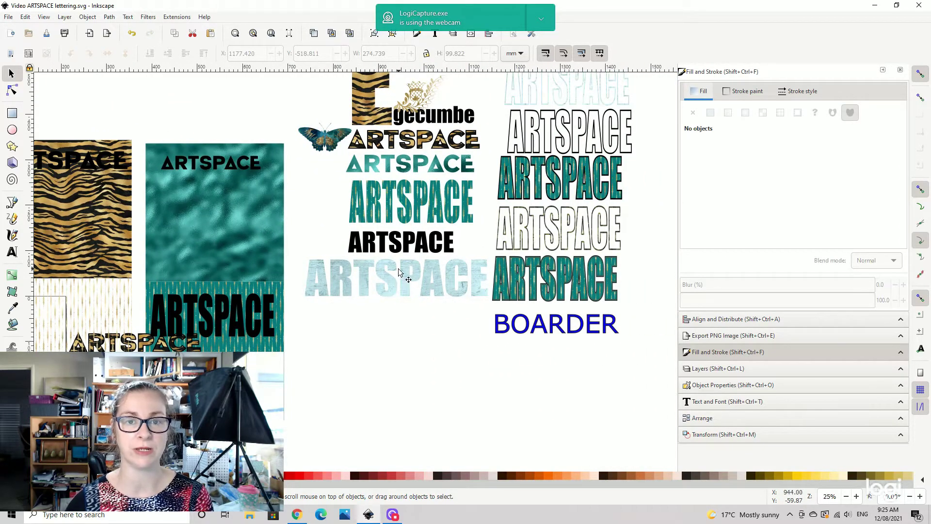
Step: Examine the light blue grunge, gold tiger-stripe and gold bead pattern papers used as lettering textures
scroll(89, 187, left, 5)
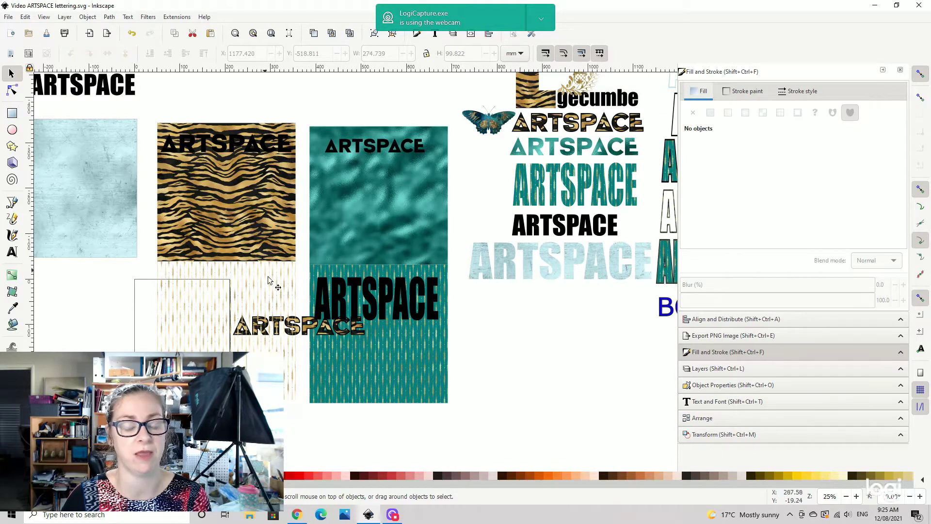
scroll(258, 284, left, 5)
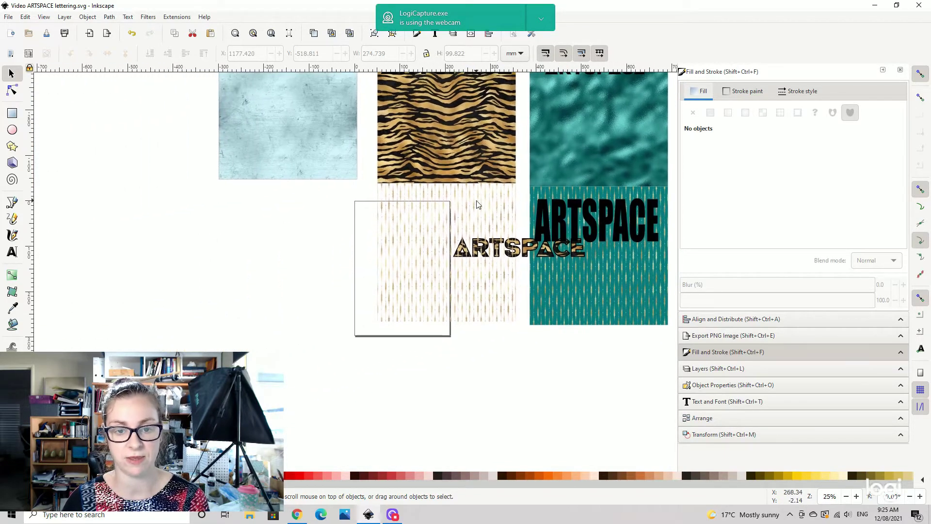
scroll(475, 203, up, 2)
scroll(318, 111, up, 1)
drag(347, 168, 499, 406)
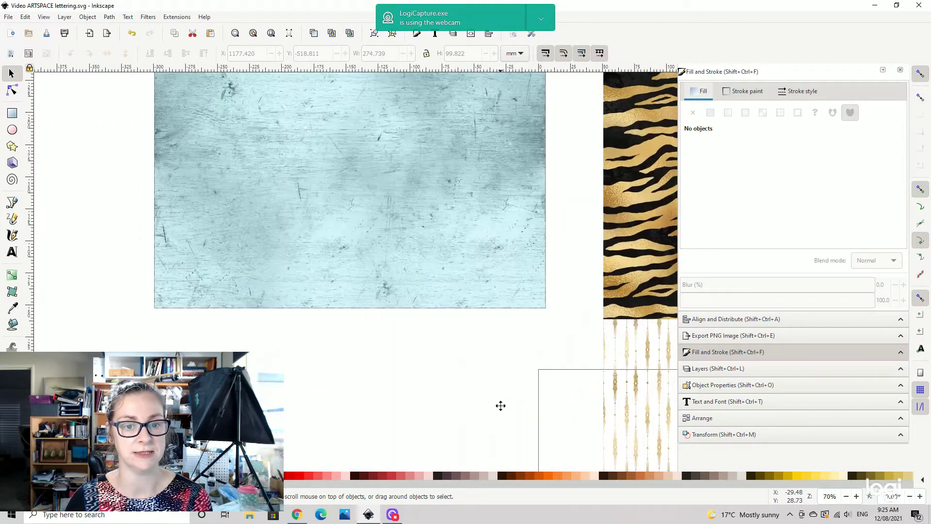
drag(401, 198, 183, 292)
drag(523, 242, 336, 272)
scroll(338, 275, down, 2)
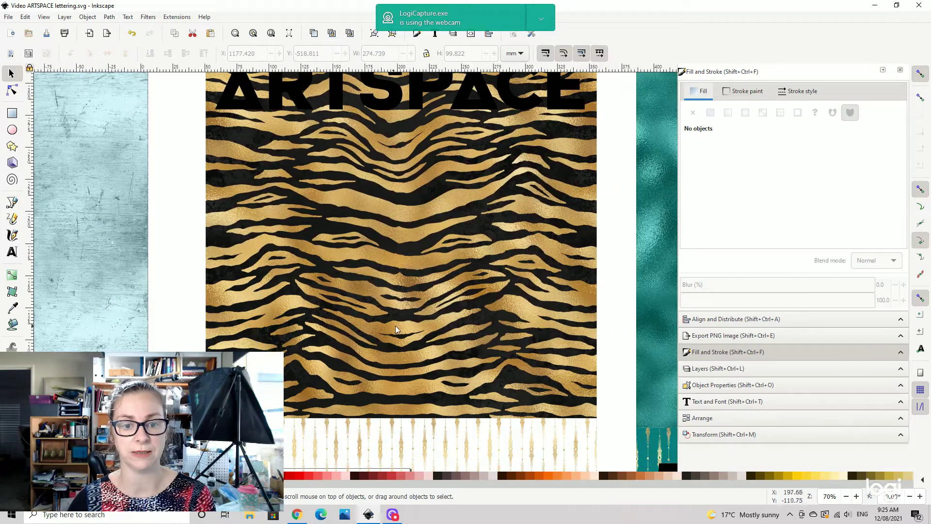
scroll(437, 345, down, 10)
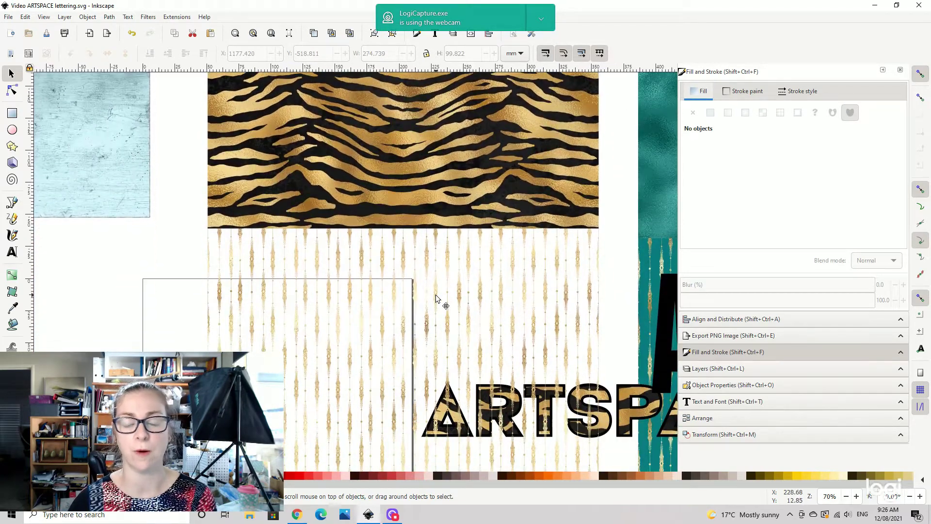
Step: Overlay the transparent gold bead pattern on the light blue grunge paper, and move the blue paper directly below the pattern
drag(435, 298, 434, 269)
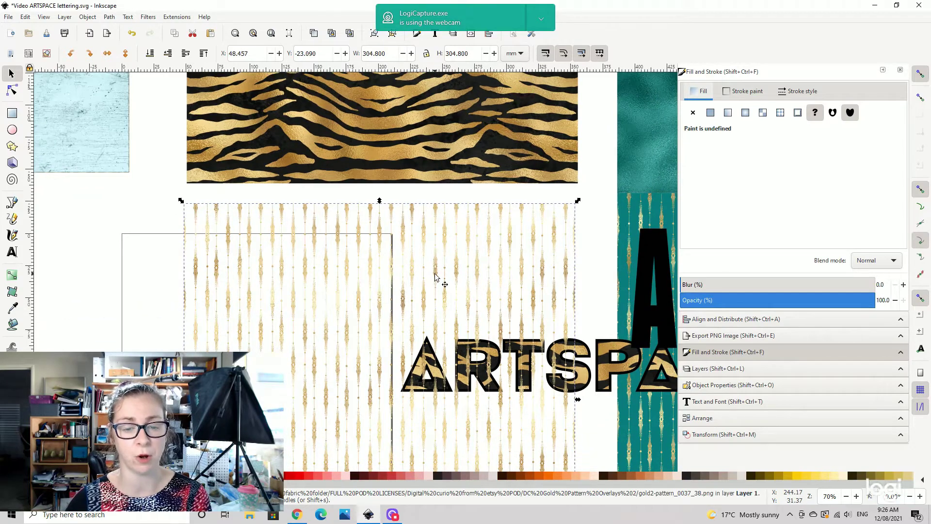
drag(436, 273, 147, 133)
drag(196, 172, 504, 293)
key(minus)
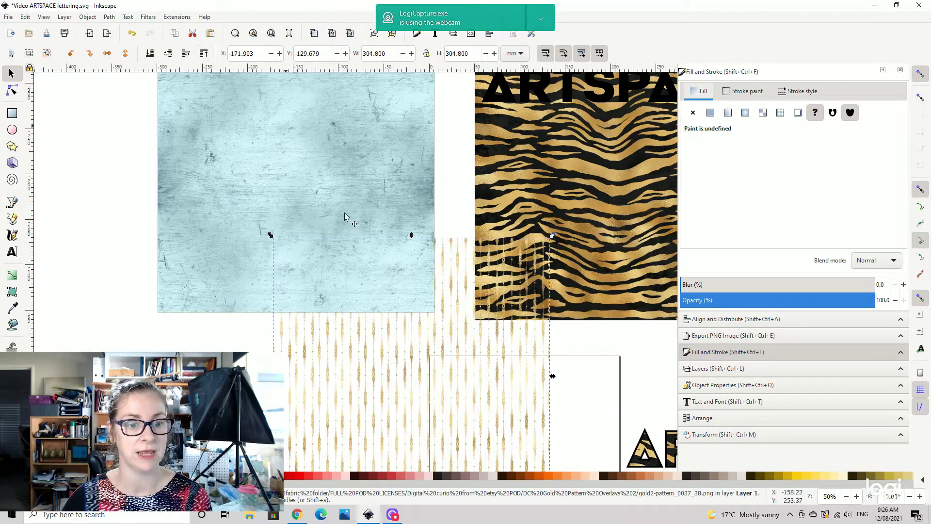
drag(420, 331, 311, 146)
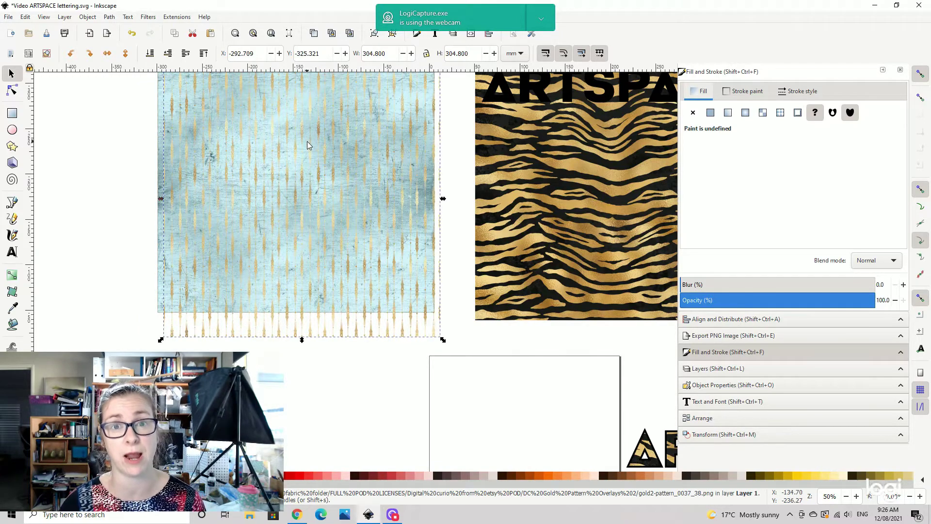
drag(352, 245, 212, 450)
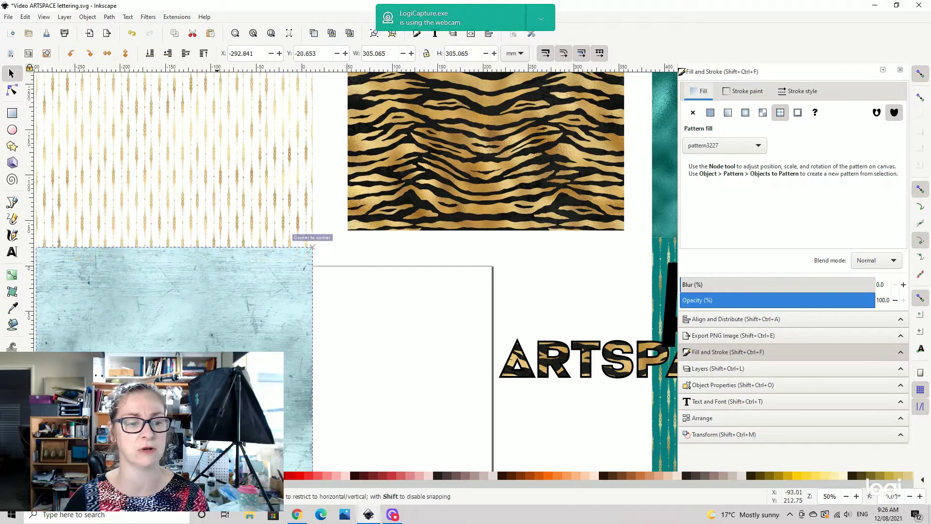
drag(423, 333, 212, 301)
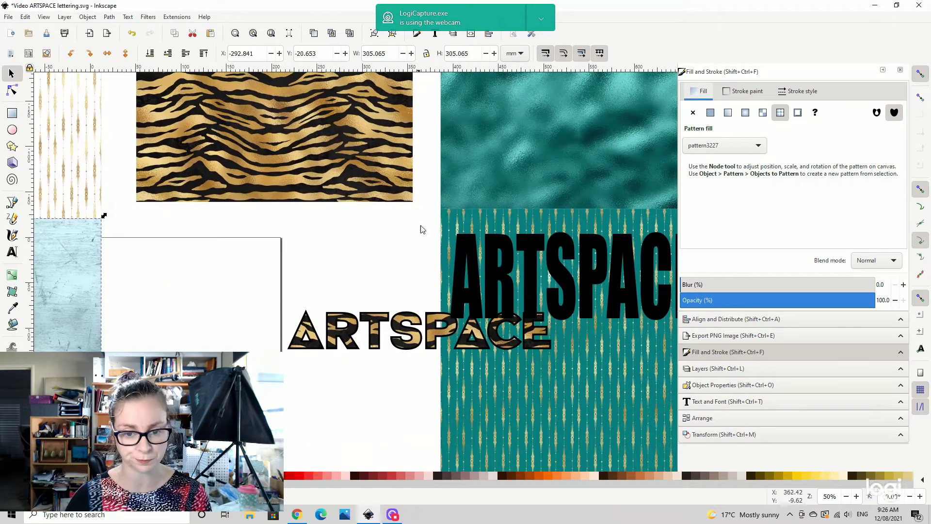
drag(488, 190, 277, 264)
drag(308, 183, 434, 235)
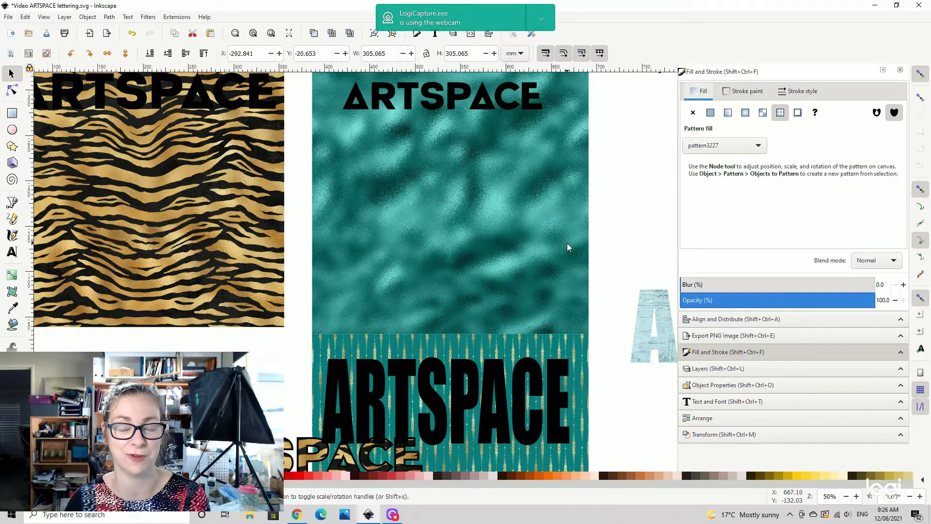
drag(567, 245, 326, 232)
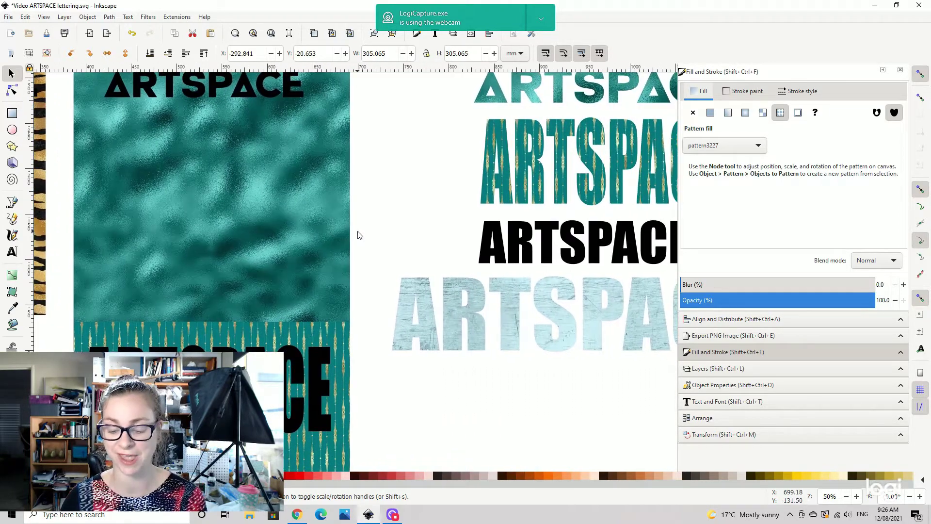
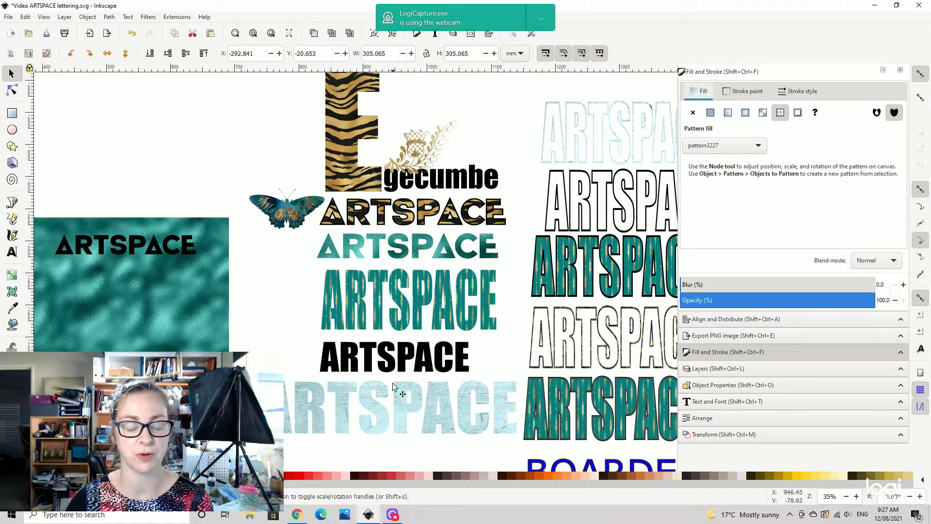
scroll(401, 389, down, 10)
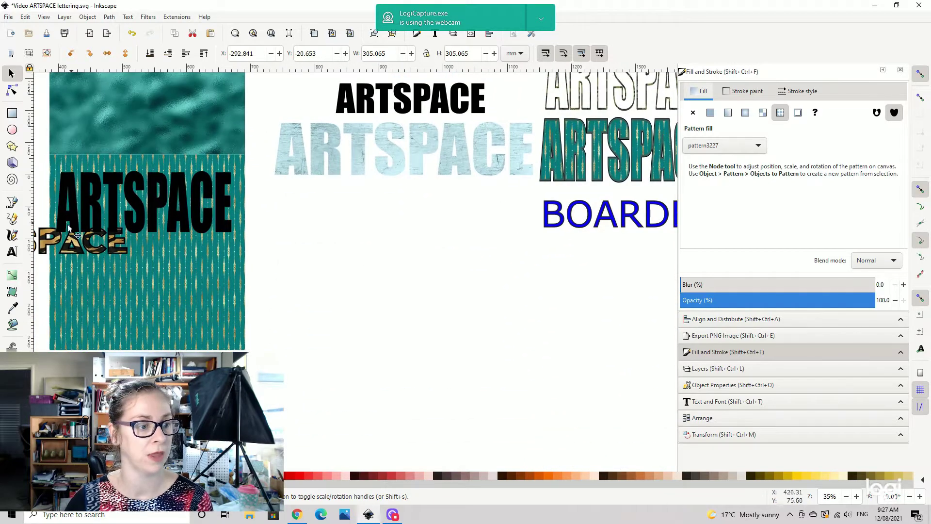
click(12, 253)
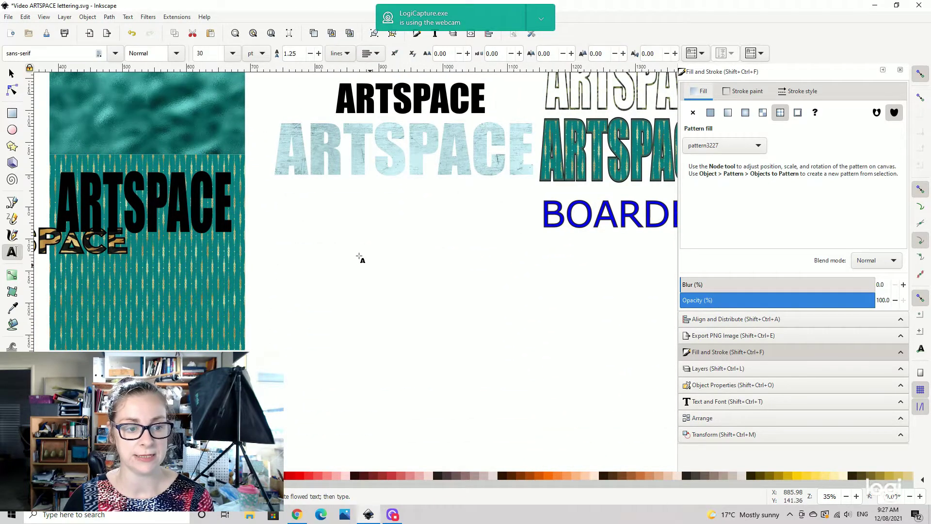
click(10, 74)
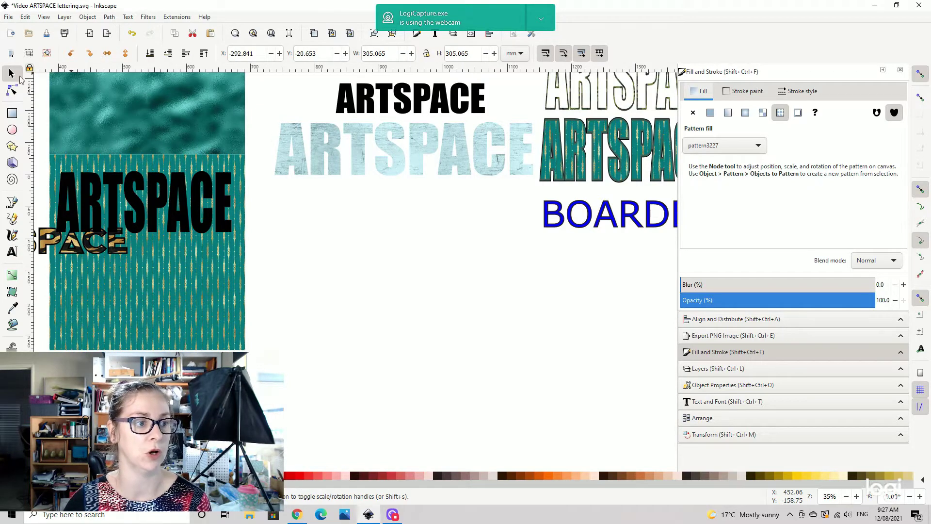
Step: Import blue peacock_0019_x.jpg from the DC 40 Gold Grunge Overlays folder and place it below the gold-patterned teal paper
click(11, 22)
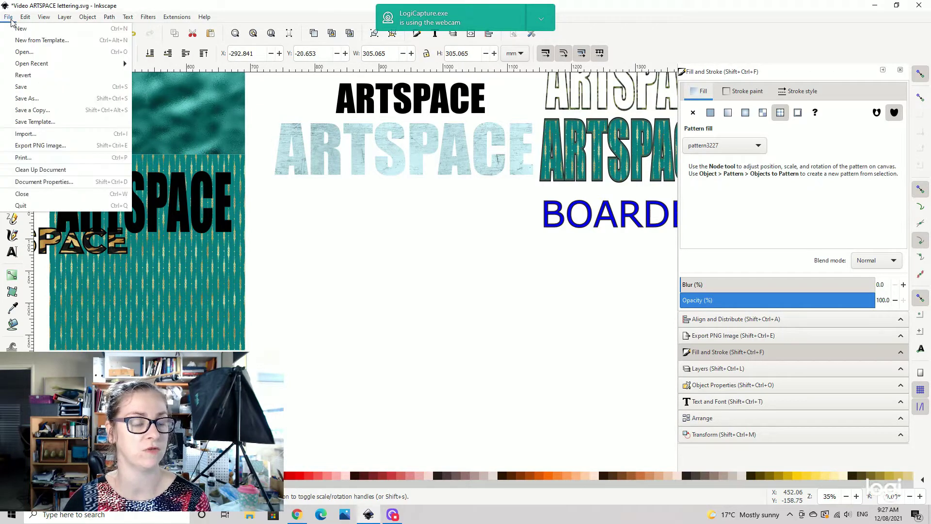
click(34, 138)
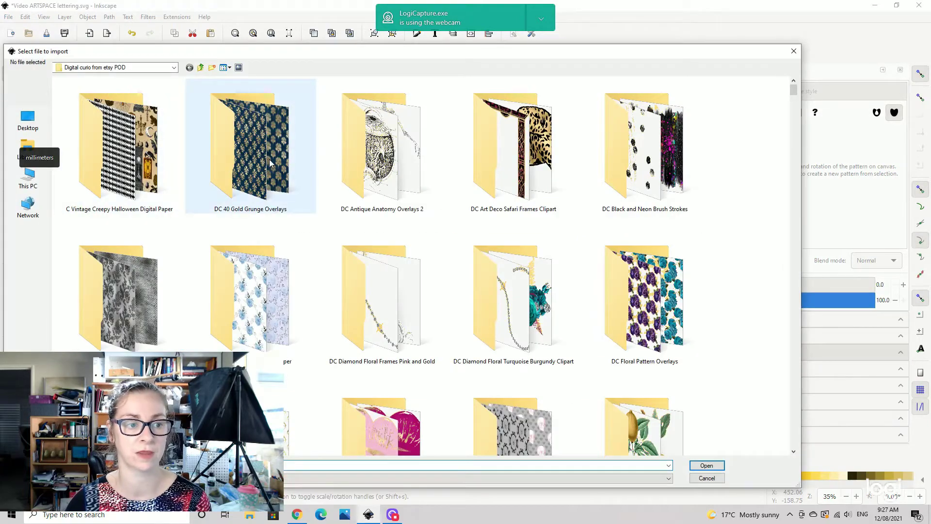
double_click(270, 163)
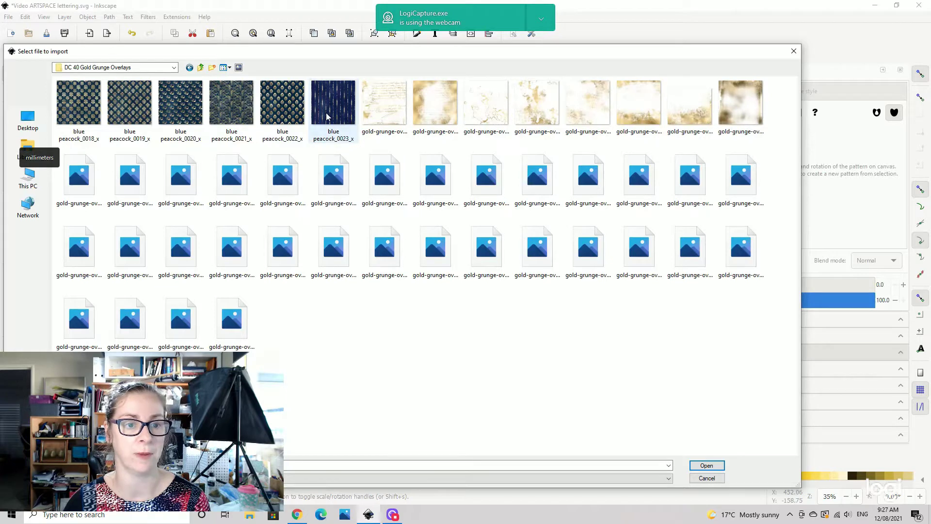
click(128, 107)
click(707, 465)
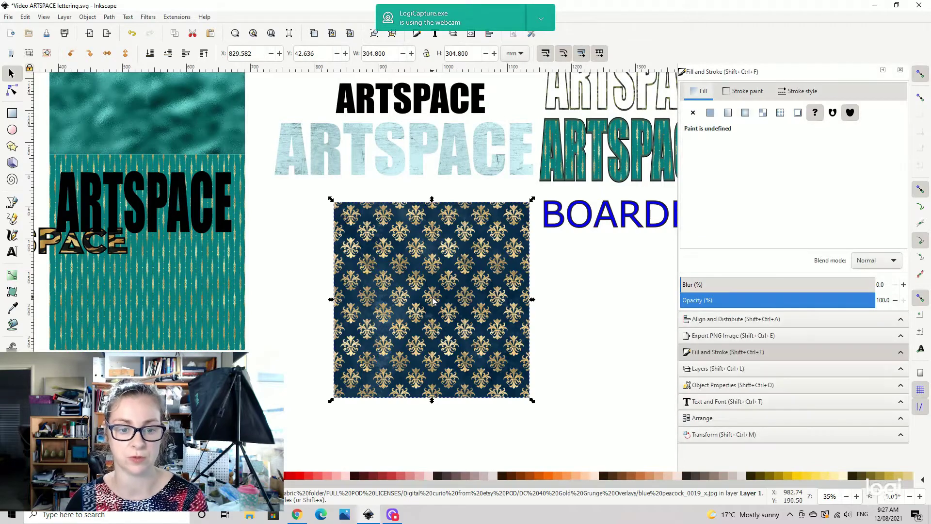
drag(461, 300, 132, 399)
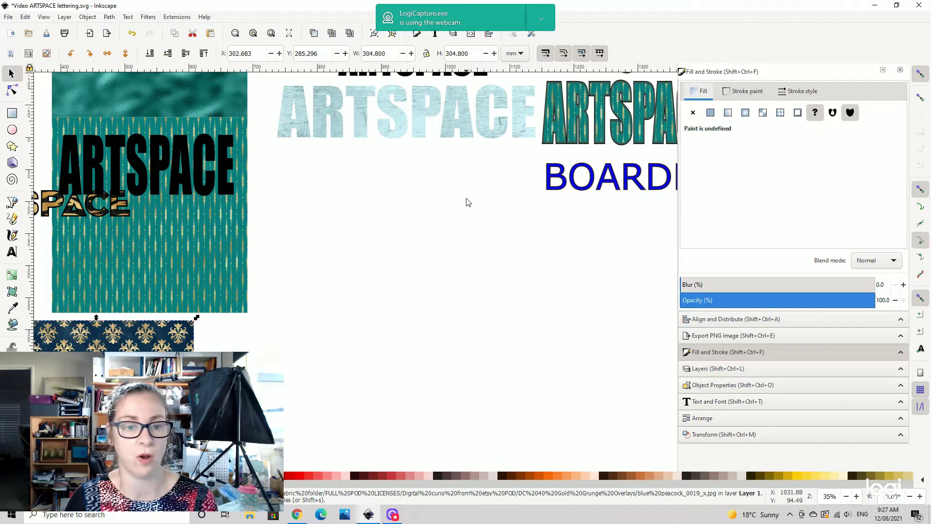
Step: Add the text ARTSPACE in the empty canvas area below the light blue lettering sample
scroll(468, 202, up, 3)
click(12, 252)
click(353, 251)
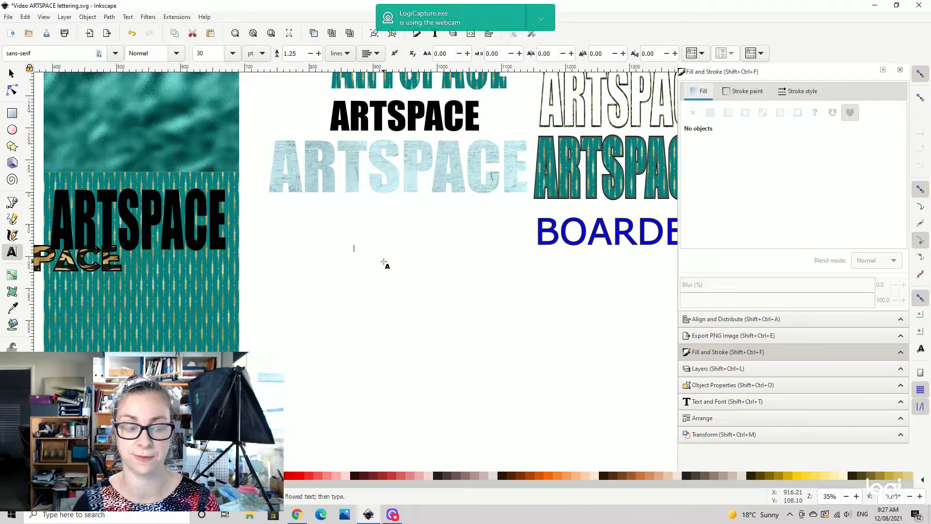
text(ARTSPACE)
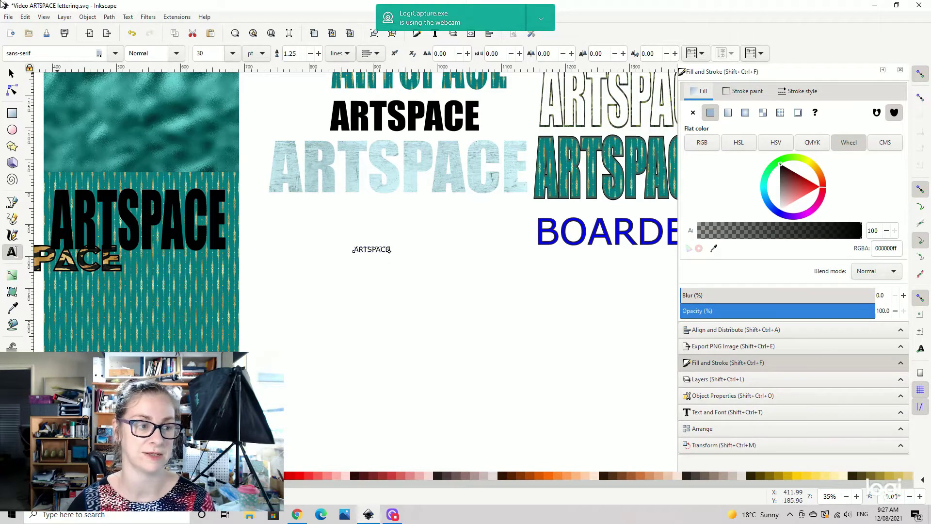
Step: Enlarge the new ARTSPACE text proportionally to about 339 mm wide and position it beneath the light blue lettering
click(12, 74)
drag(393, 255, 585, 329)
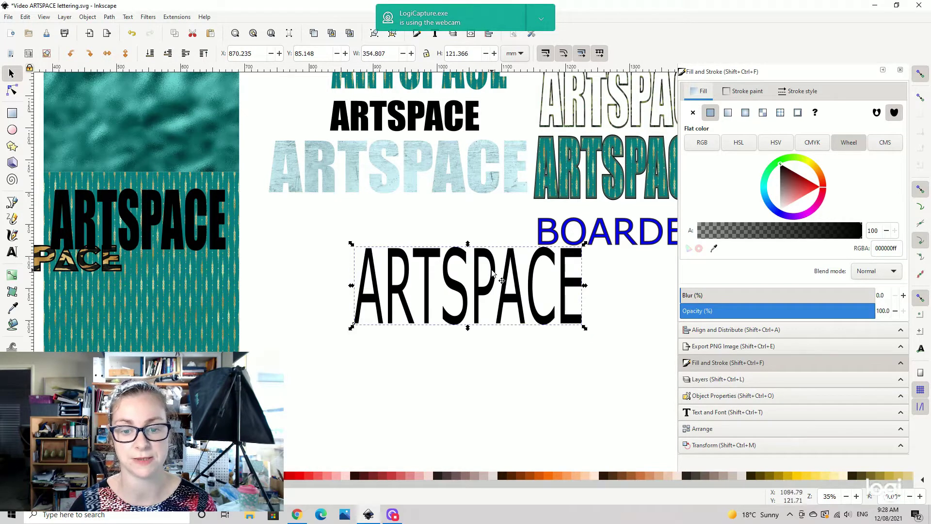
key(ctrl+z)
key(ctrl+z)
key(ctrl+shift+z)
drag(509, 271, 454, 281)
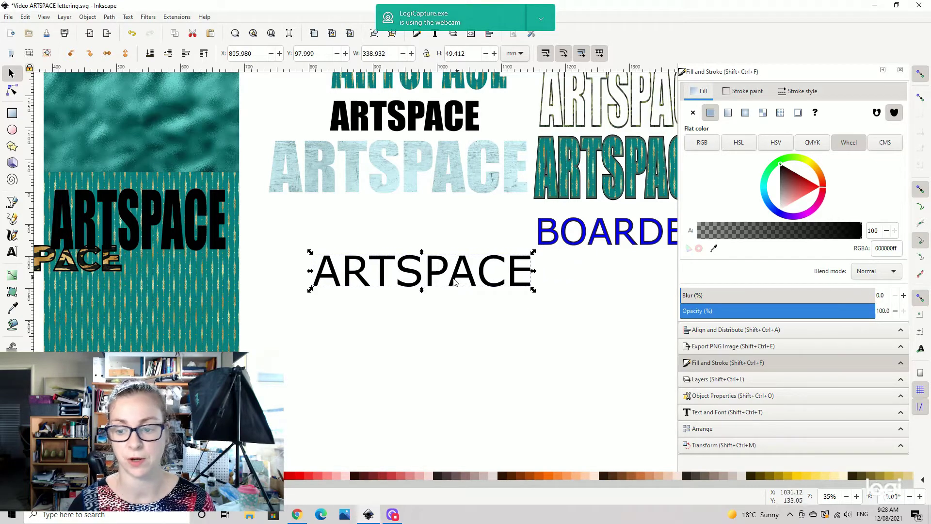
Step: Apply the Electronica Black font to the new ARTSPACE text
click(708, 415)
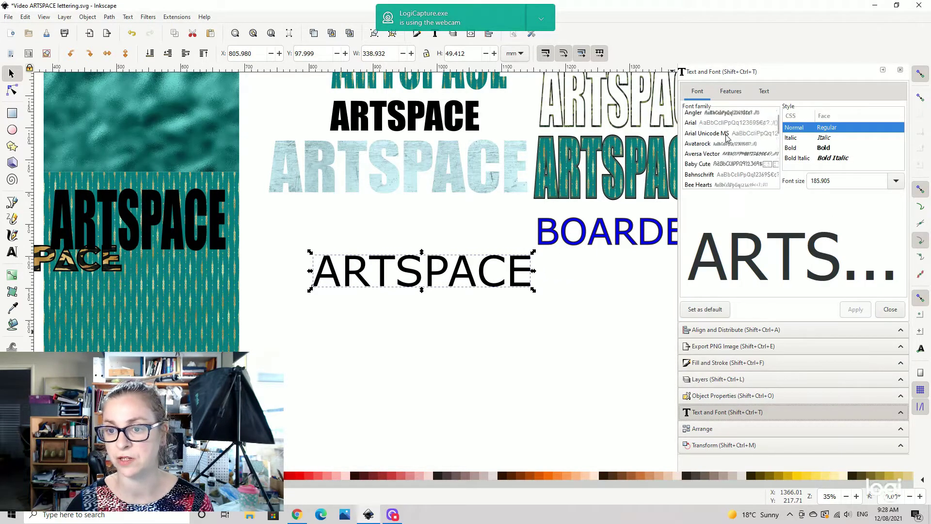
click(713, 138)
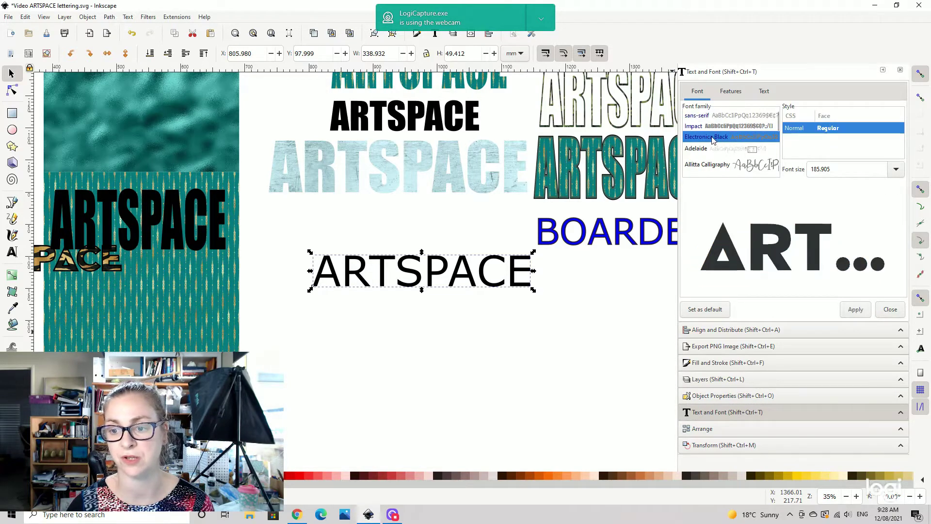
click(856, 310)
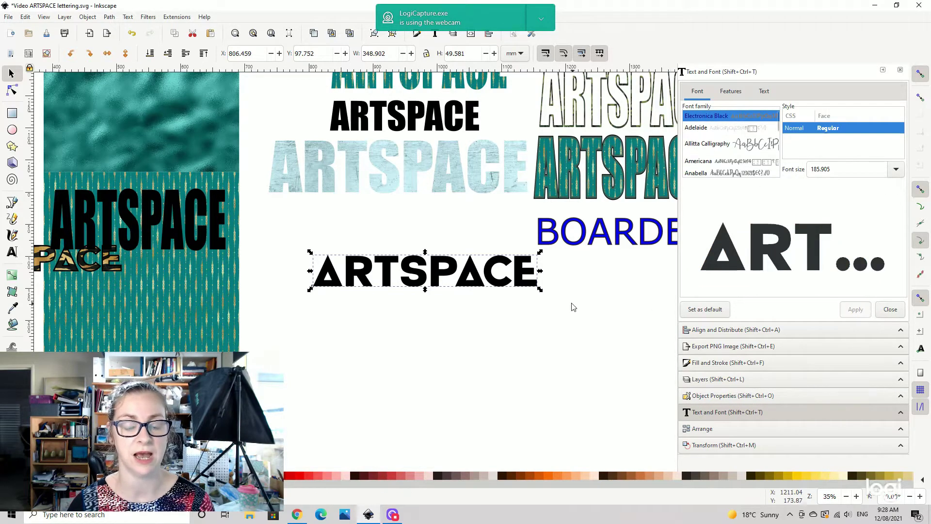
Step: Duplicate the plain teal foil paper and place the copy just below the Electronica Black ARTSPACE text
click(489, 325)
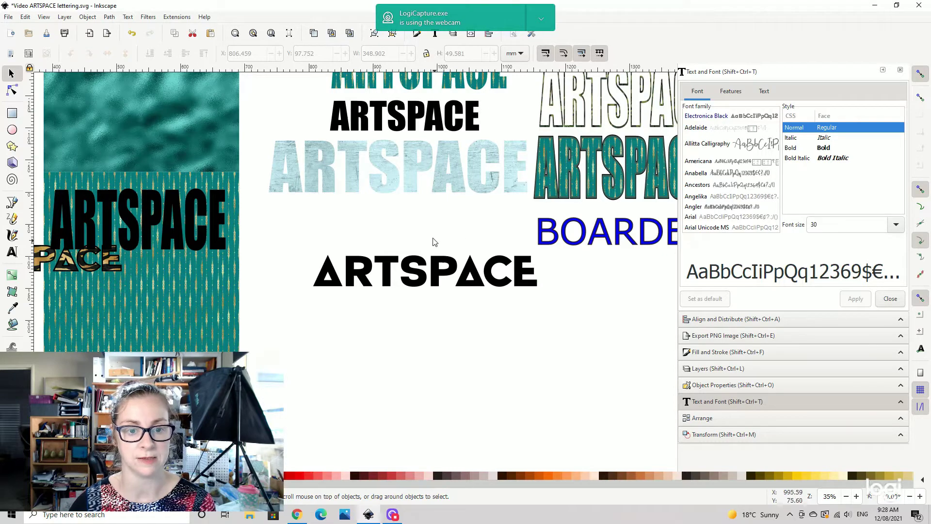
drag(444, 275, 434, 283)
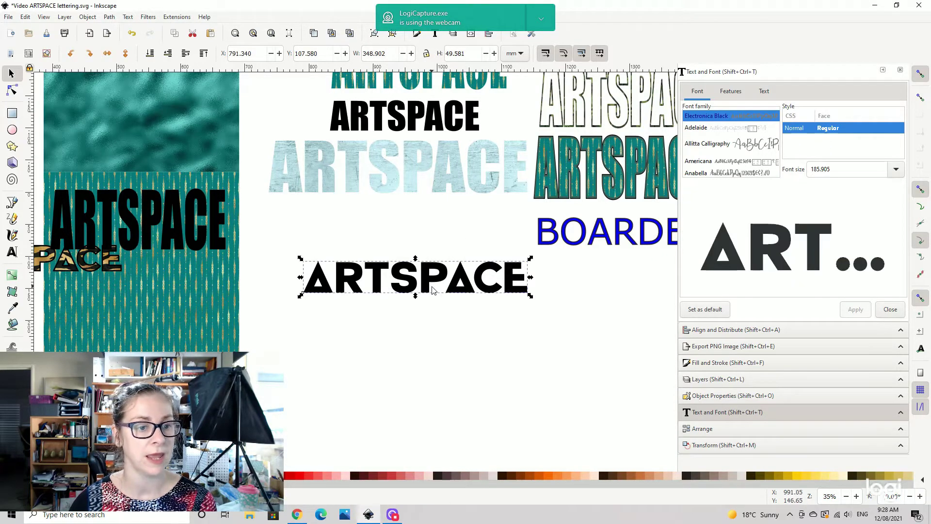
click(185, 102)
key(ctrl+c)
key(ctrl+v)
drag(461, 367, 499, 319)
Step: Move the ARTSPACE text and the teal paper copy together to empty canvas lower down, with the text just above the paper
drag(320, 151, 584, 407)
drag(468, 203, 572, 377)
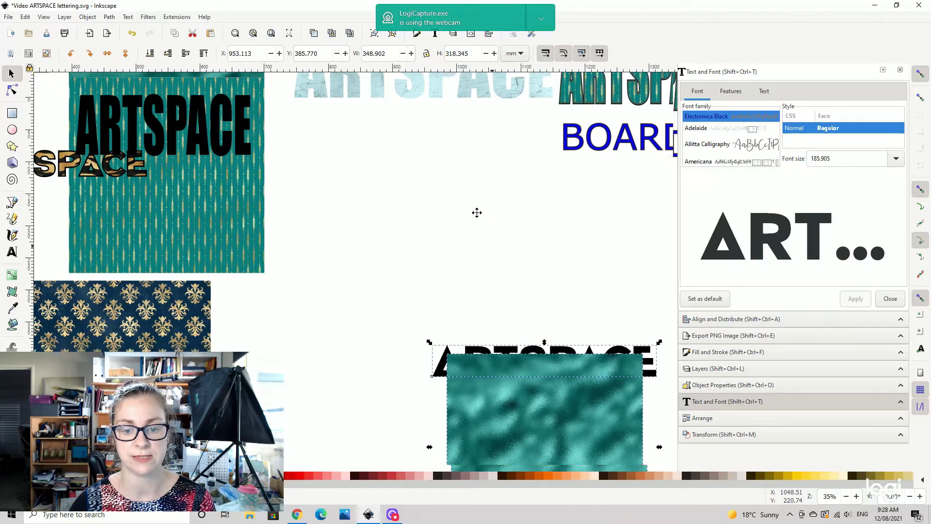
scroll(476, 212, down, 5)
drag(518, 217, 519, 244)
key(Escape)
drag(597, 167, 598, 130)
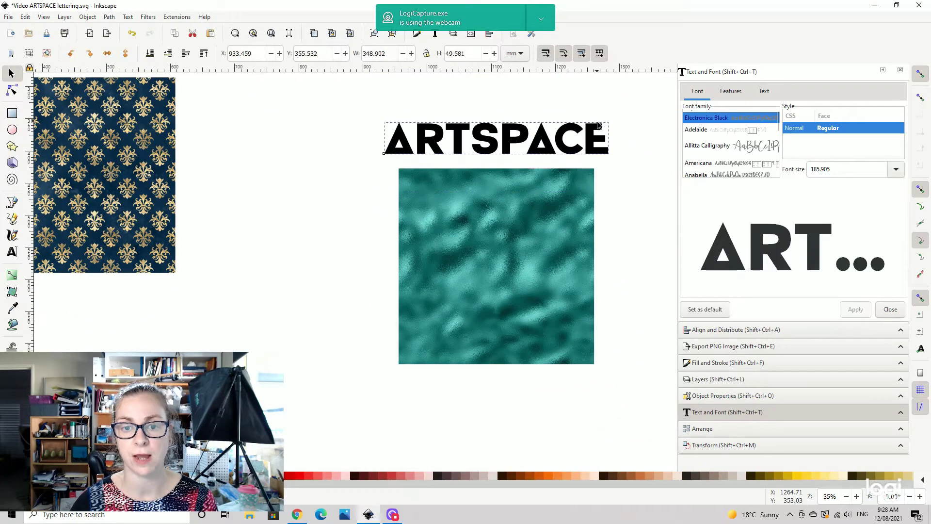
drag(549, 189, 558, 182)
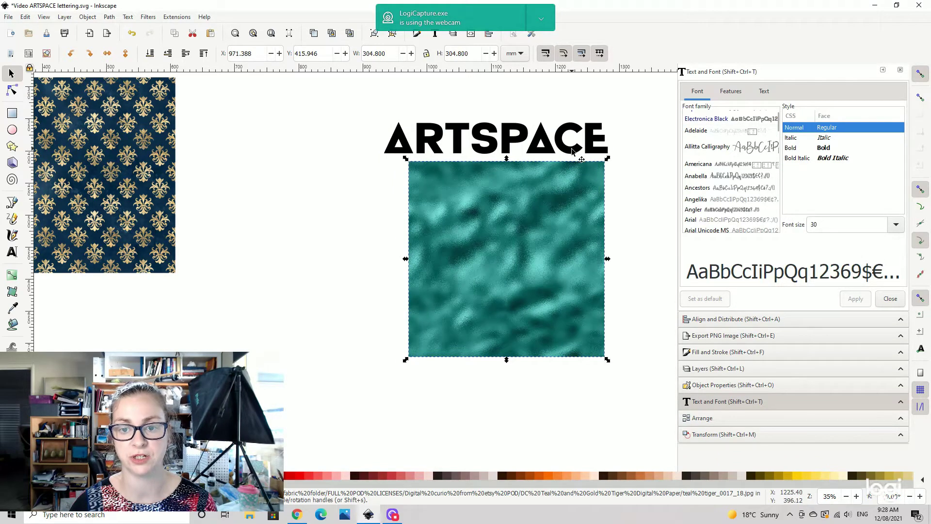
Step: Save the document with the ARTSPACE text selected
click(572, 152)
click(9, 16)
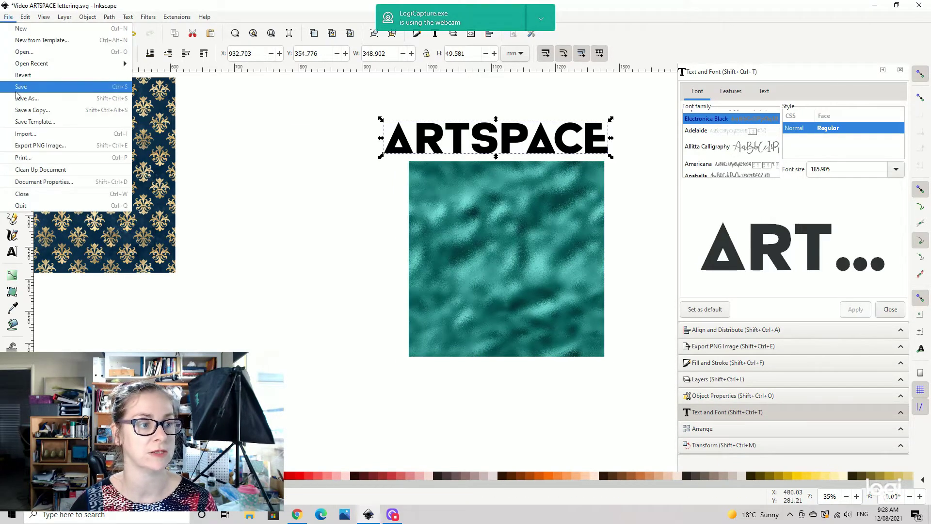
click(19, 95)
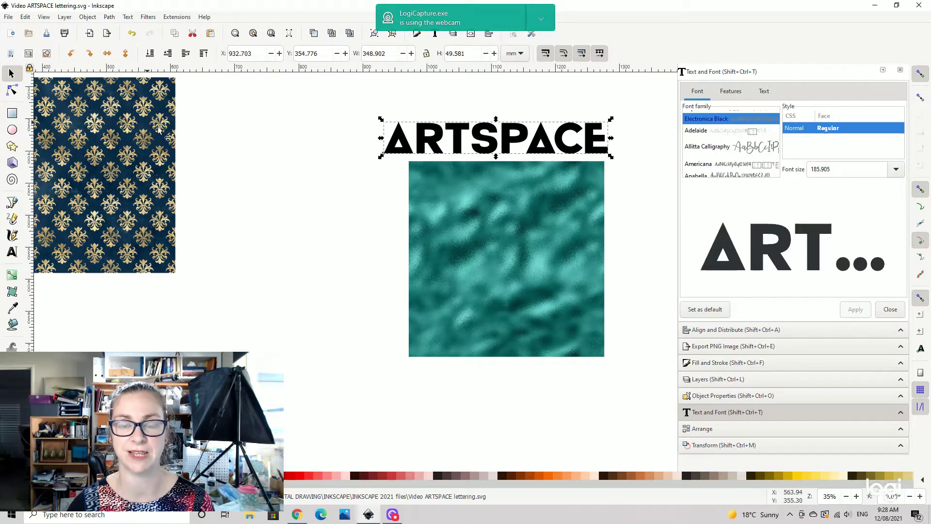
Step: Shrink the ARTSPACE text proportionally to about 253 mm wide, place it over the upper part of the teal paper, and raise it to the front
drag(610, 157, 576, 151)
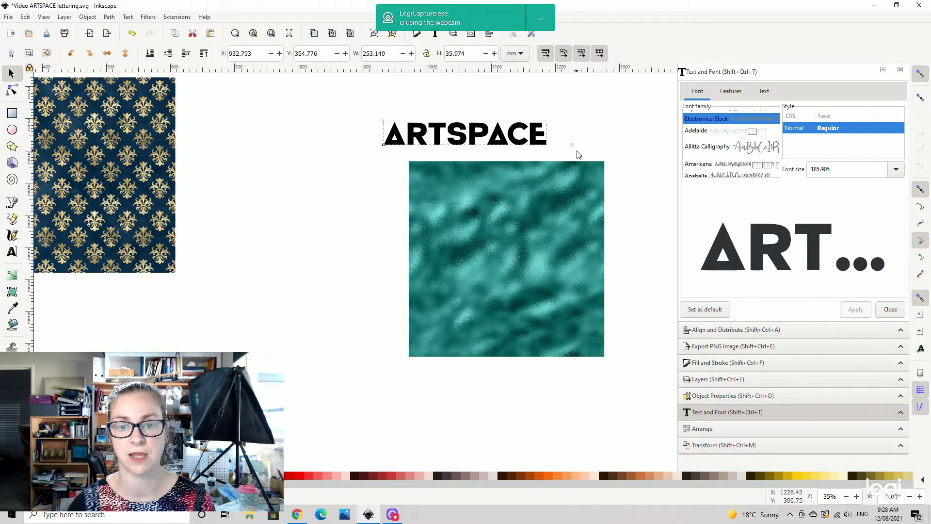
drag(523, 139, 563, 198)
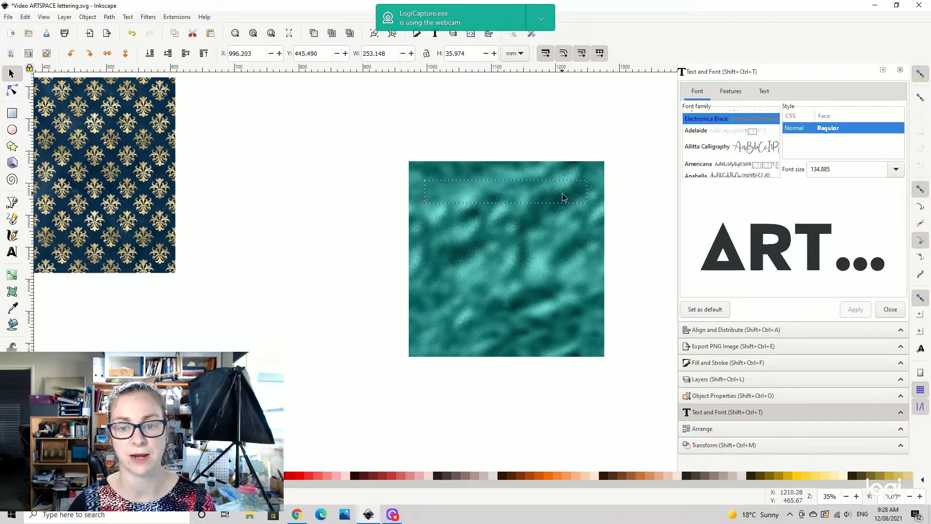
click(204, 53)
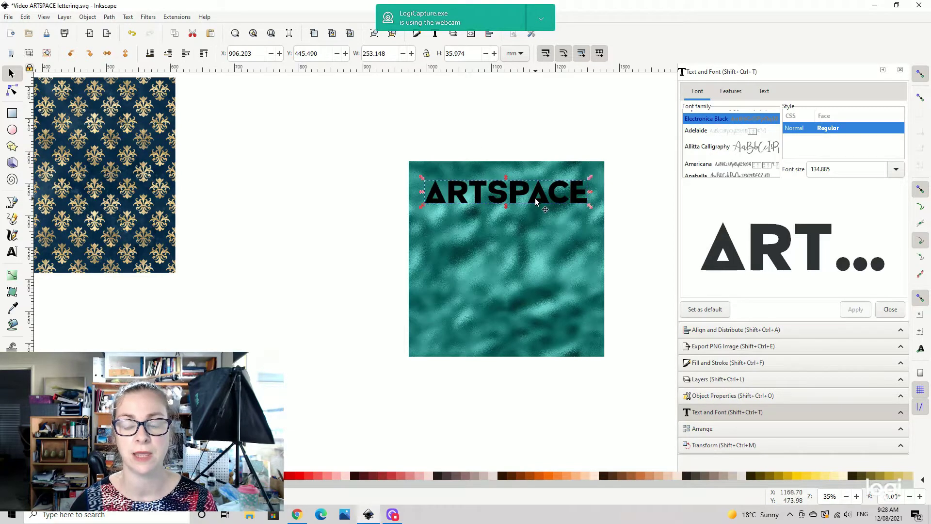
Step: Duplicate the ARTSPACE text and place the copy on the empty canvas to the right of the teal paper
scroll(508, 170, right, 8)
scroll(507, 170, down, 1)
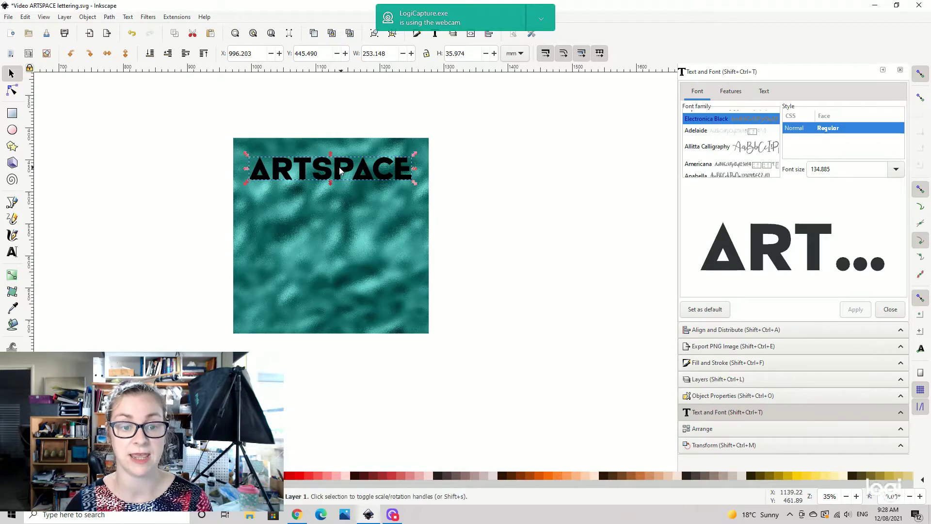
key(ctrl+d)
drag(338, 172, 570, 167)
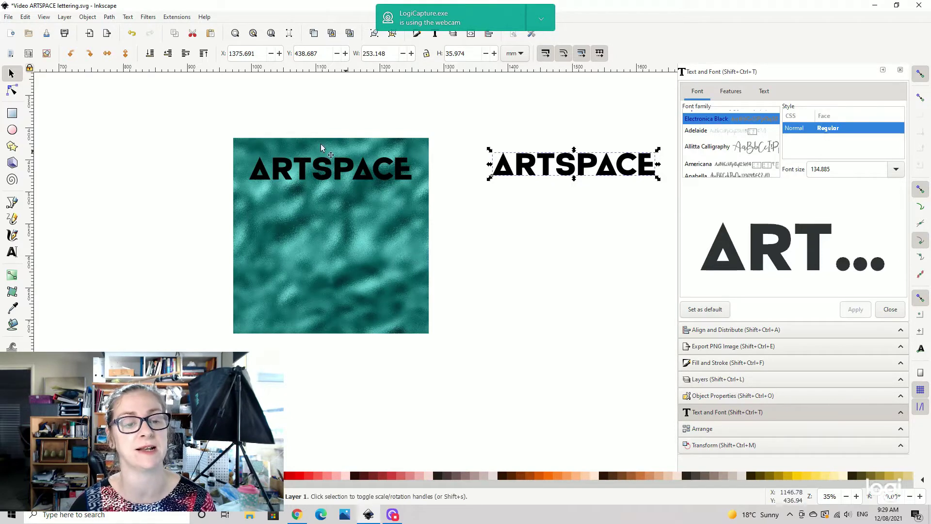
Step: Clip the teal paper to the shape of the ARTSPACE text lying over it
drag(178, 105, 444, 367)
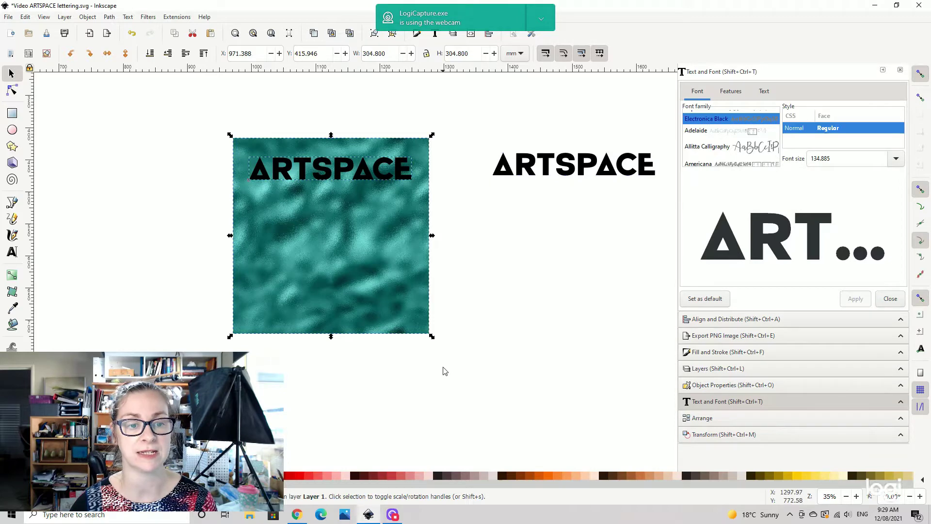
click(87, 17)
mouse_move(212, 135)
click(261, 141)
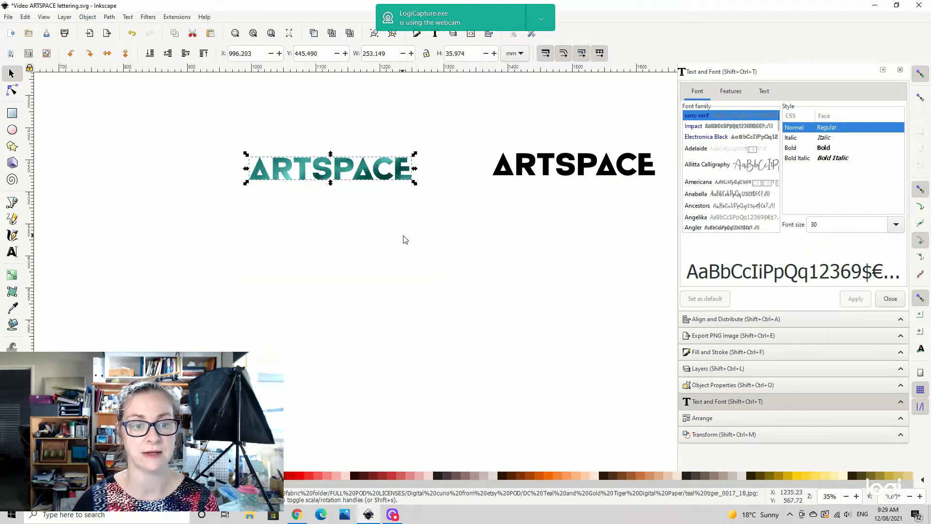
Step: Move the black ARTSPACE copy closer to the teal lettering and replace its fill with a flat-colour stroke
drag(514, 177, 464, 178)
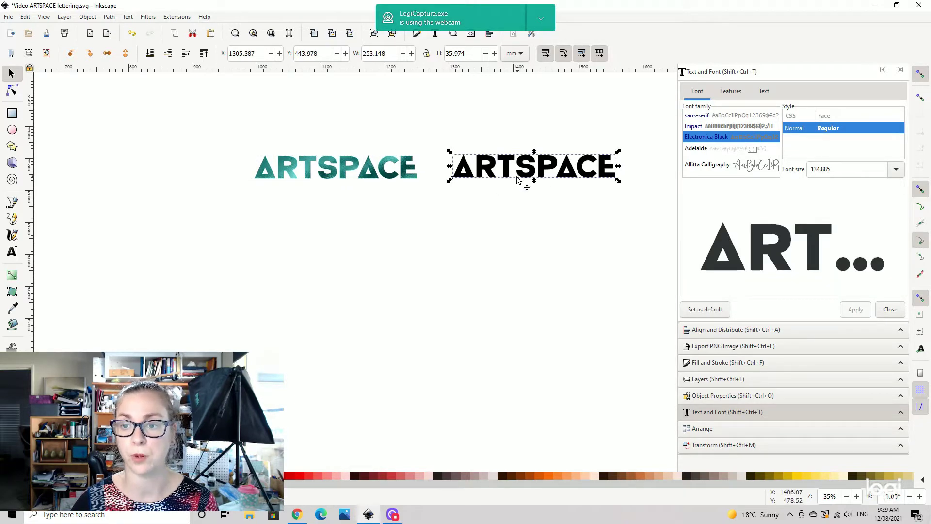
click(716, 366)
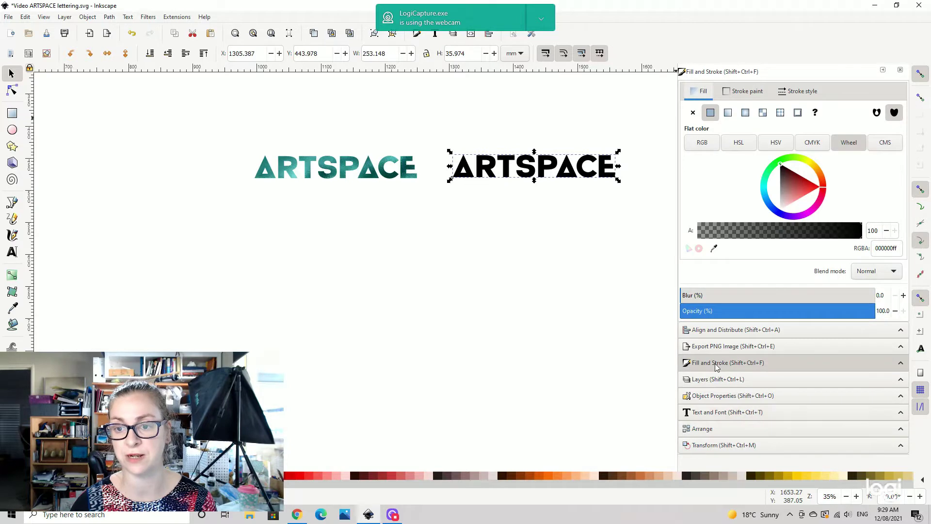
click(692, 112)
click(740, 97)
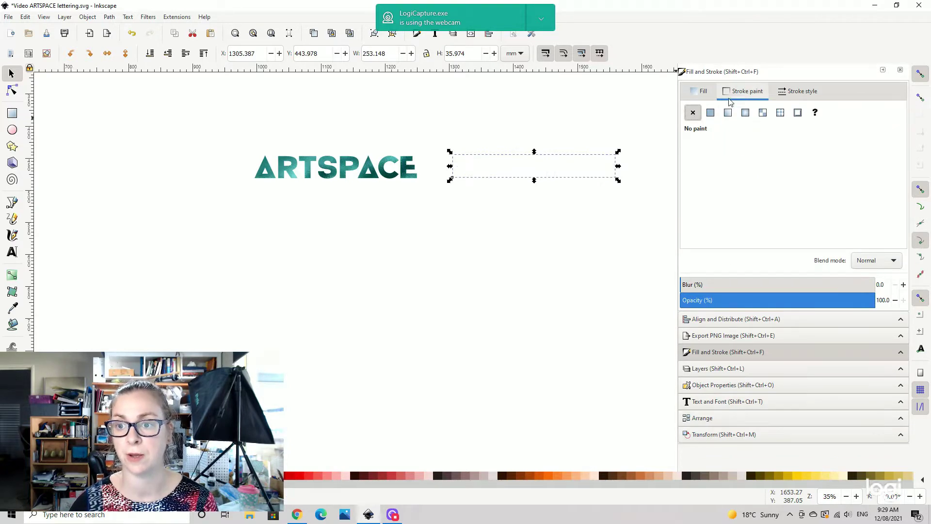
click(711, 114)
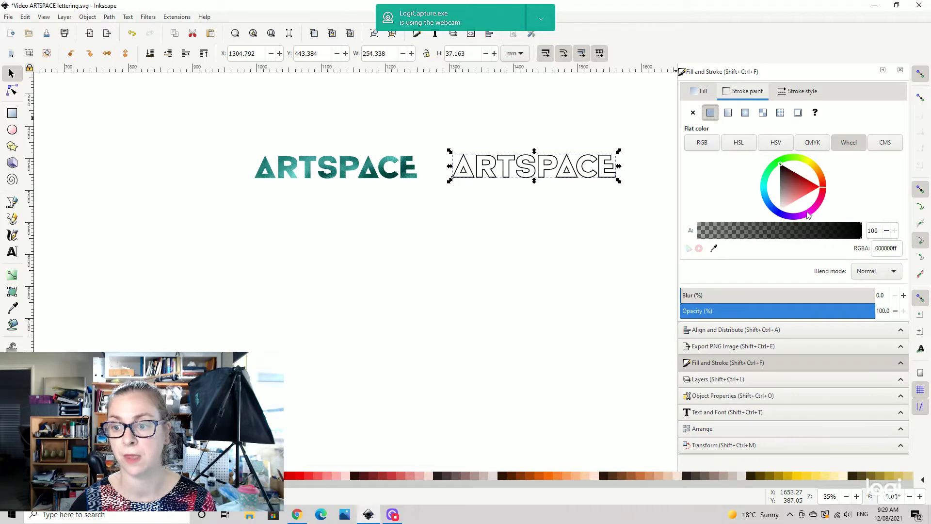
Step: Change the ARTSPACE outline's stroke colour to the dark teal 13715fff using the colour wheel
click(813, 144)
click(847, 145)
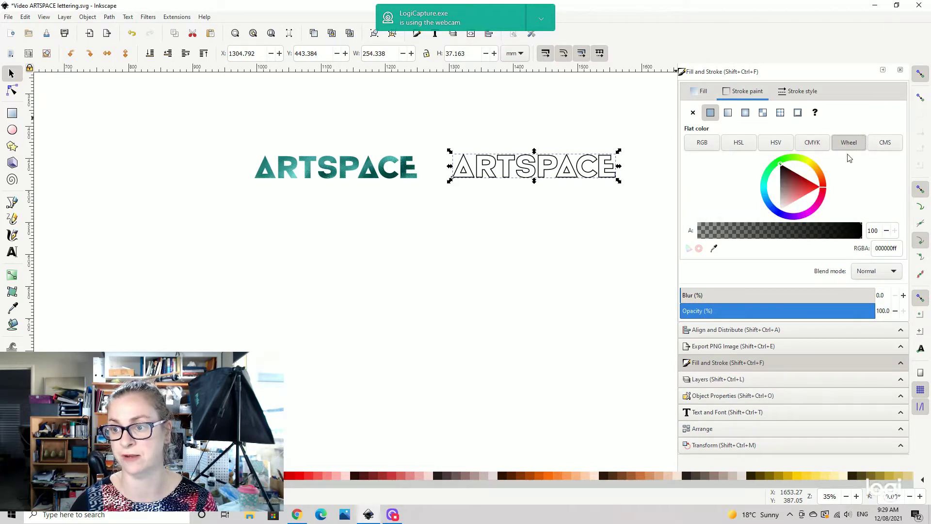
mouse_move(796, 176)
mouse_down()
mouse_move(790, 196)
mouse_move(784, 172)
mouse_move(801, 181)
mouse_move(788, 203)
mouse_move(802, 209)
mouse_move(771, 157)
mouse_up()
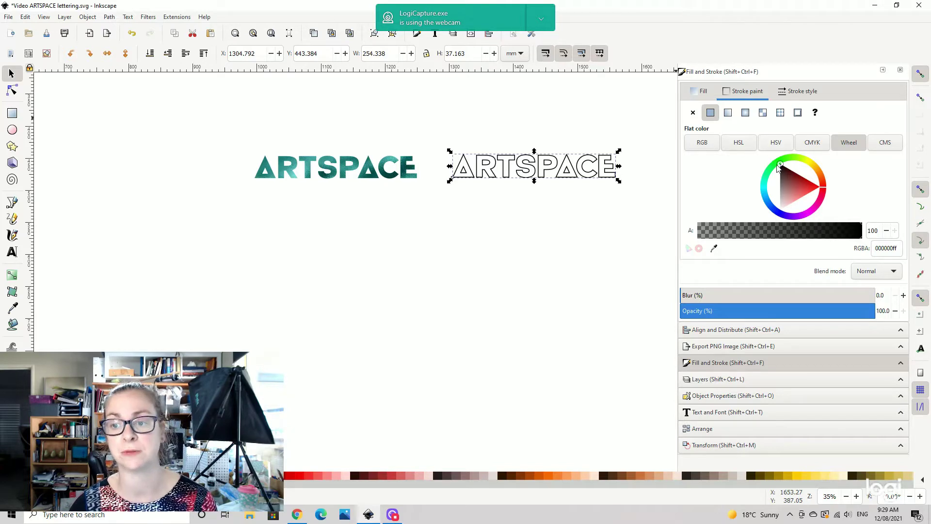
mouse_move(824, 190)
mouse_down()
mouse_move(795, 158)
mouse_move(774, 165)
mouse_move(764, 184)
mouse_move(791, 201)
mouse_up()
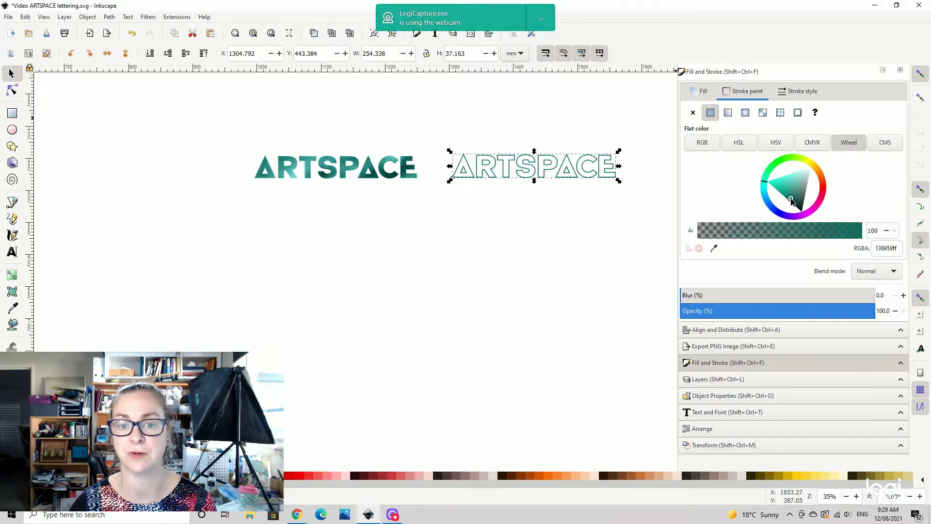
click(567, 226)
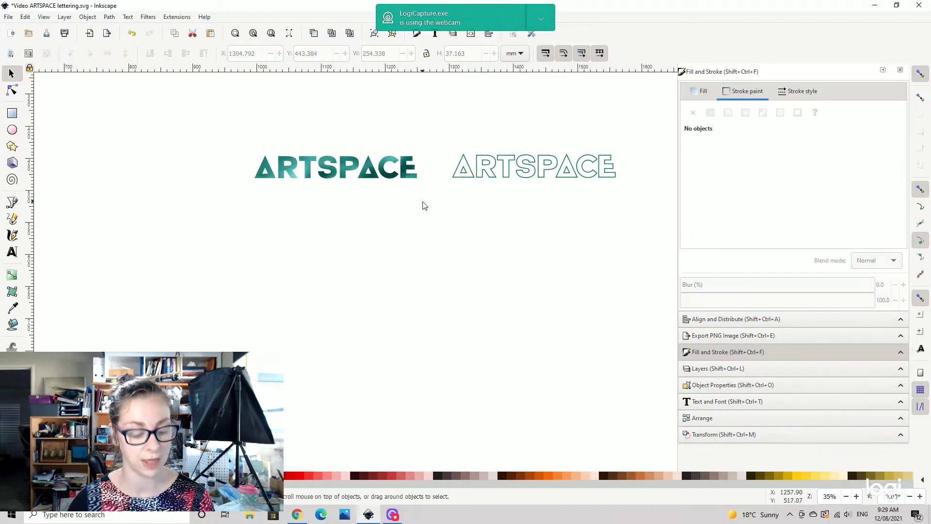
Step: Set the stroke width of the ARTSPACE outline to 2 mm
click(511, 181)
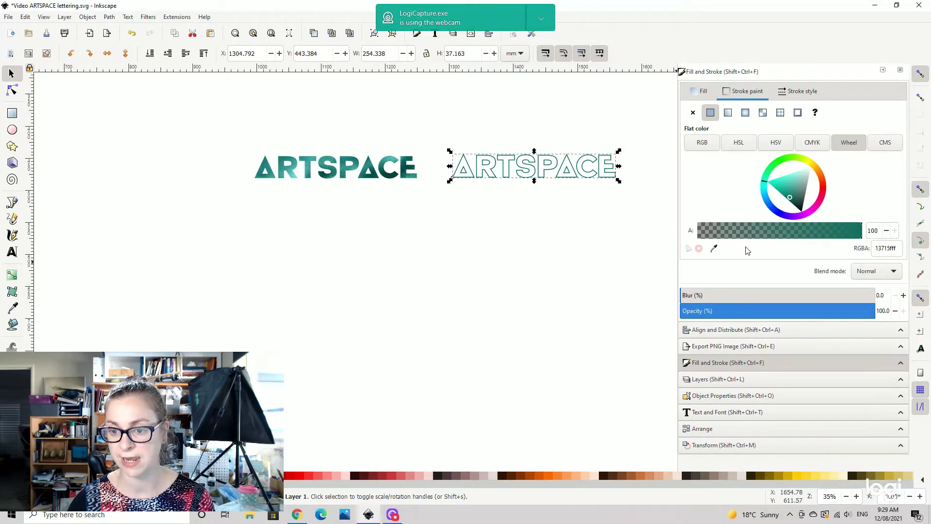
click(800, 91)
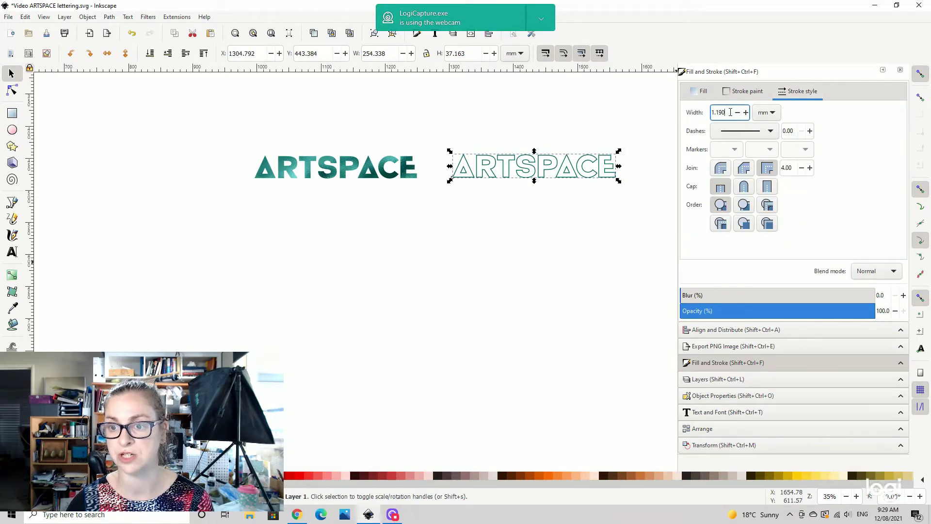
key(Return)
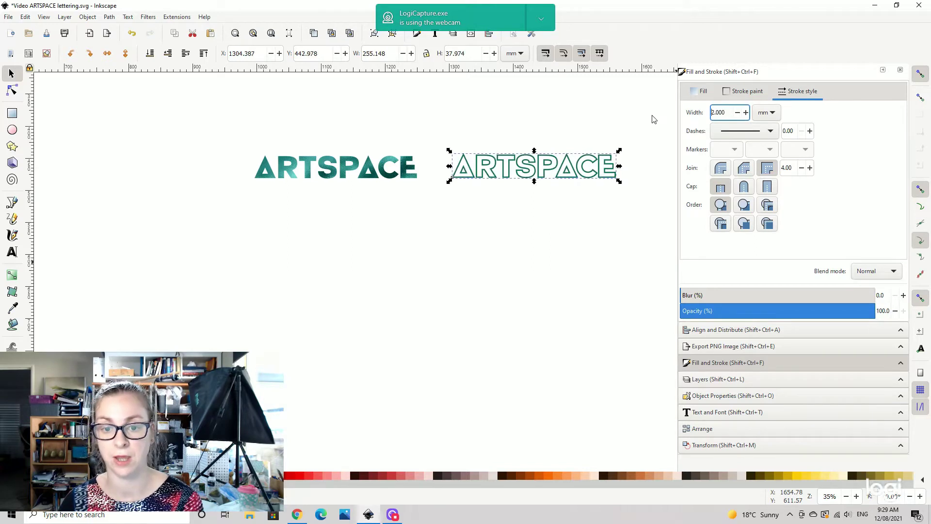
Step: Try a dotted dash pattern on the ARTSPACE outline and return it to a solid line
click(754, 130)
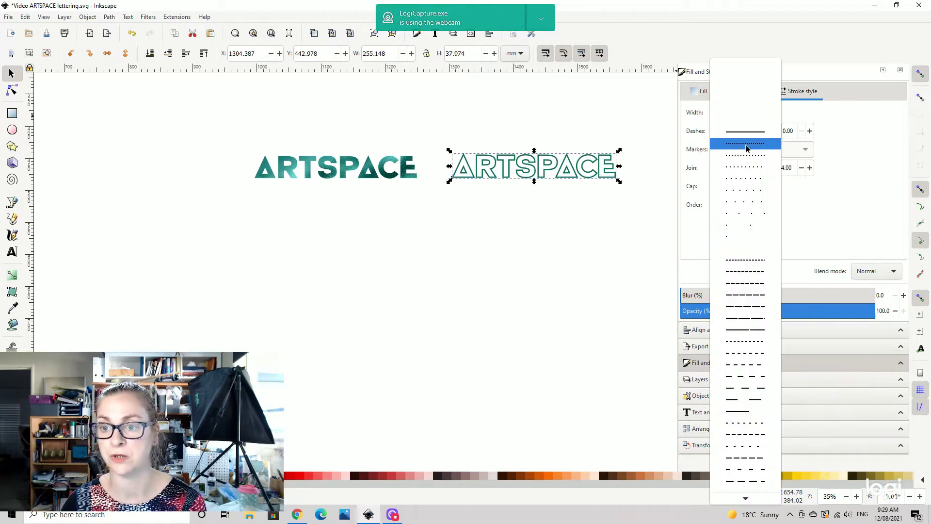
click(749, 147)
click(749, 130)
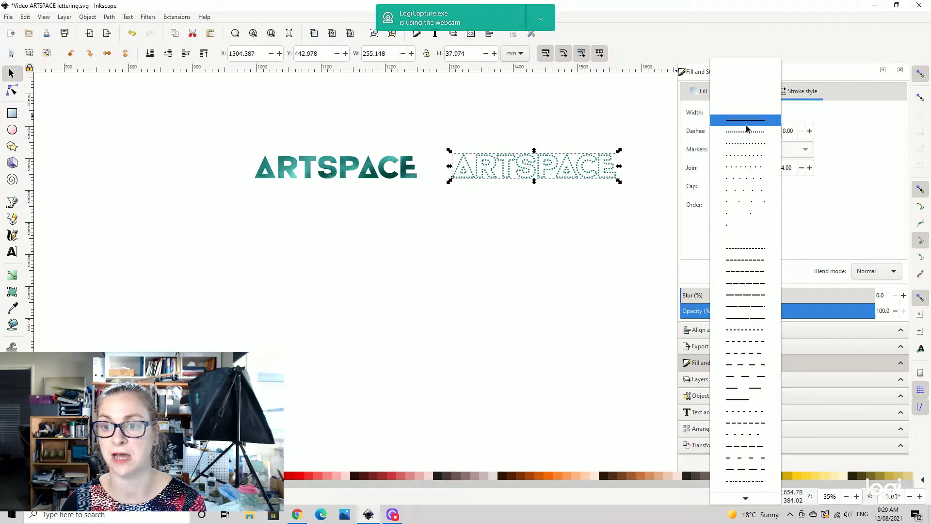
click(747, 125)
click(566, 212)
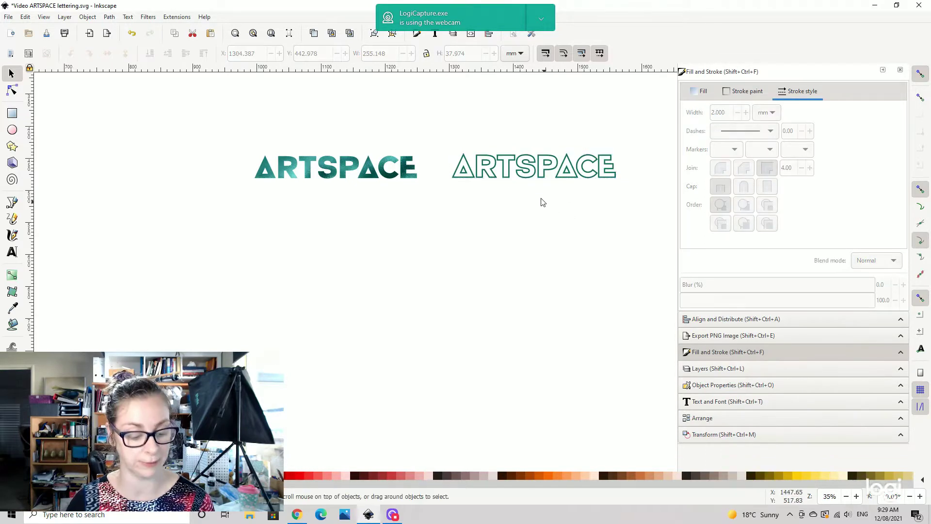
Step: Centre the teal-filled lettering horizontally and vertically on the ARTSPACE outline, aligning relative to the first selected object
click(522, 165)
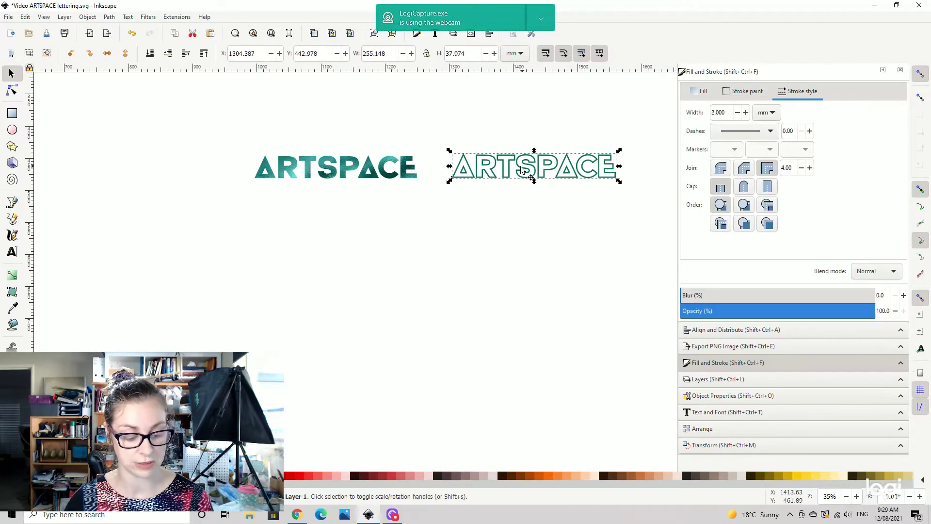
shift+click(371, 173)
click(712, 319)
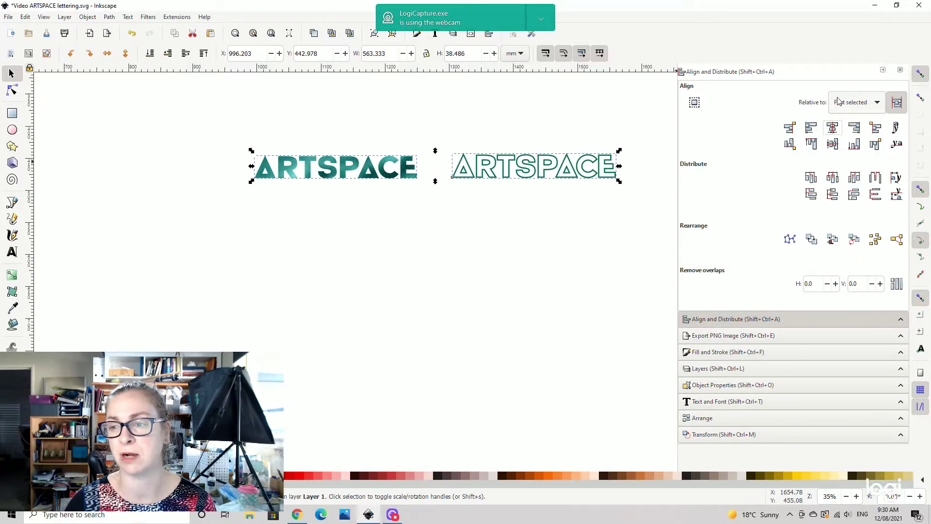
click(832, 127)
click(832, 143)
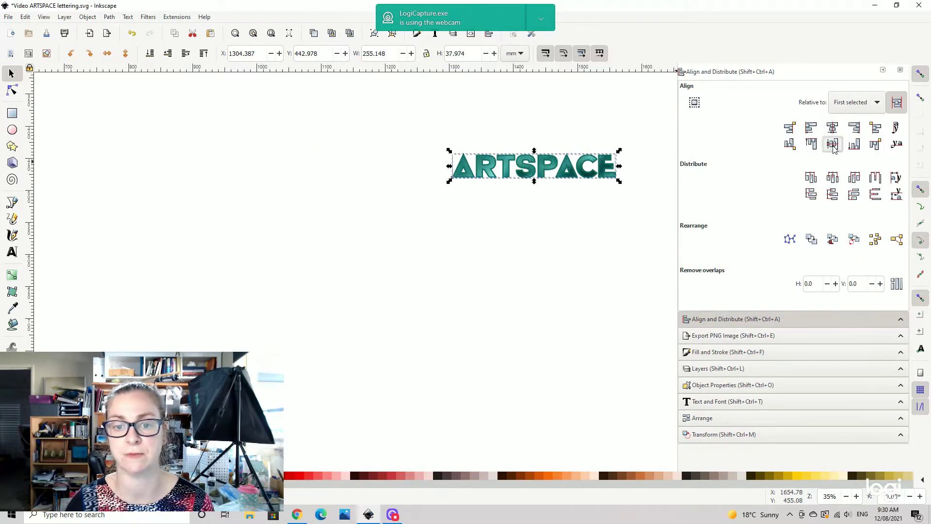
click(628, 216)
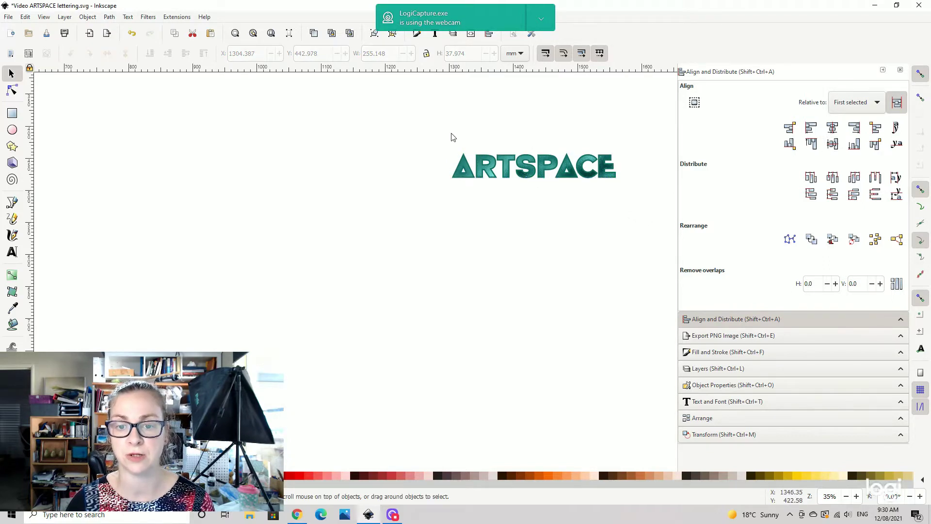
scroll(436, 140, up, 2)
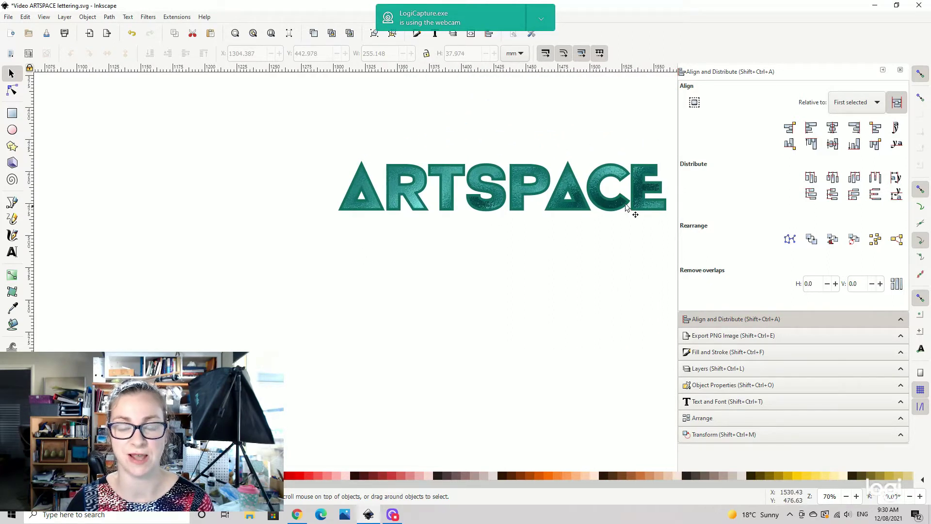
scroll(560, 185, right, 1)
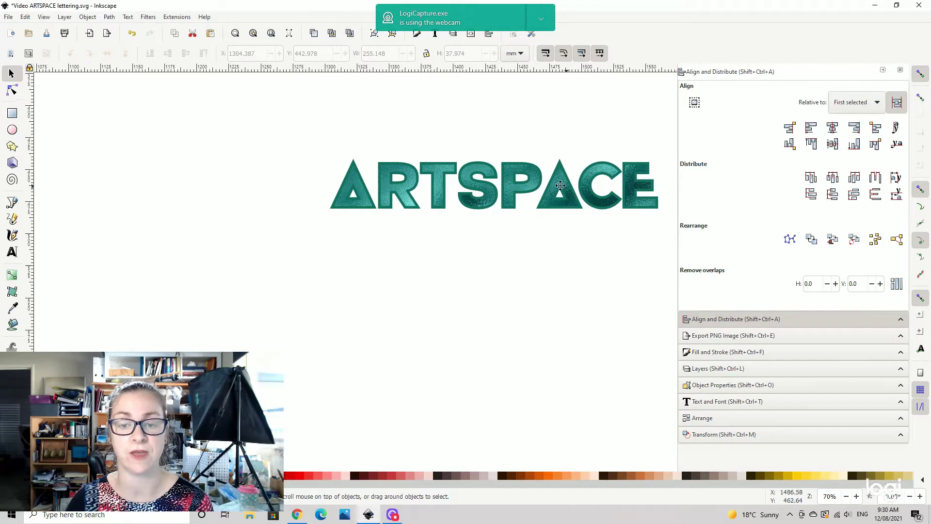
scroll(547, 201, right, 3)
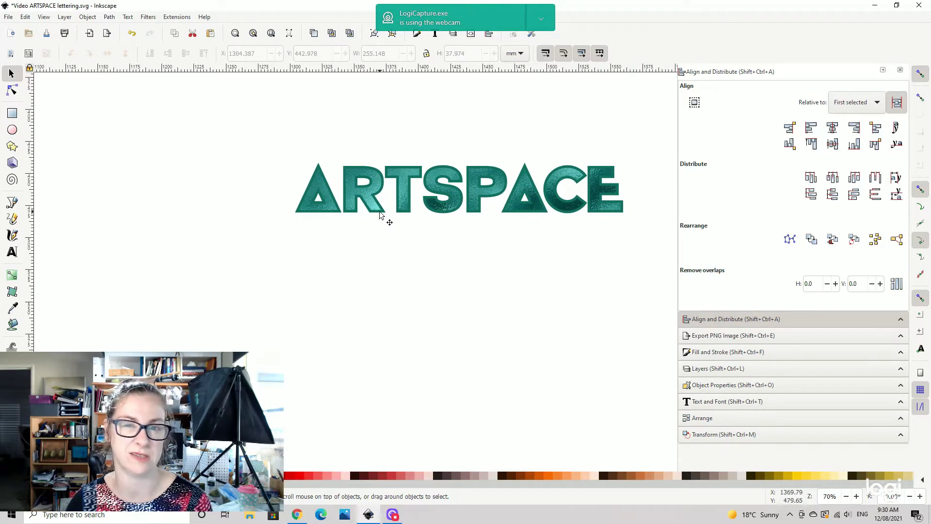
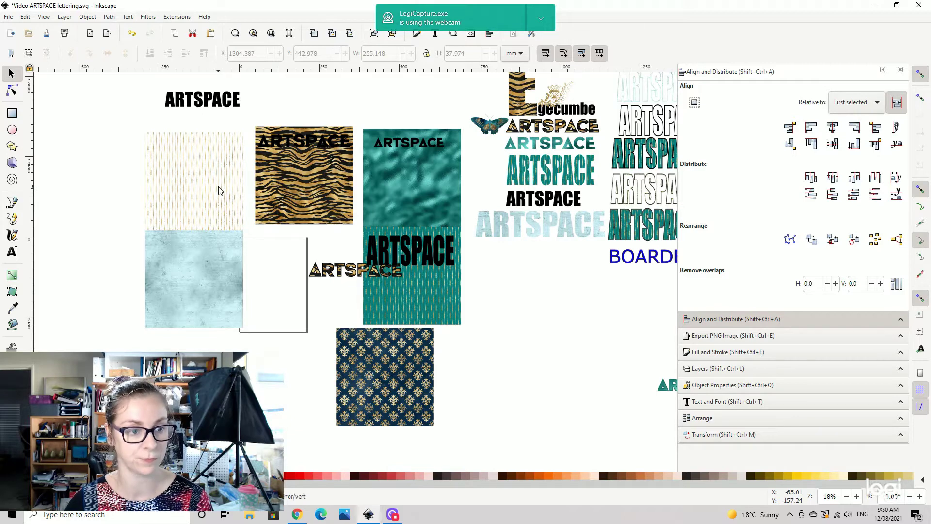
Step: Move the transparent gold pattern image to the empty canvas area beside the finished teal ARTSPACE lettering
drag(208, 183, 624, 342)
scroll(624, 343, down, 5)
scroll(623, 343, right, 7)
scroll(467, 217, down, 1)
scroll(451, 209, right, 2)
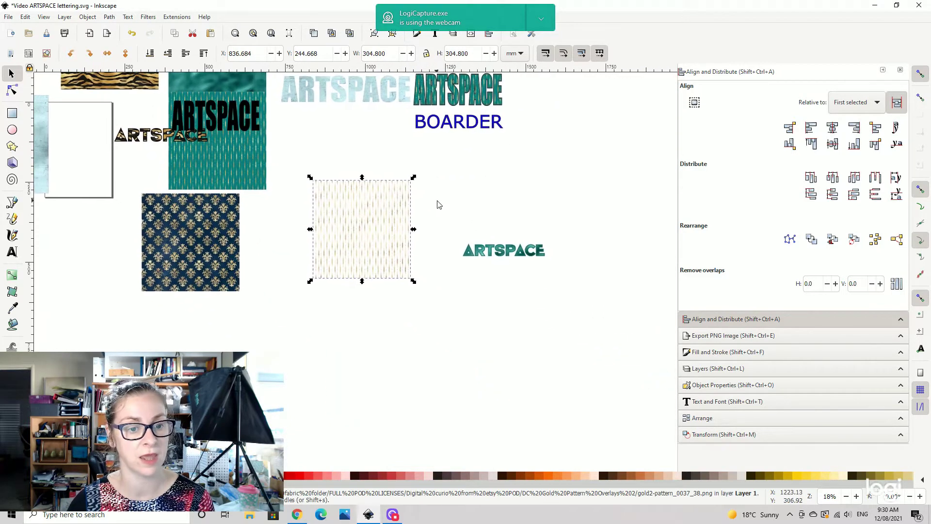
scroll(324, 239, up, 2)
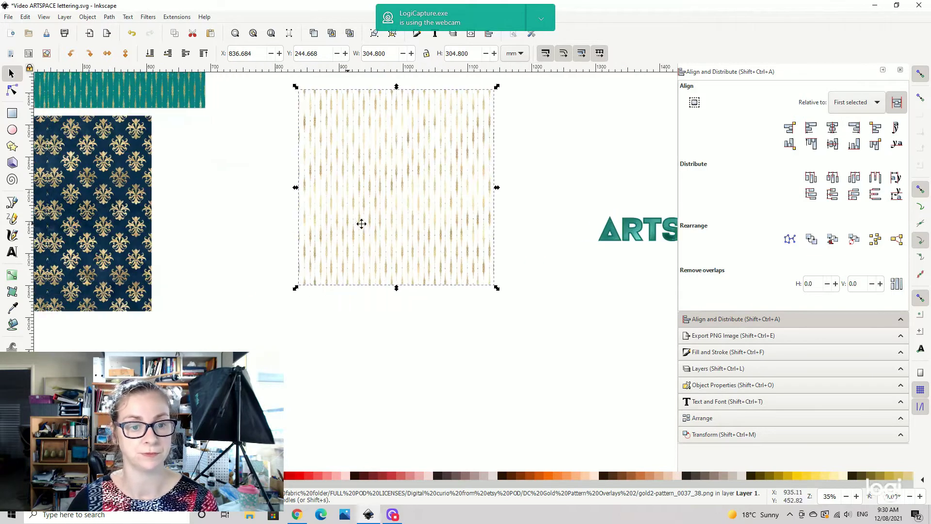
Step: Draw a 304.8 × 304.8 mm square exactly over the gold pattern image
scroll(362, 223, left, 6)
click(12, 113)
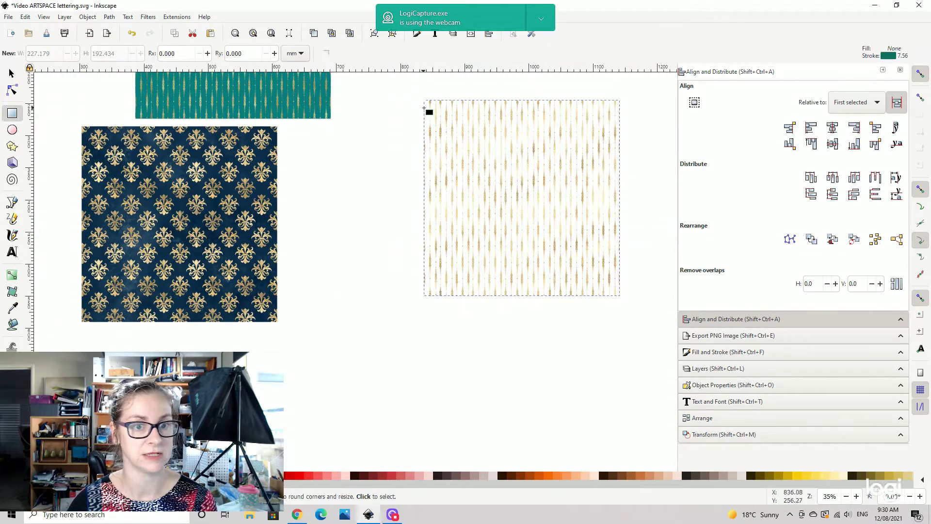
drag(424, 100, 621, 298)
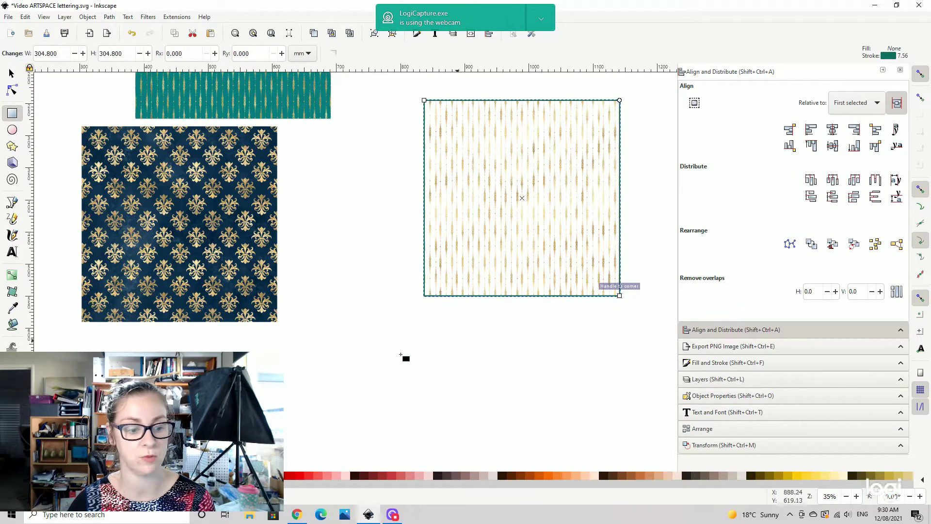
Step: Give the square a solid black fill without a stroke and lower it to the bottom, behind the gold pattern
click(713, 363)
click(696, 94)
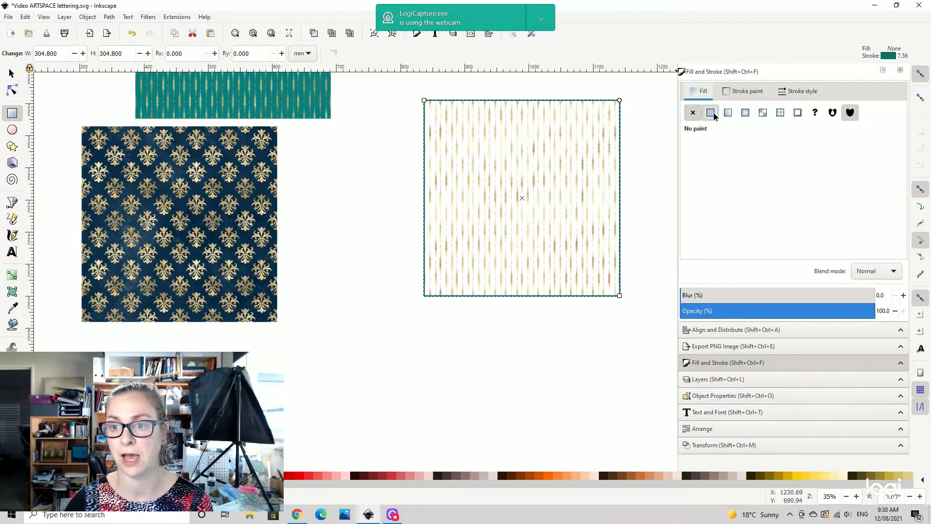
click(711, 113)
click(693, 113)
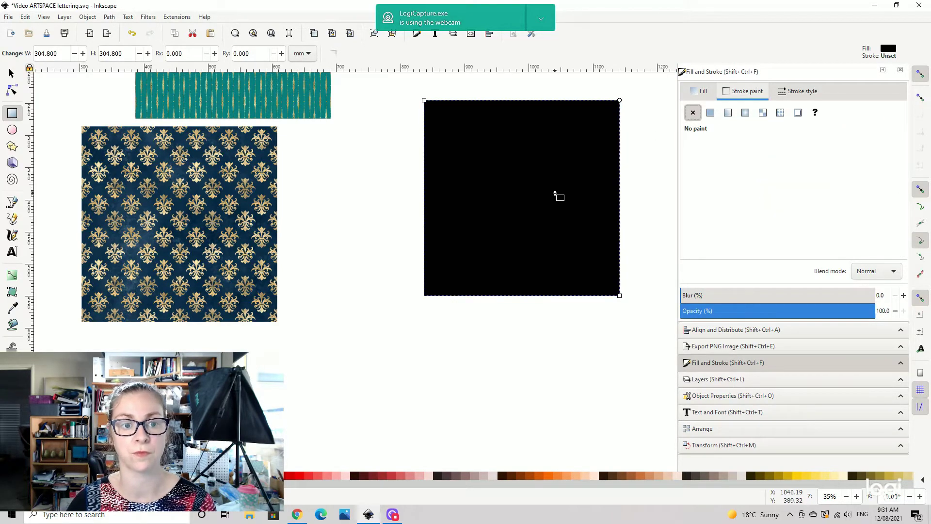
click(11, 73)
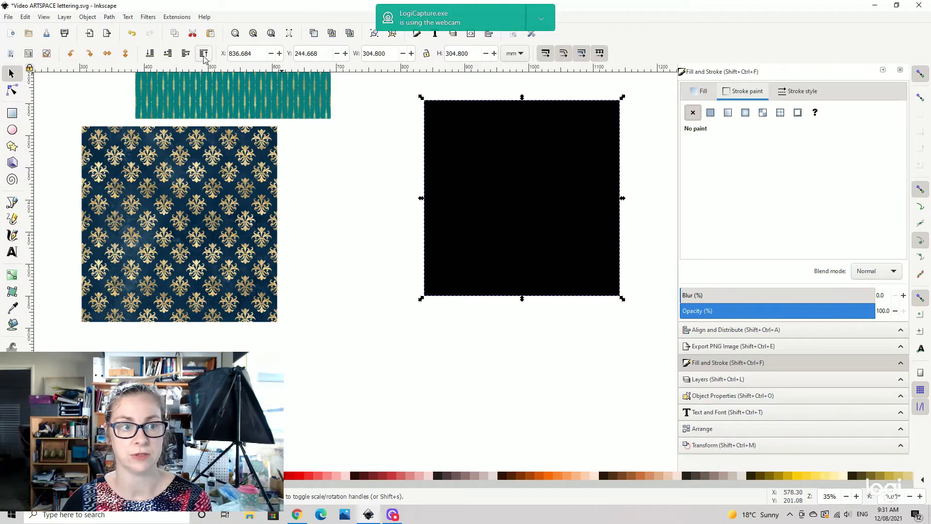
click(149, 54)
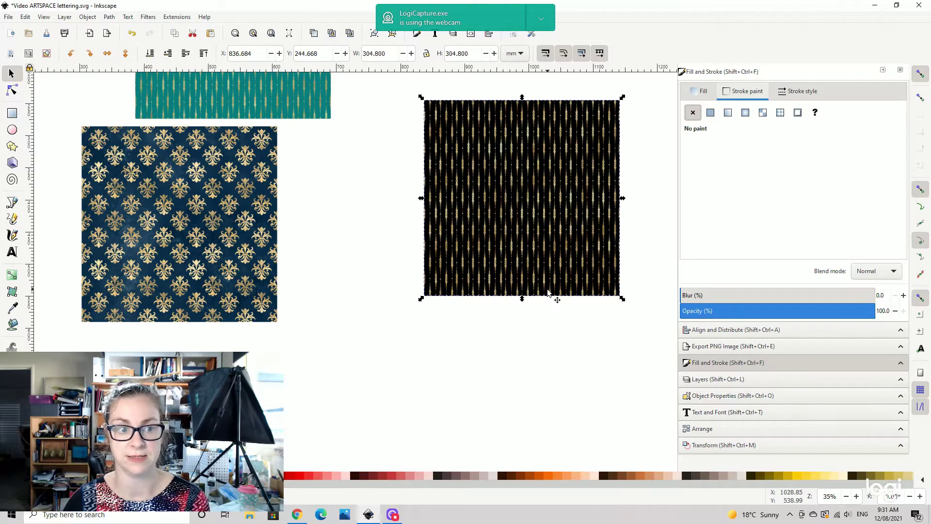
Step: Duplicate the plain black ARTSPACE text and move the copy to just above the black-and-gold pattern square
scroll(521, 223, right, 3)
scroll(451, 210, up, 1)
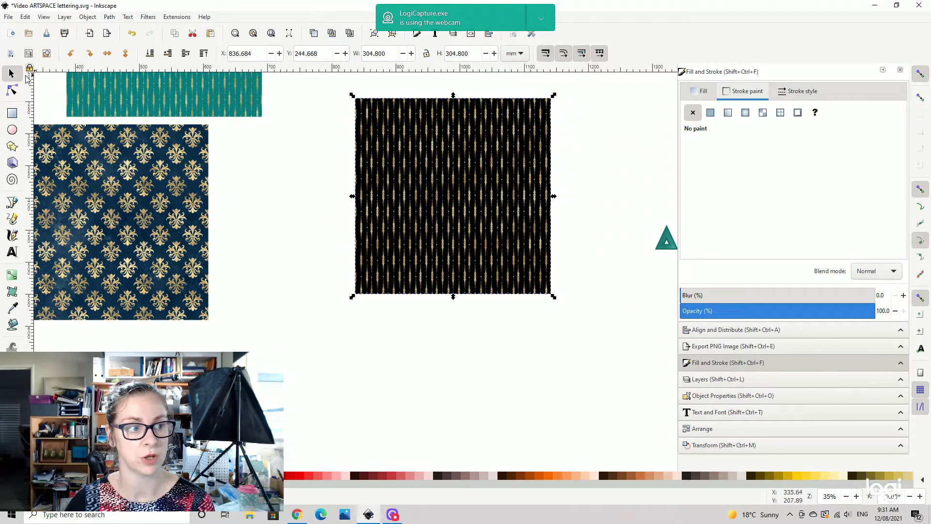
key(plus)
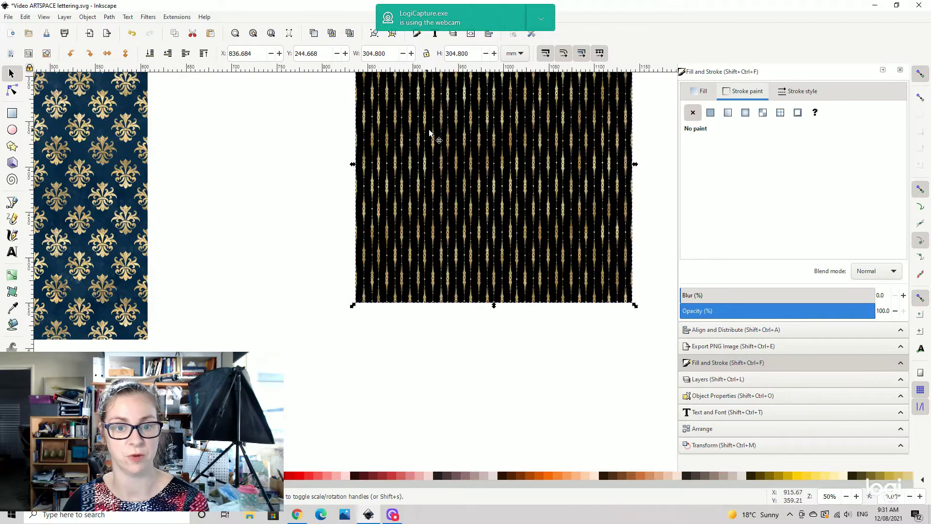
drag(429, 131, 366, 237)
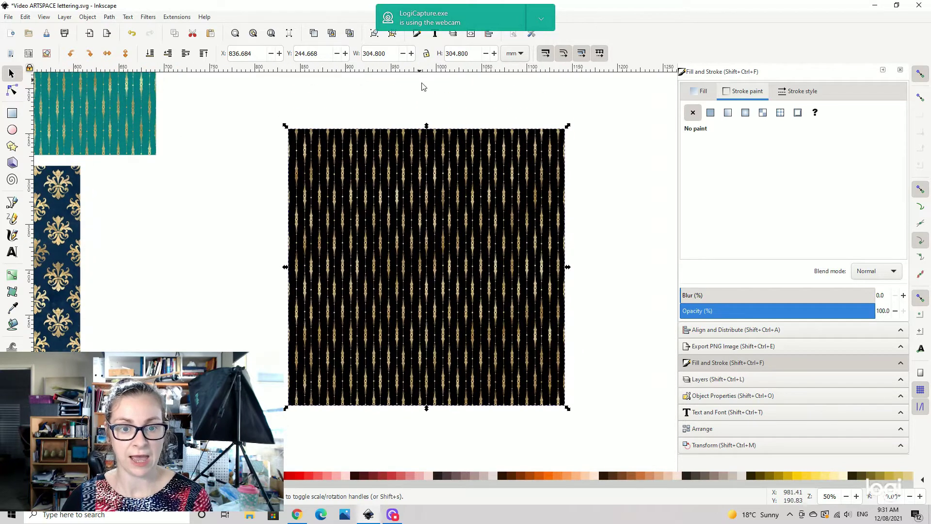
drag(441, 117, 231, 154)
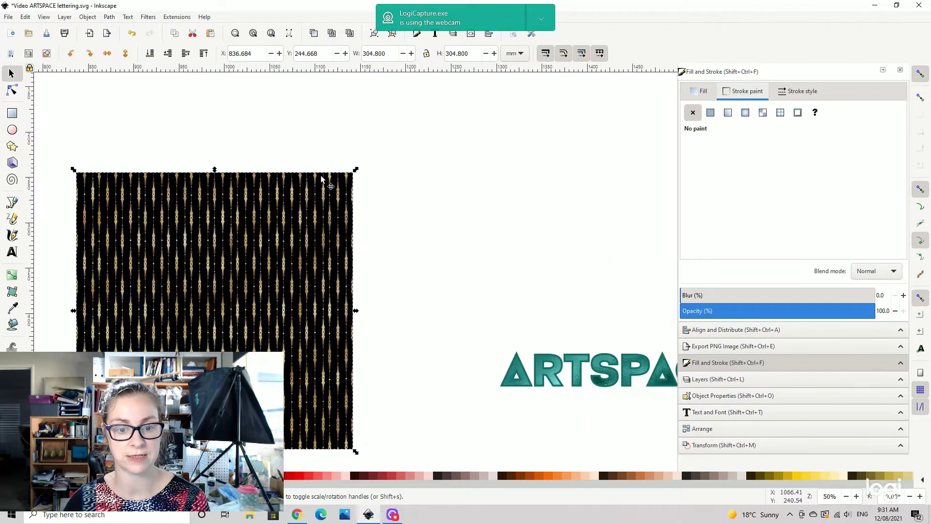
scroll(443, 212, right, 3)
scroll(443, 212, left, 10)
scroll(601, 191, up, 8)
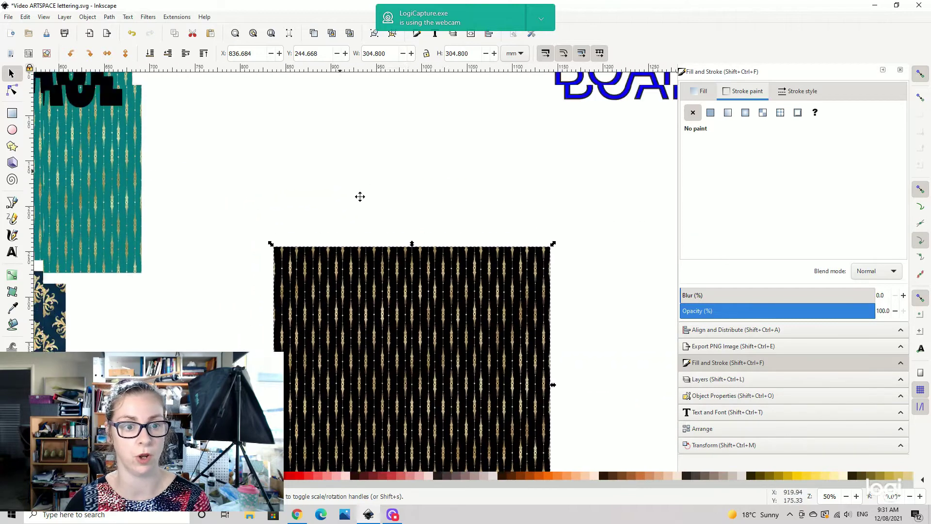
scroll(435, 338, right, 2)
scroll(412, 357, up, 1)
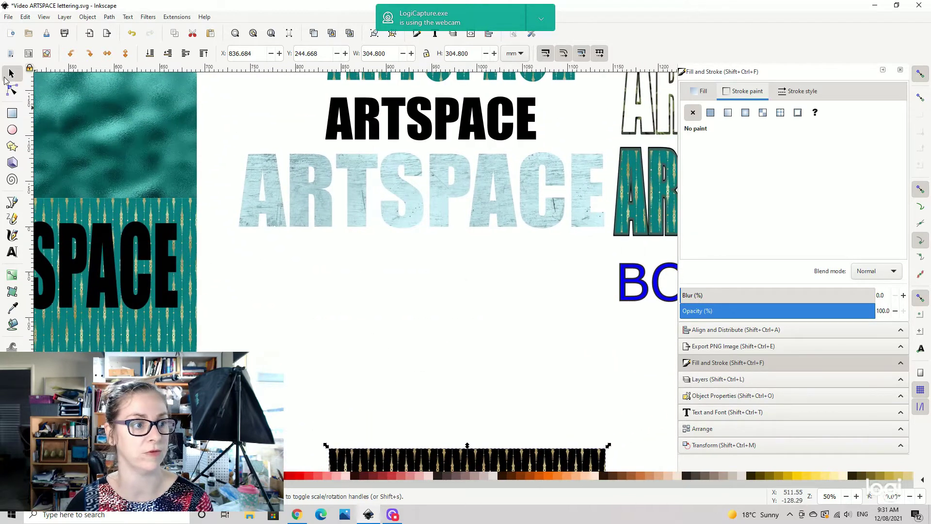
click(390, 105)
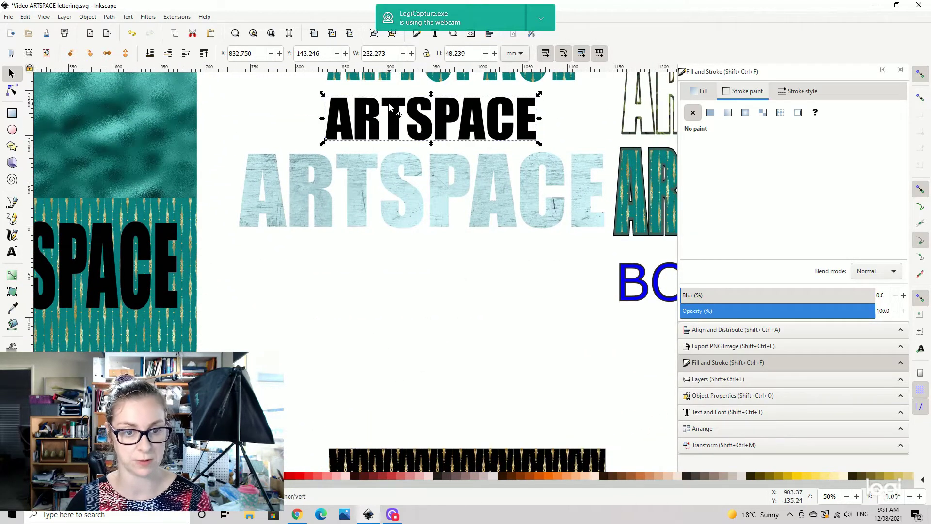
key(ctrl+d)
drag(388, 103, 411, 351)
scroll(527, 401, down, 5)
scroll(527, 401, right, 1)
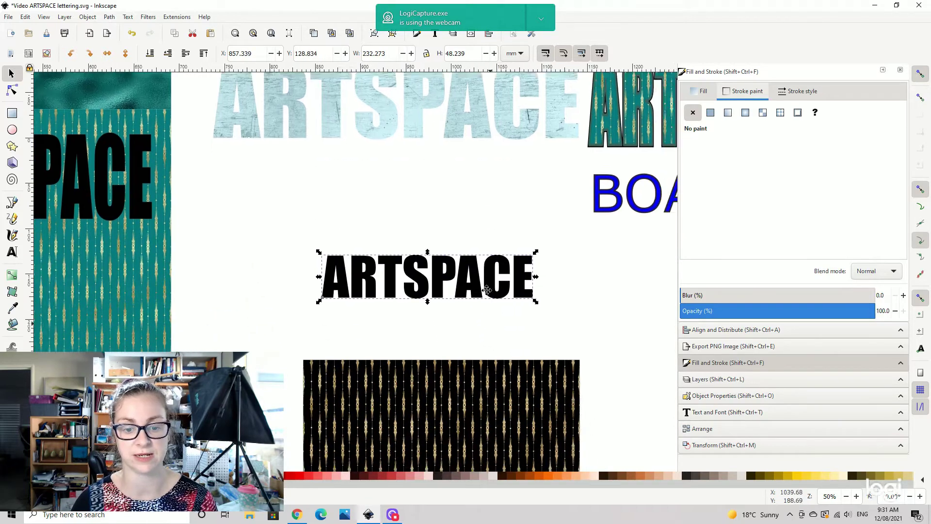
Step: Place the ARTSPACE copy on the upper part of the black-and-gold pattern and enlarge it proportionally to about 271 × 56 mm
drag(459, 156, 562, 242)
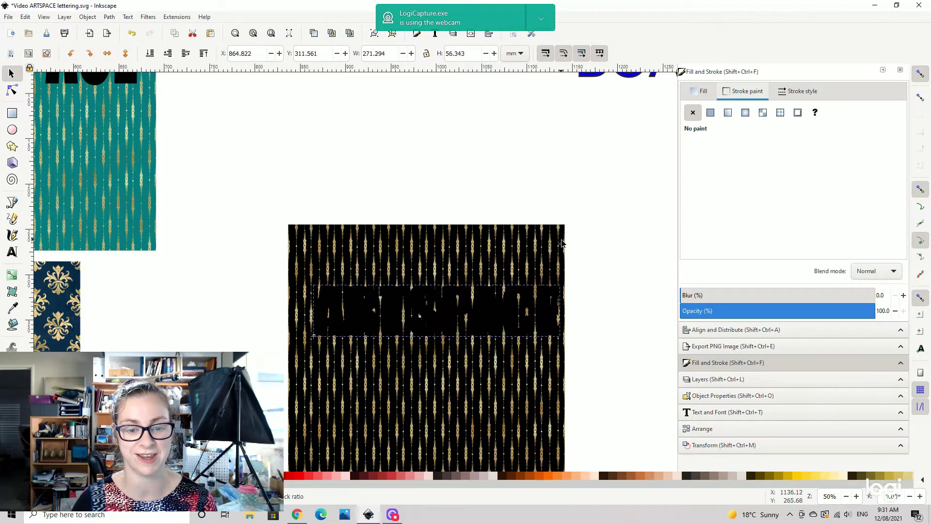
drag(449, 318, 446, 278)
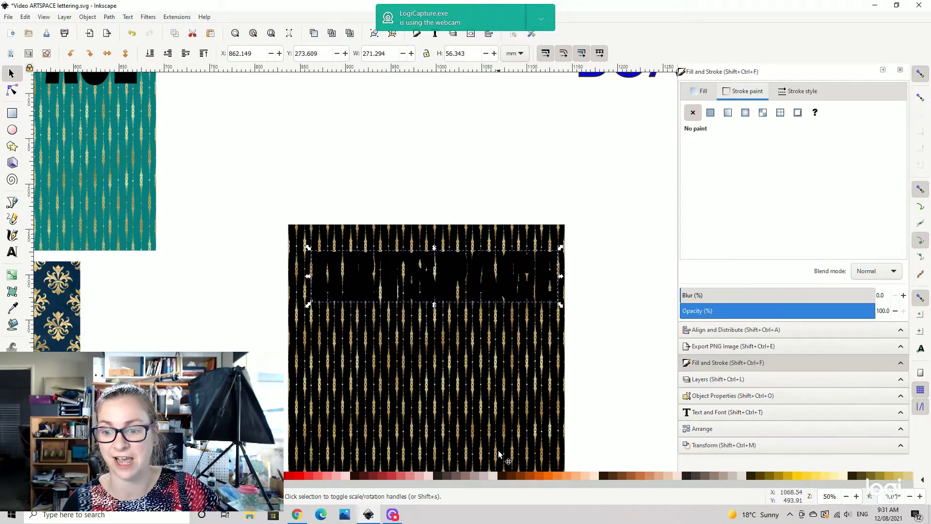
Step: Try lowered opacities of 53.1, 42.4 and 19.9 % on the ARTSPACE text and return it to 100 %
click(783, 313)
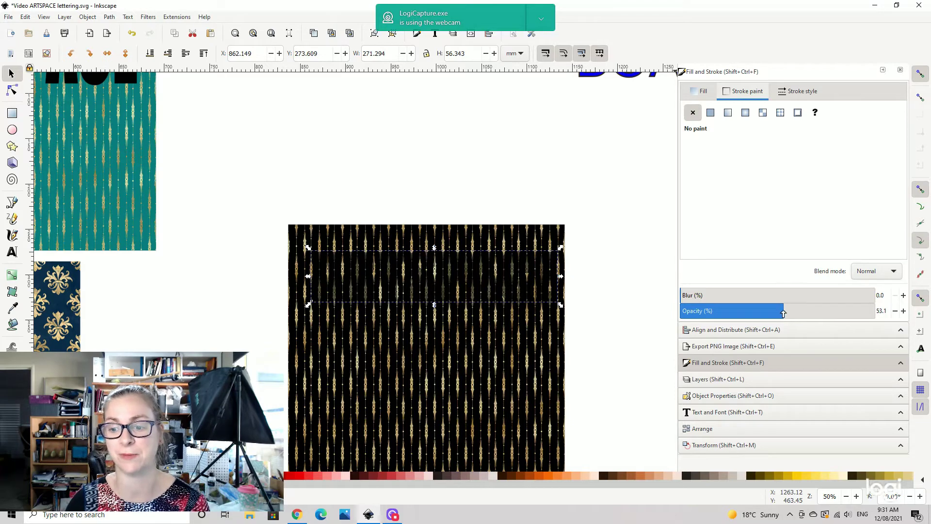
drag(783, 313, 763, 312)
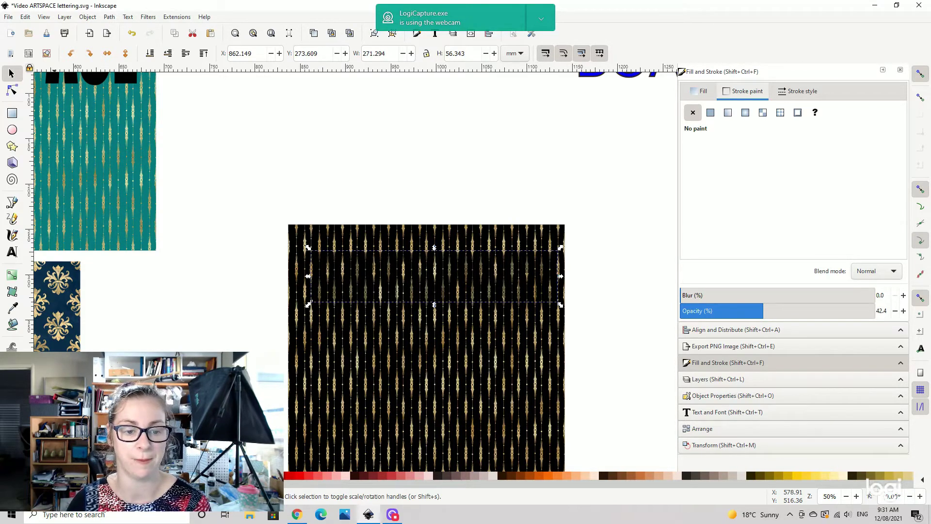
click(715, 311)
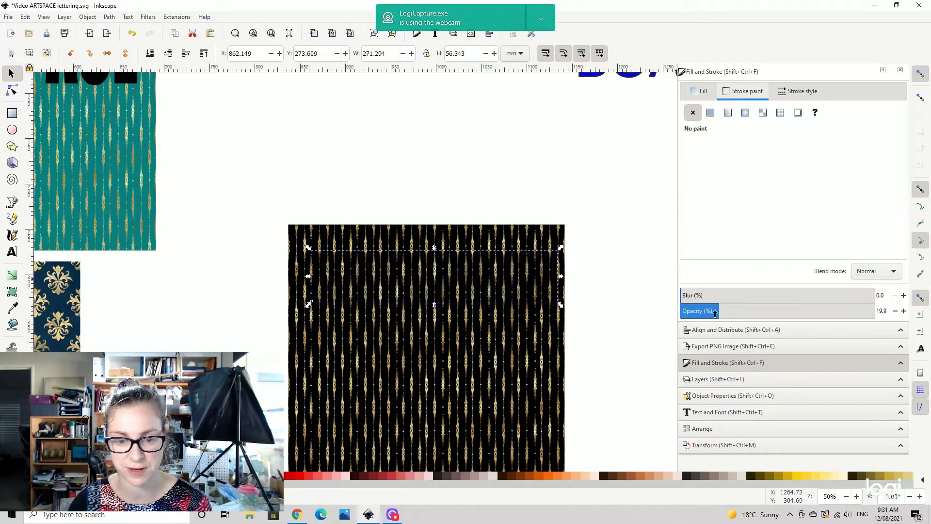
drag(715, 314, 892, 311)
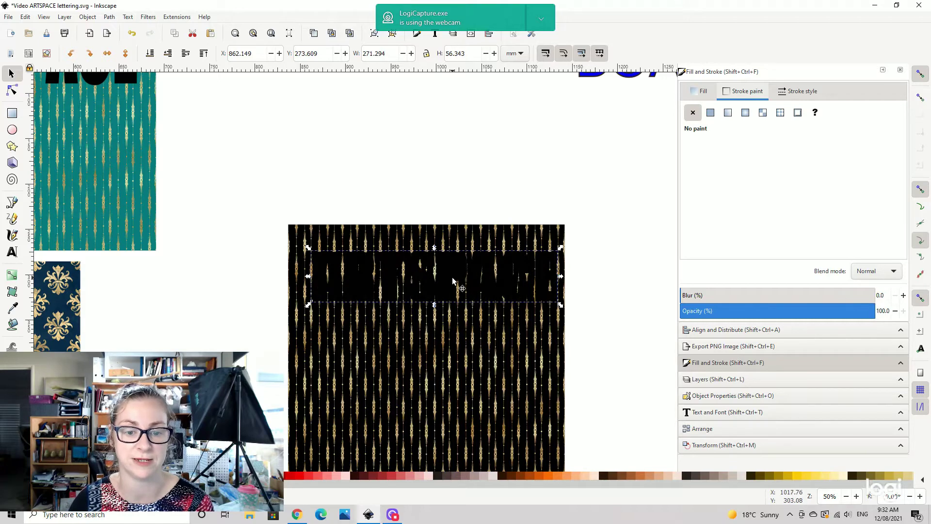
Step: Shift the ARTSPACE text slightly left on the pattern, select it with the gold pattern and black square, and set it as their clip
drag(453, 281, 446, 281)
drag(609, 413, 605, 340)
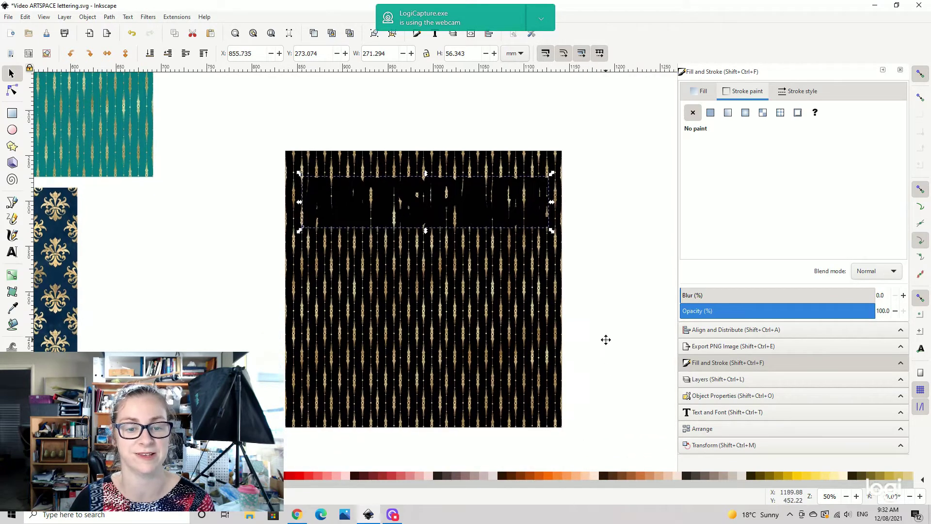
drag(228, 112, 629, 458)
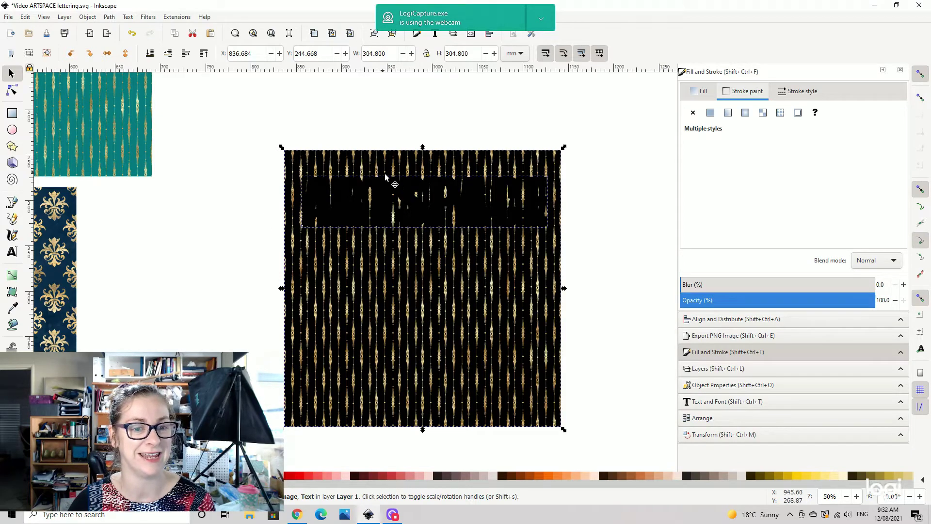
mouse_move(366, 122)
mouse_down()
mouse_move(401, 412)
mouse_move(363, 219)
mouse_move(360, 125)
mouse_up()
click(88, 17)
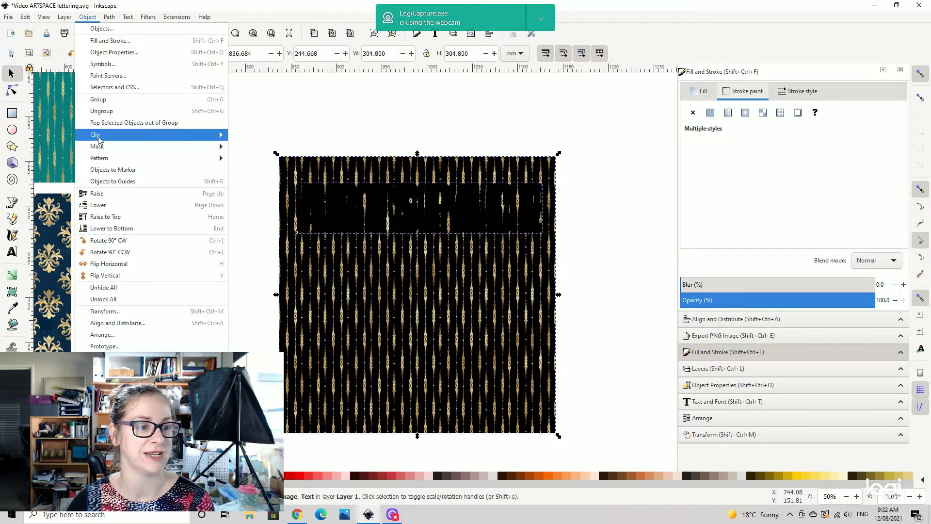
mouse_move(194, 133)
click(272, 137)
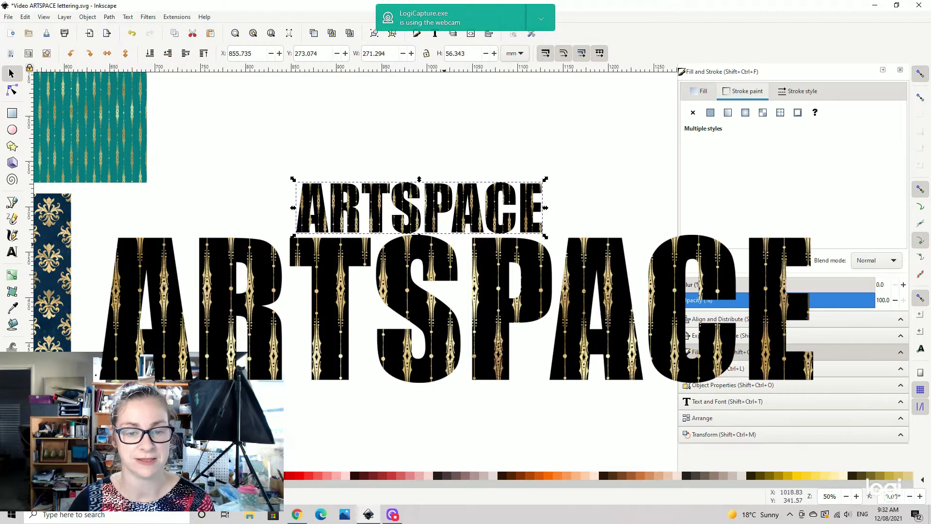
Step: Move the pattern-filled ARTSPACE lettering up by about 49 mm
drag(428, 212, 422, 171)
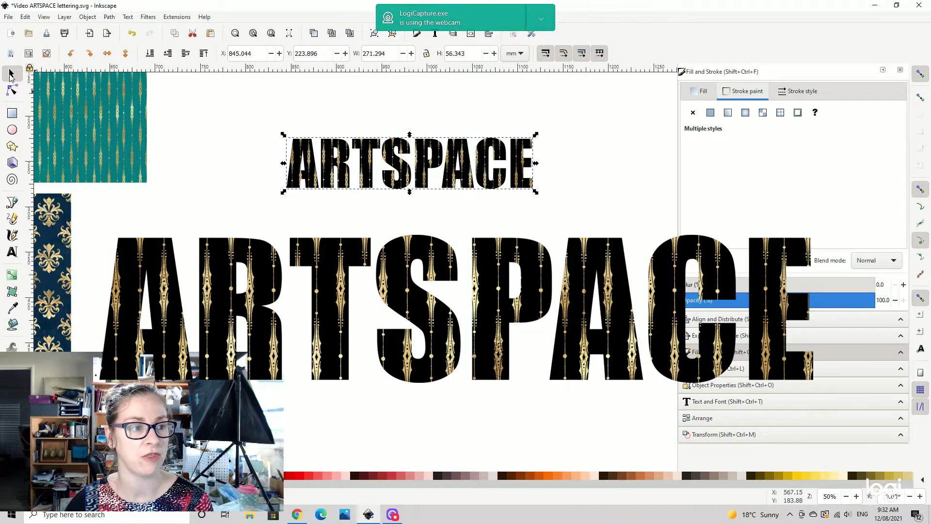
drag(322, 104, 343, 339)
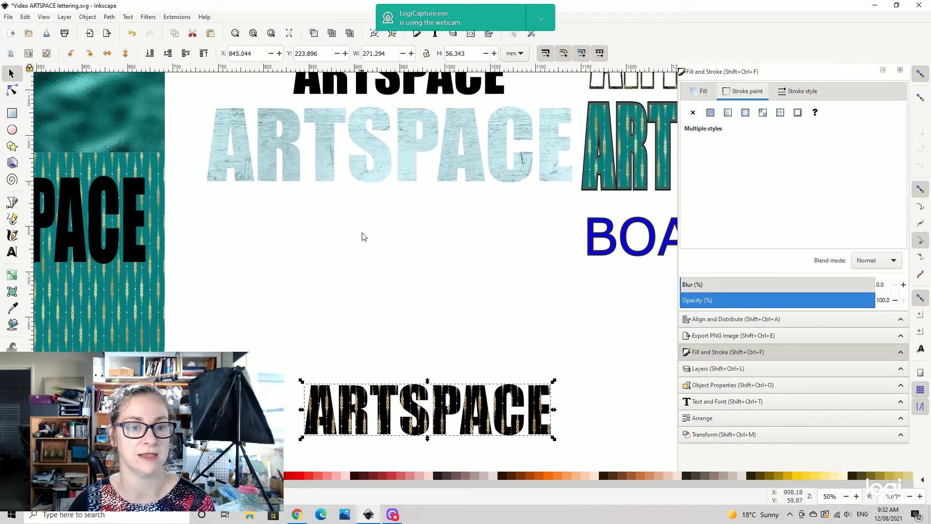
scroll(366, 165, down, 10)
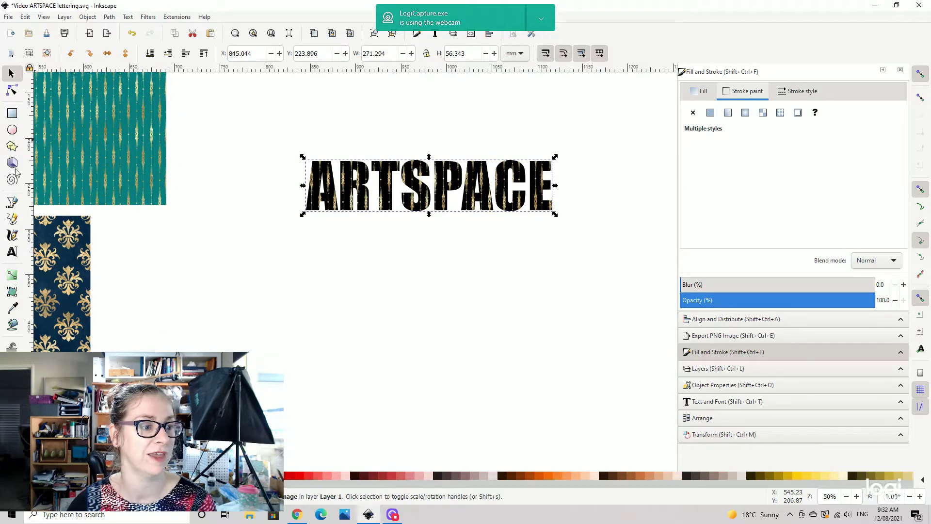
Step: Add a text letter A below the pattern-filled lettering and enlarge it to about 129 × 143 mm
click(12, 252)
click(347, 253)
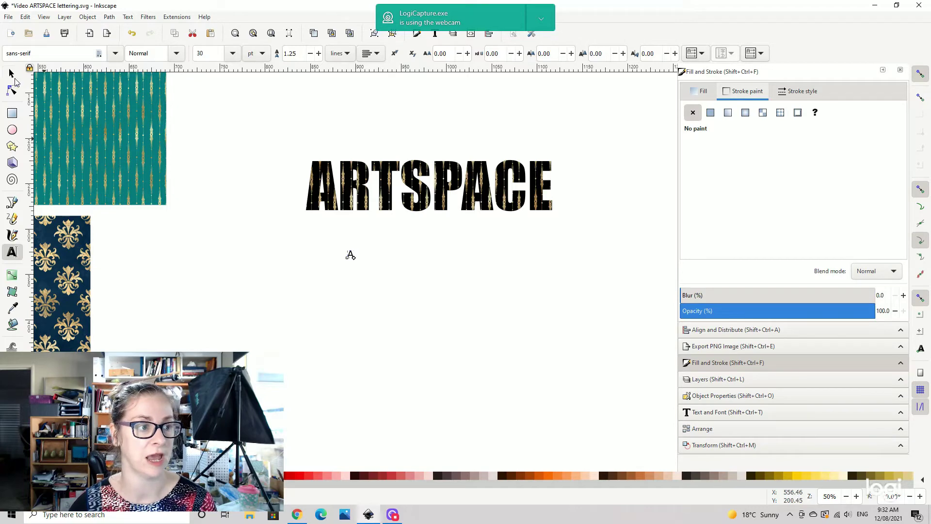
click(12, 73)
drag(363, 265, 529, 383)
Step: Change the font of the large letter A to Impact
click(706, 413)
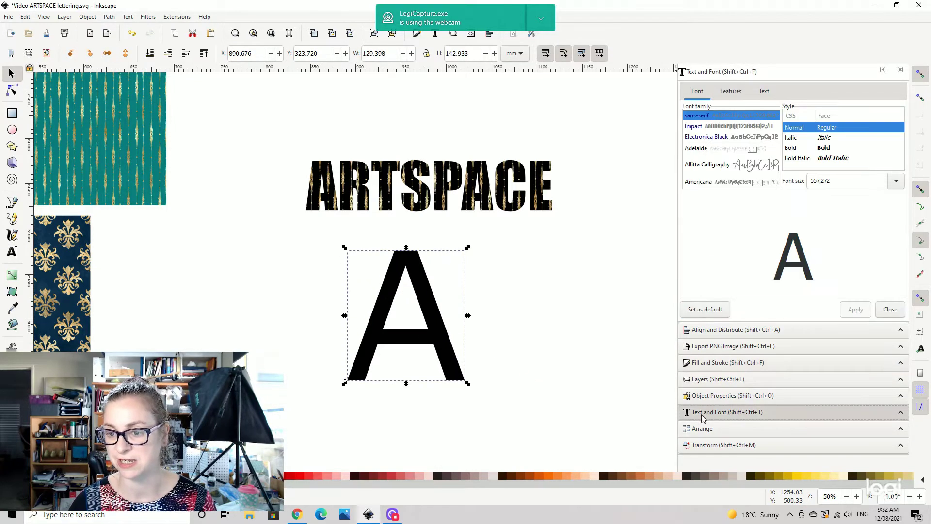
click(720, 127)
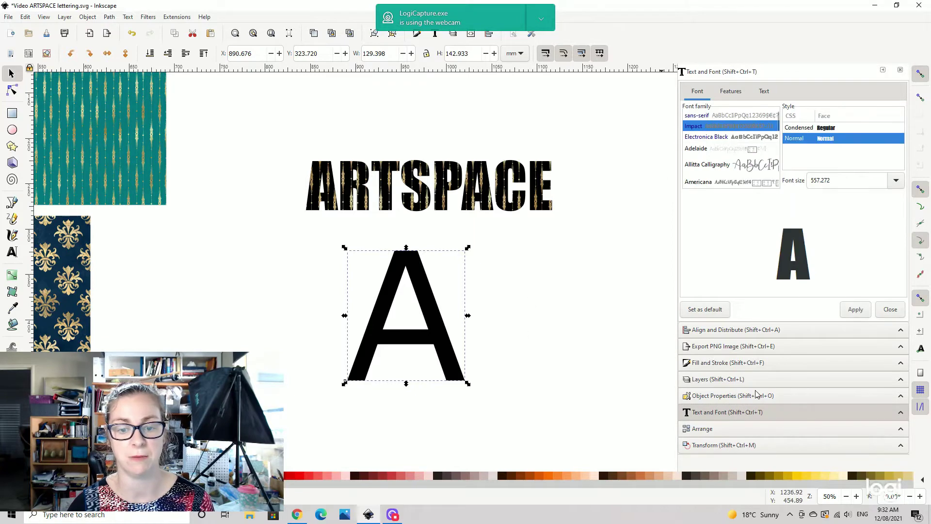
click(860, 313)
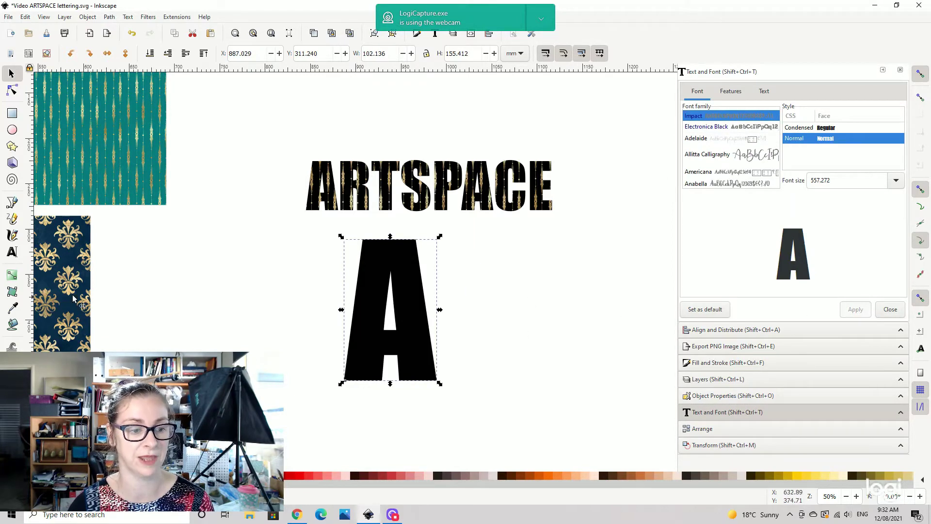
drag(46, 291, 286, 267)
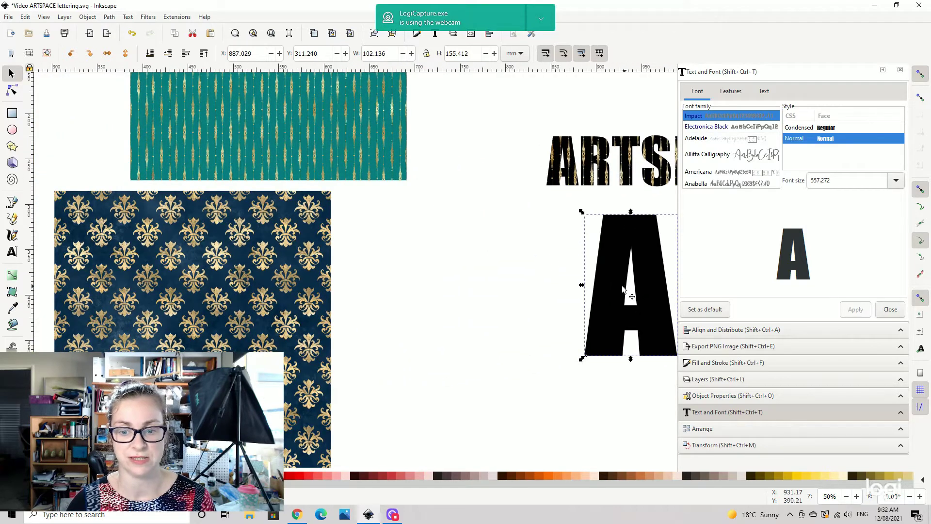
Step: Clip the navy-and-gold damask paper to the large letter A and place the filled letter below the gold-on-black ARTSPACE lettering
drag(622, 288, 193, 306)
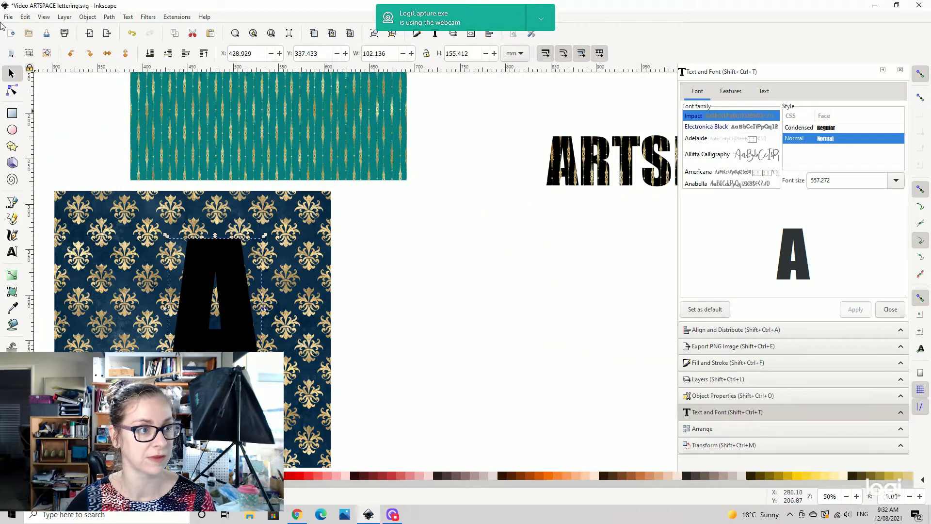
drag(194, 216, 359, 159)
drag(198, 120, 558, 438)
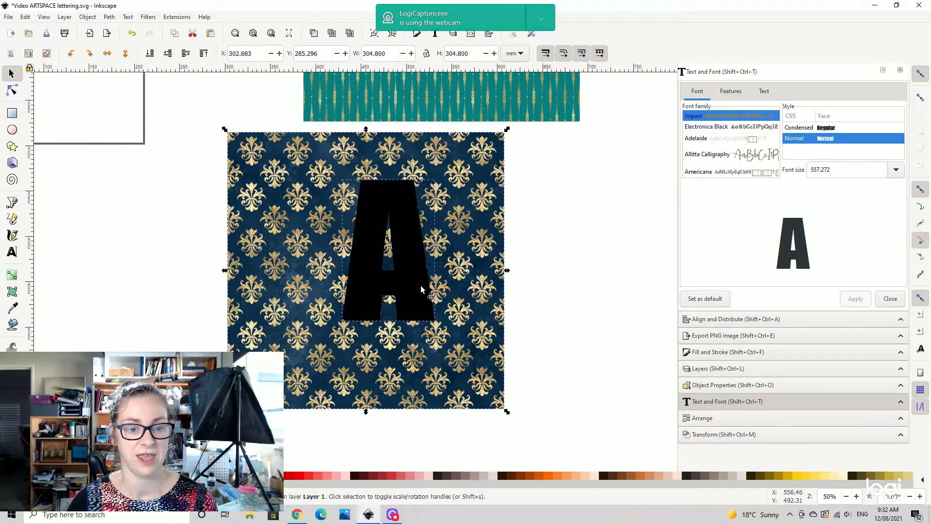
click(87, 18)
mouse_move(207, 136)
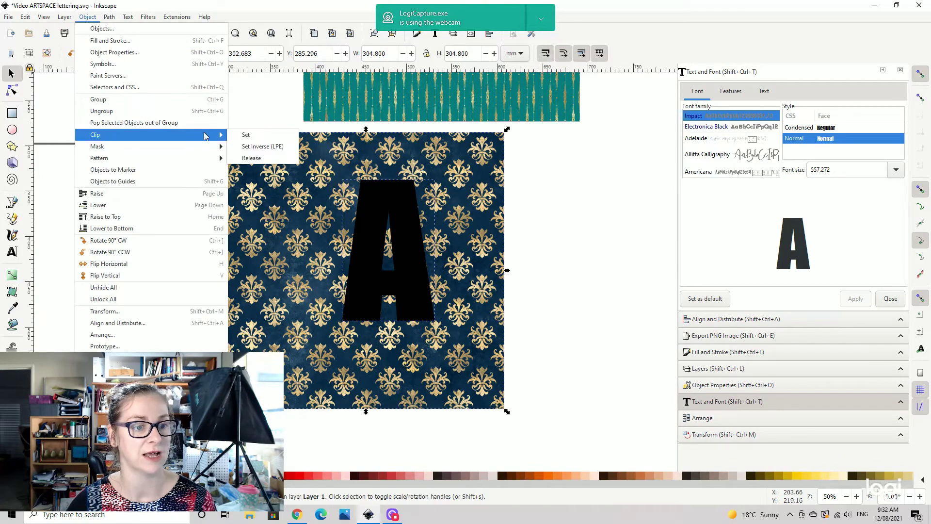
click(265, 140)
drag(409, 255, 309, 246)
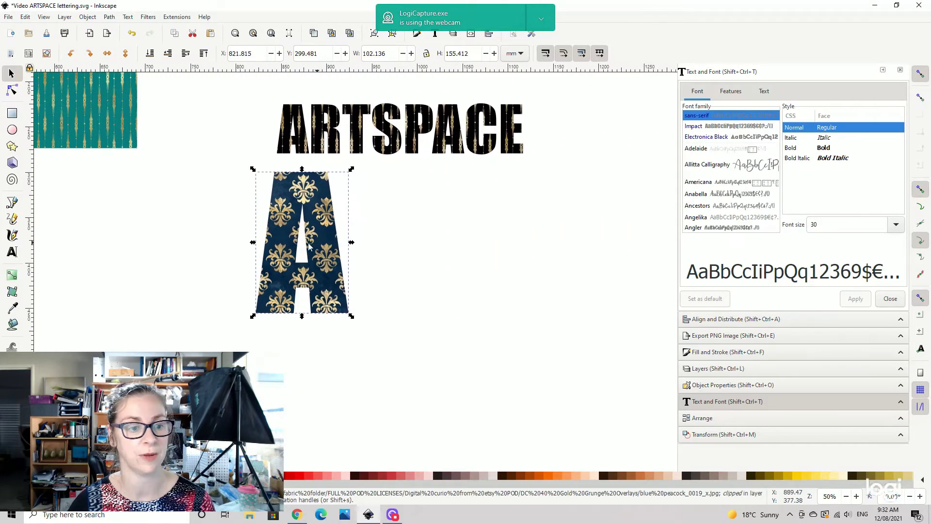
Step: Add the text RTSPACE beside the damask-filled A, enlarge it to about 183 × 31 mm and align it with the letter's base
click(15, 255)
click(388, 310)
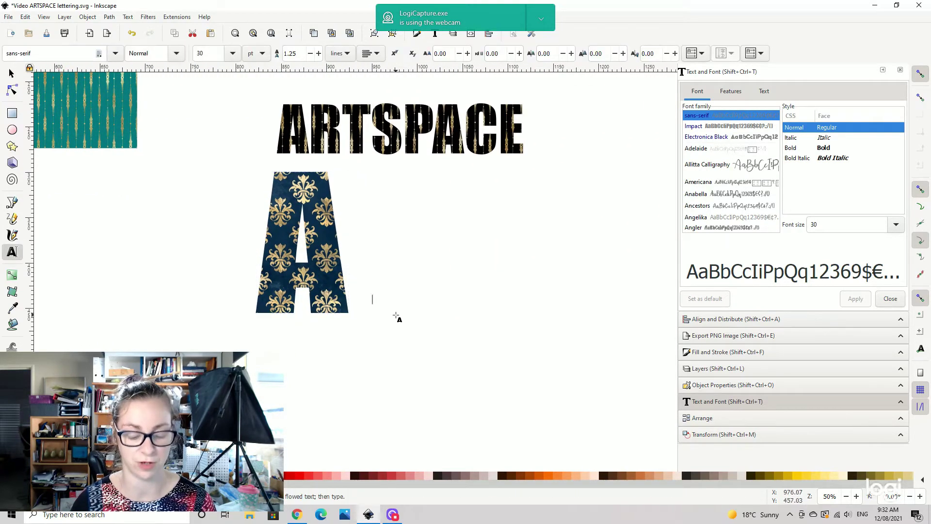
text(RTSPACE)
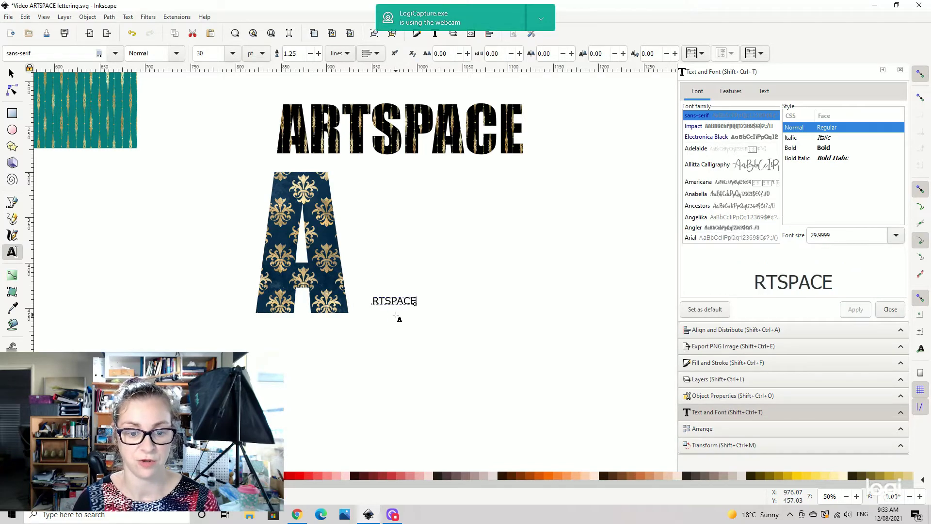
click(10, 74)
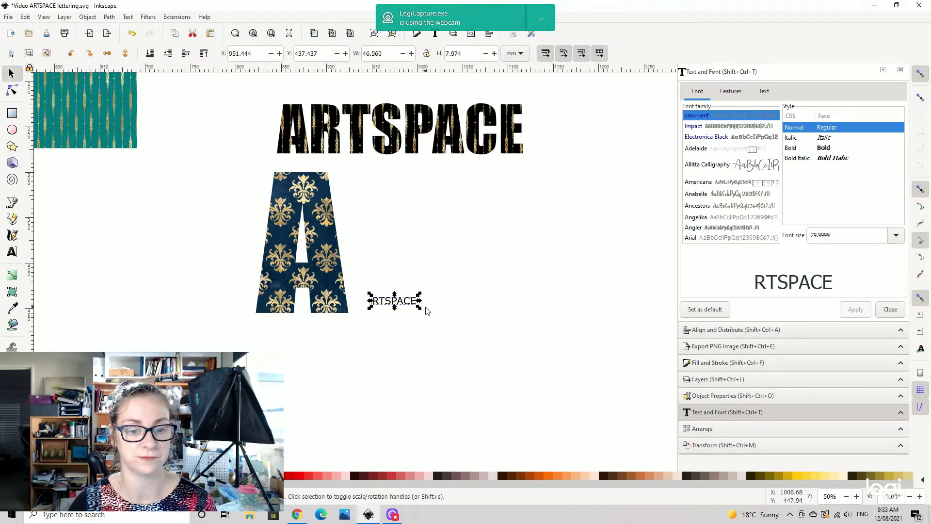
drag(422, 308, 519, 370)
drag(453, 323, 432, 299)
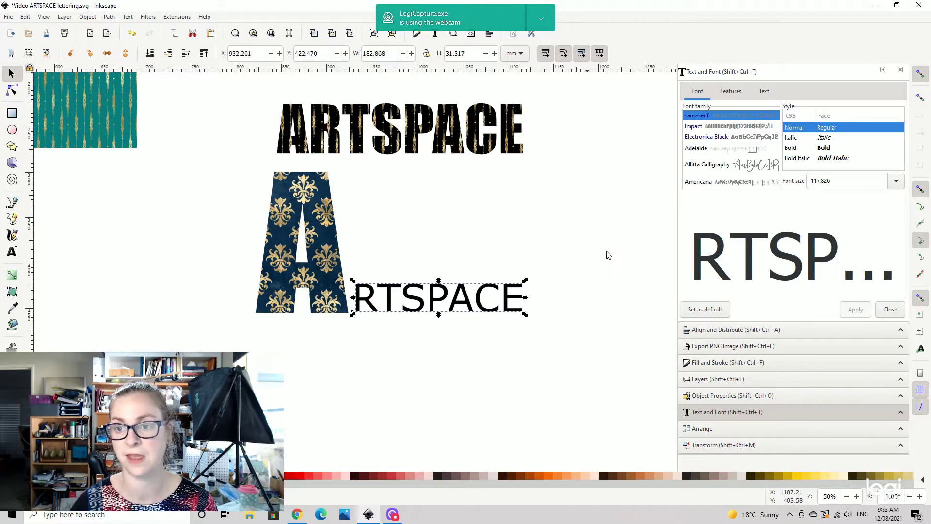
Step: Change the font of the RTSPACE text to Impact and deselect it
click(547, 263)
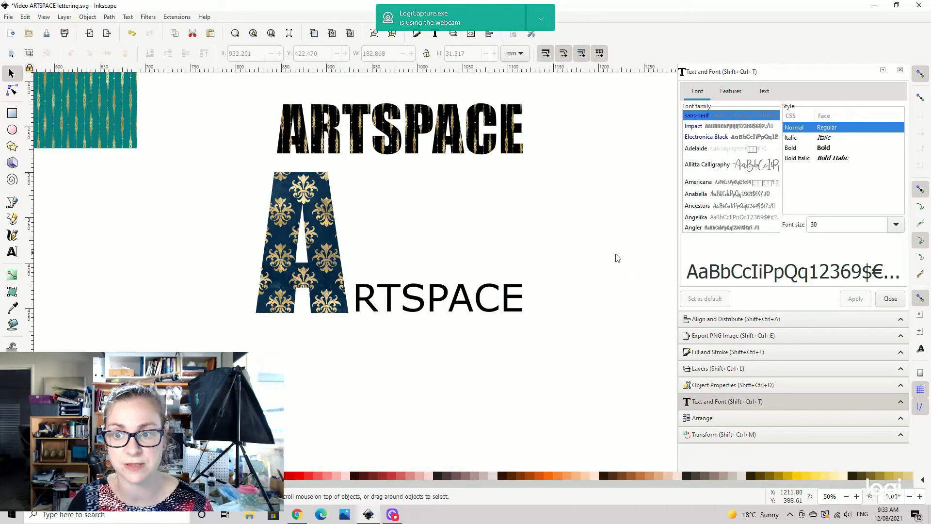
click(515, 297)
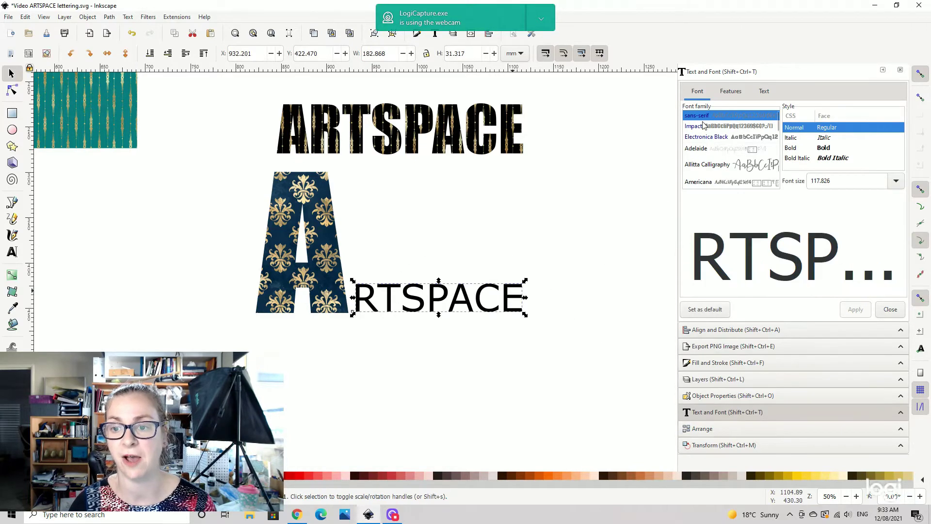
click(700, 127)
click(856, 308)
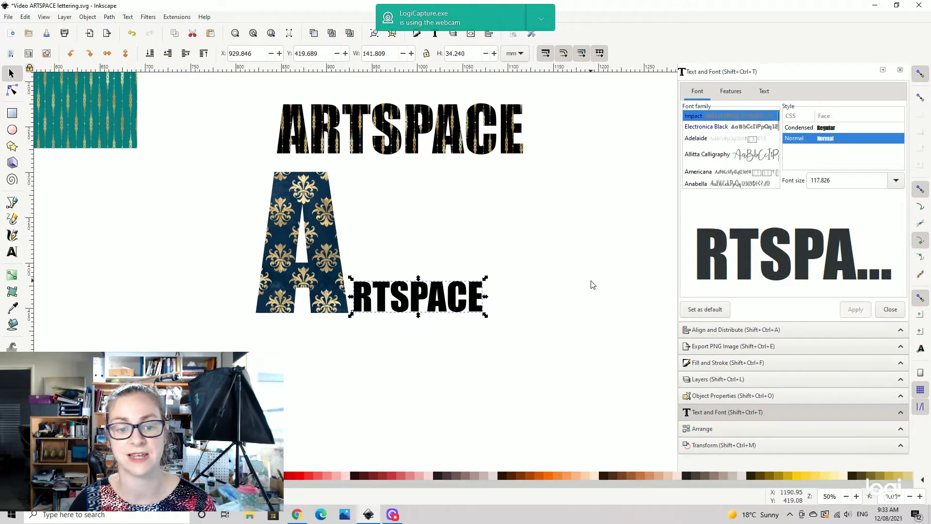
click(521, 287)
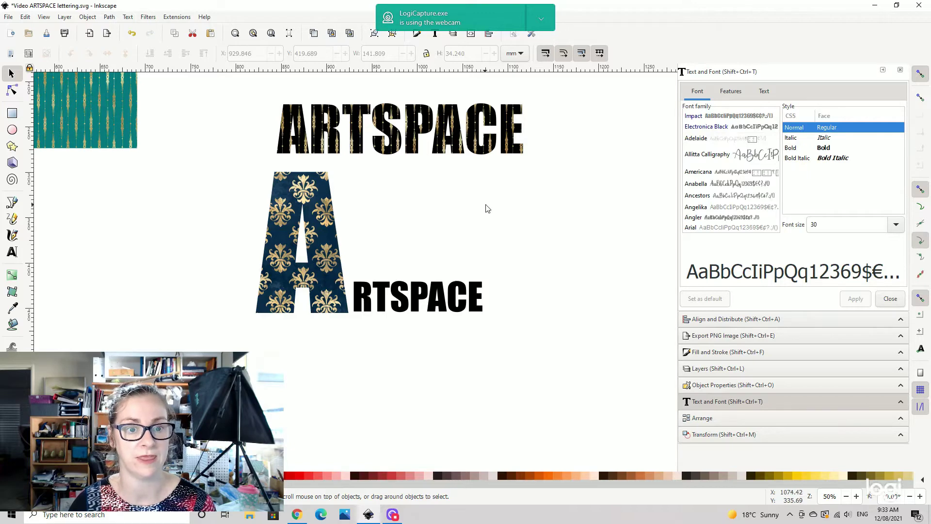
Step: Examine the finished pattern-filled and outlined ARTSPACE samples across the canvas and open the Fill and Stroke settings
drag(489, 206, 324, 401)
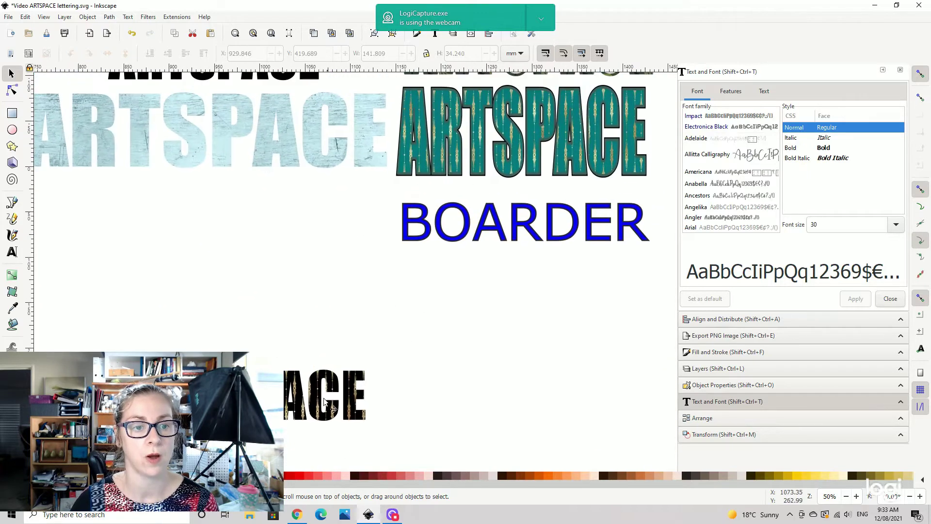
drag(284, 287, 150, 245)
drag(505, 358, 320, 132)
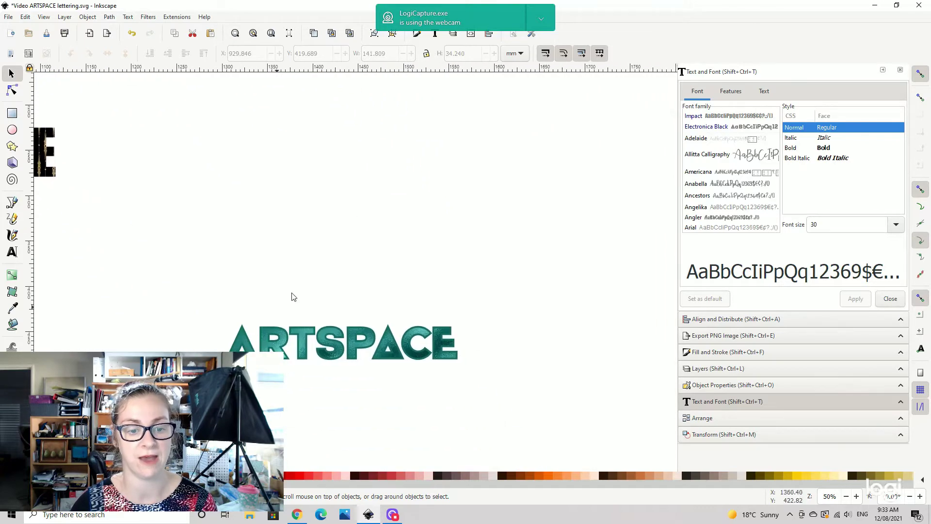
drag(289, 189, 709, 229)
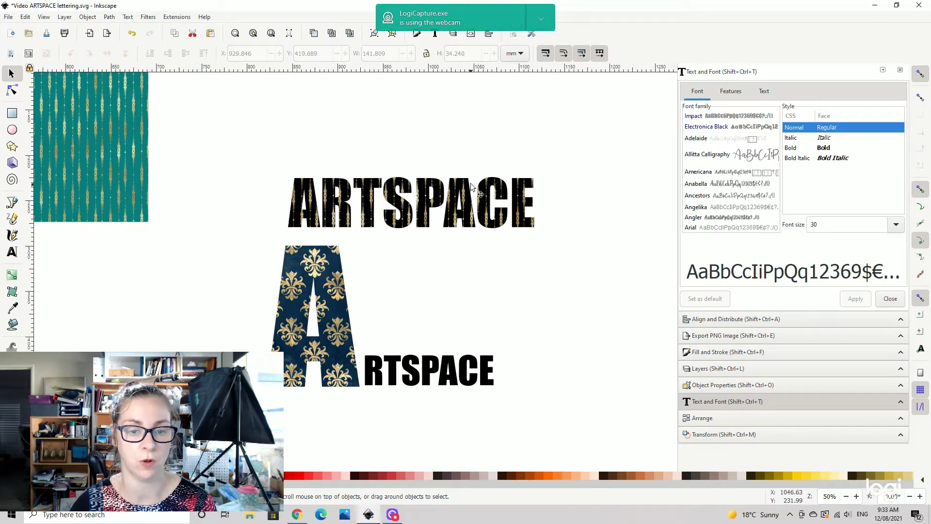
drag(443, 160, 419, 314)
scroll(417, 320, up, 3)
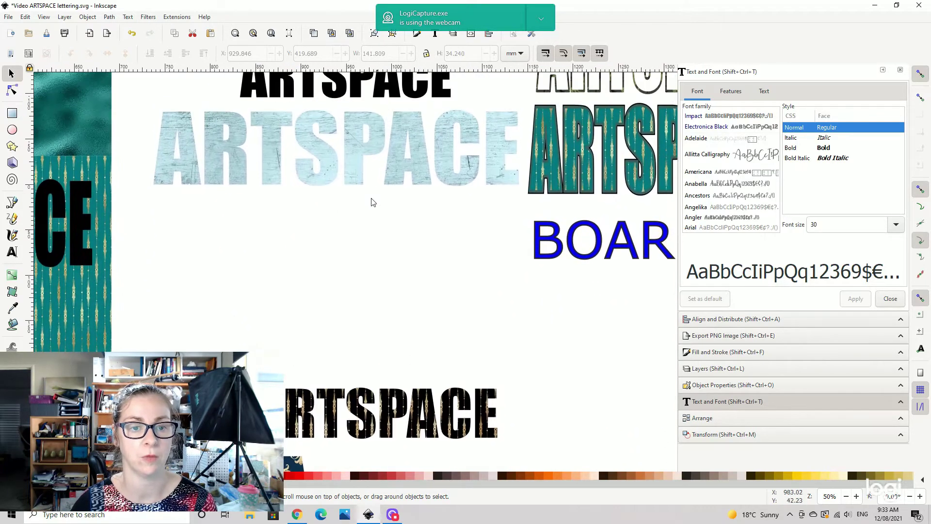
drag(394, 95, 362, 300)
drag(493, 284, 267, 372)
drag(419, 114, 448, 316)
drag(465, 97, 471, 170)
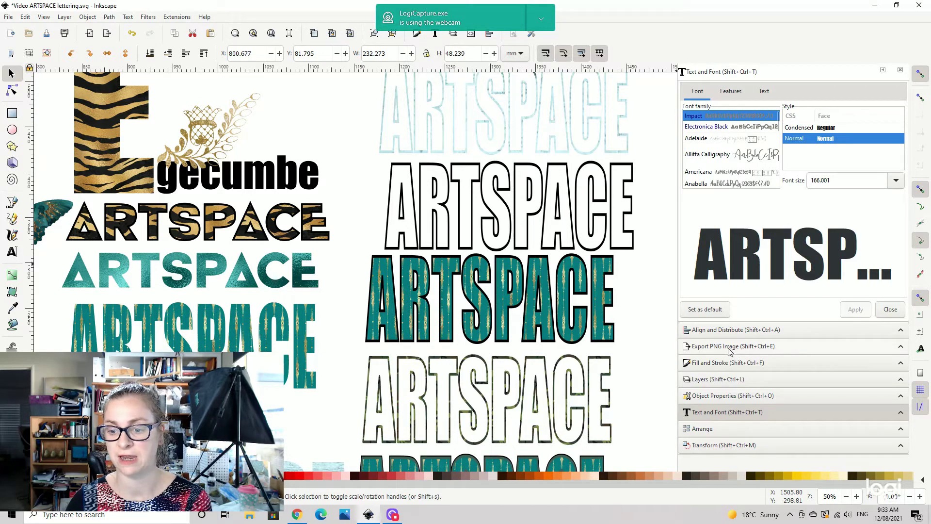
click(729, 363)
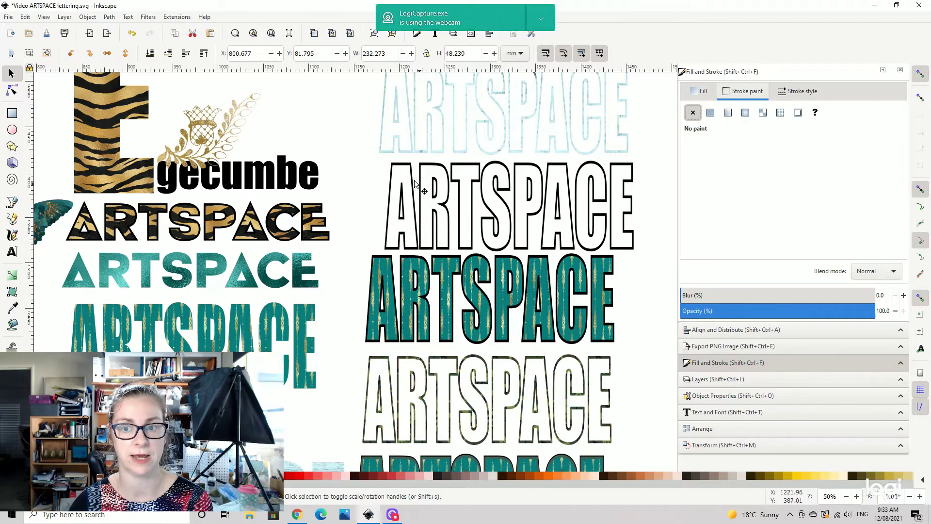
drag(296, 140, 604, 134)
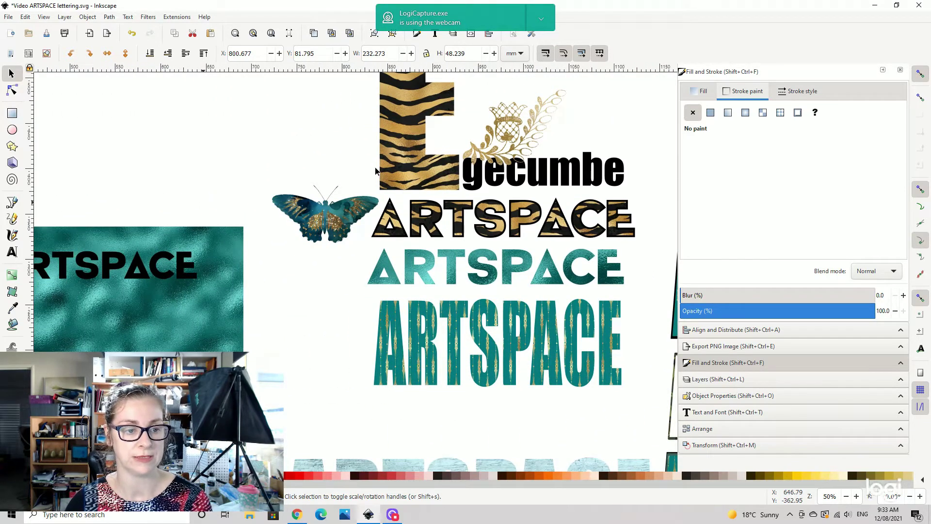
Step: Save the lettering document under its existing file name
scroll(376, 171, down, 2)
click(8, 17)
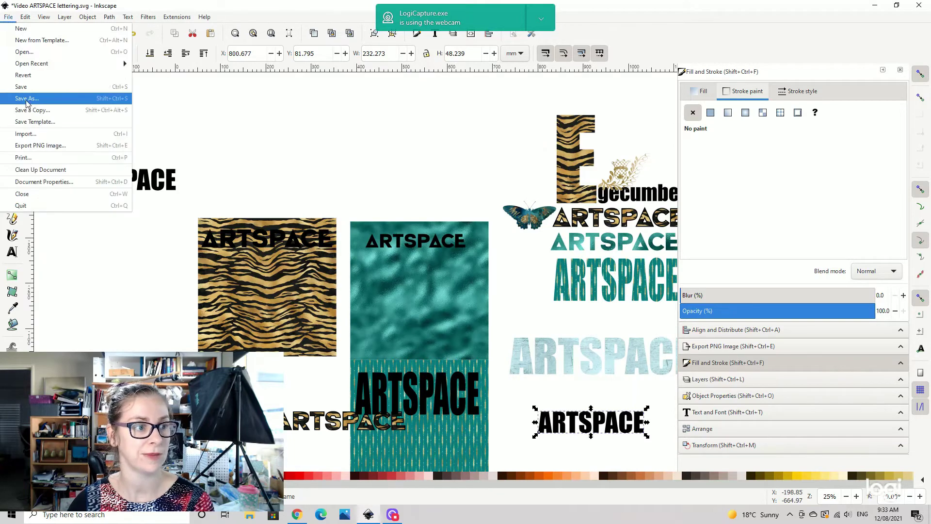
click(29, 83)
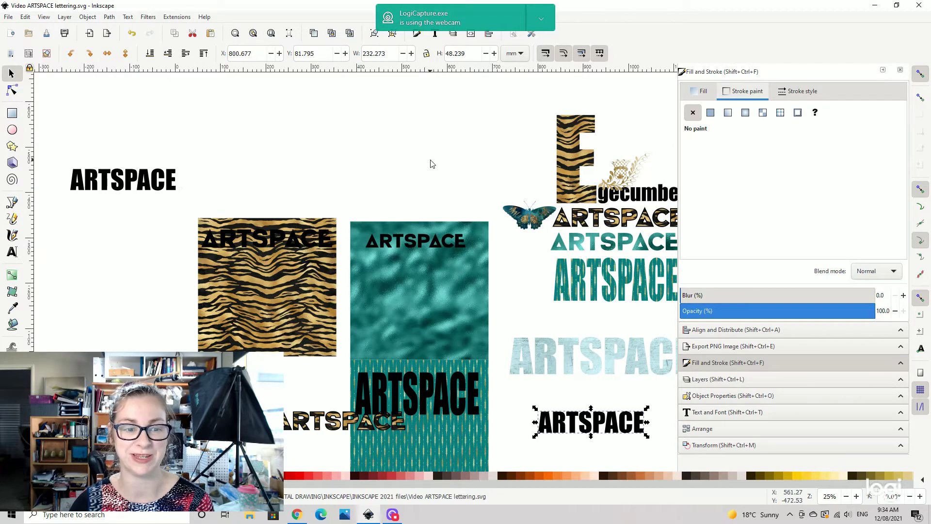
Step: Convert the pale blue textured paper square into a pattern with Objects to Pattern
mouse_move(488, 342)
mouse_down()
mouse_move(374, 260)
mouse_move(328, 272)
mouse_move(371, 196)
mouse_up()
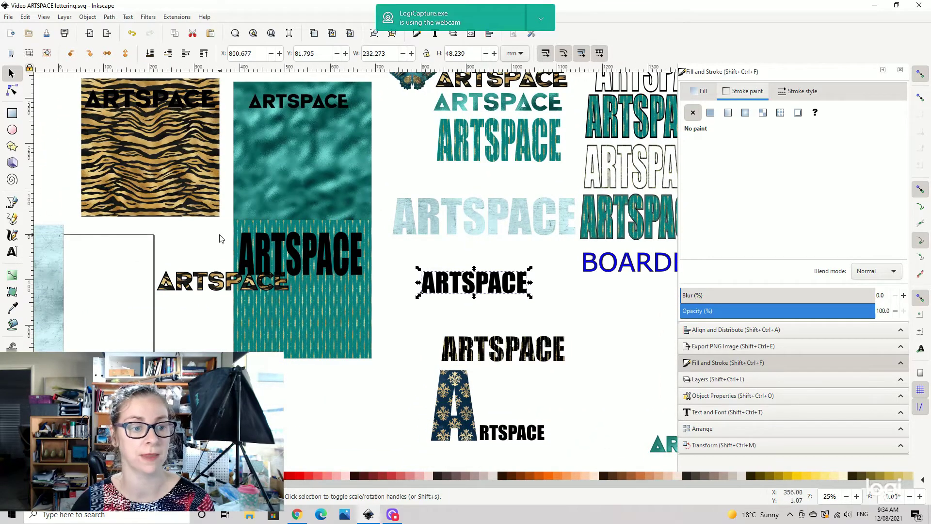
scroll(213, 247, left, 8)
scroll(213, 247, down, 2)
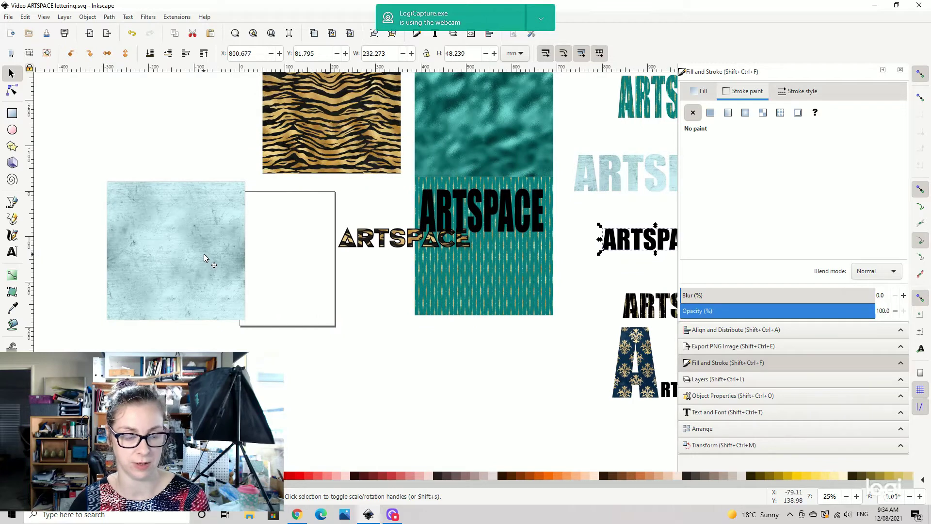
click(191, 223)
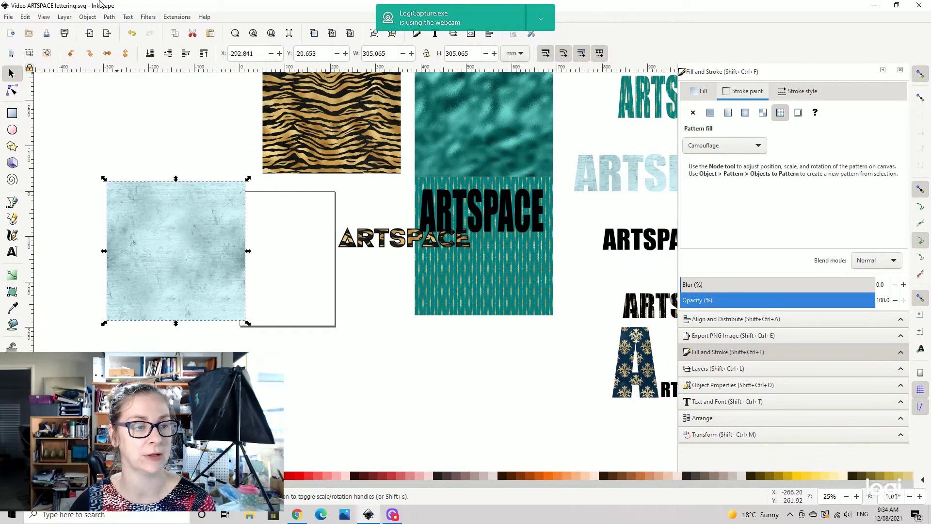
click(110, 17)
mouse_move(92, 21)
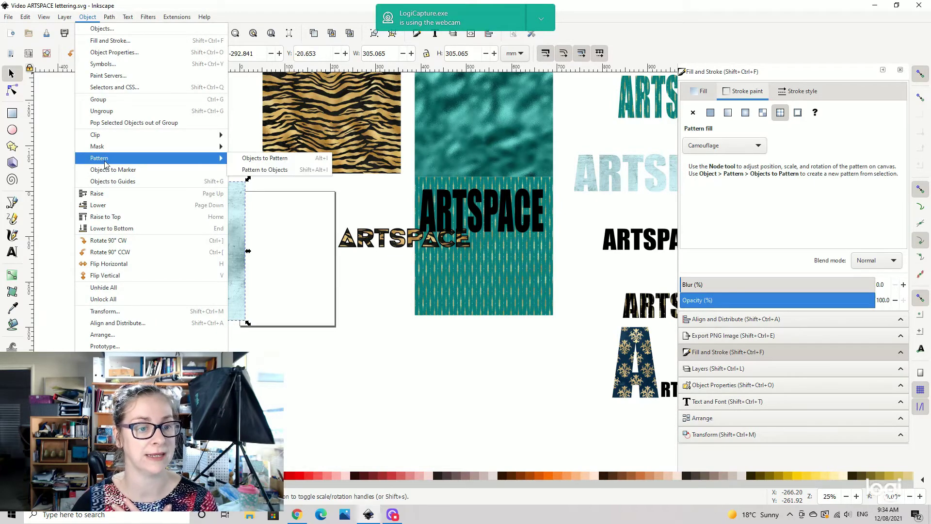
mouse_move(196, 160)
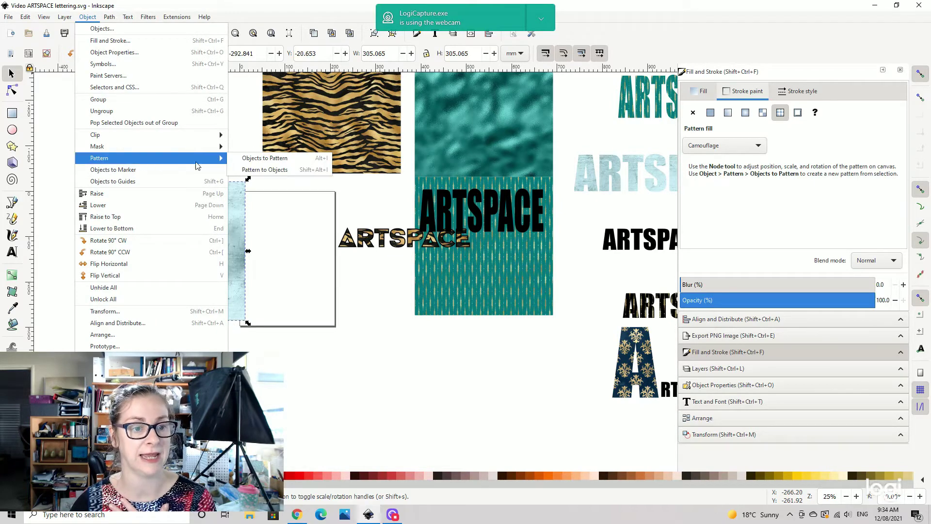
click(253, 159)
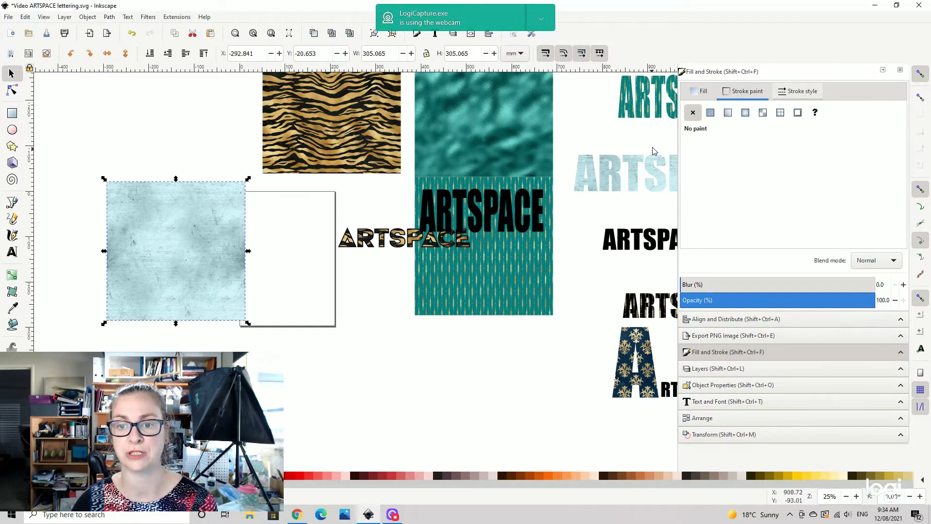
Step: Duplicate the plain black ARTSPACE text and place the copy just below the blue BOARDER text
scroll(650, 140, right, 5)
scroll(536, 131, right, 10)
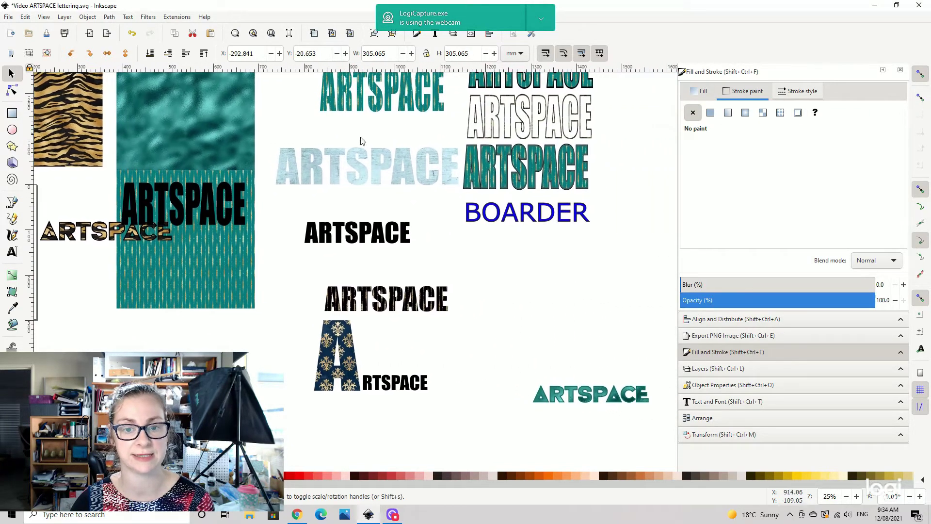
click(379, 237)
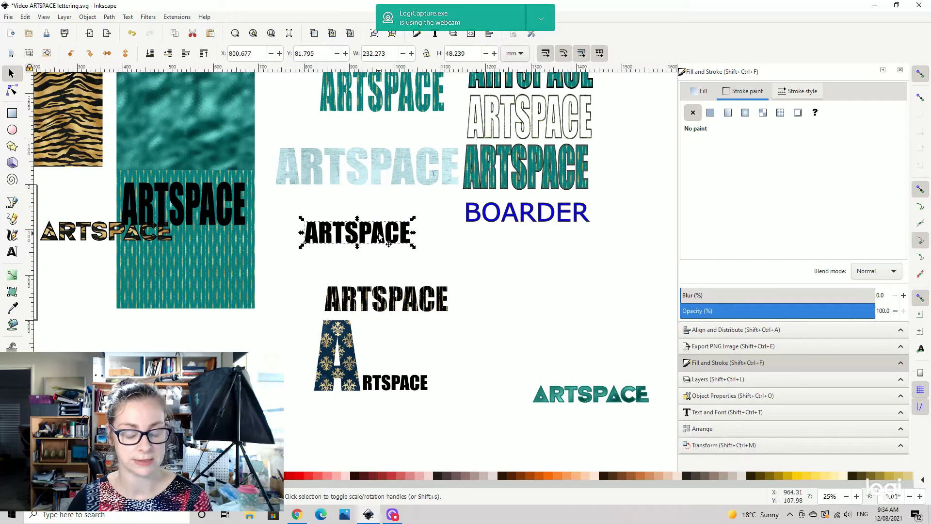
key(ctrl+d)
drag(388, 243, 524, 257)
scroll(523, 257, up, 4)
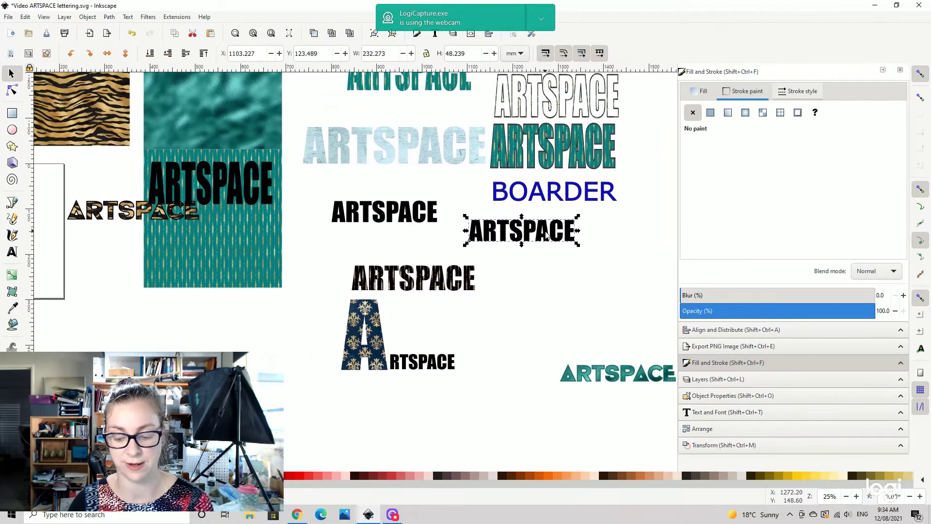
scroll(589, 210, right, 6)
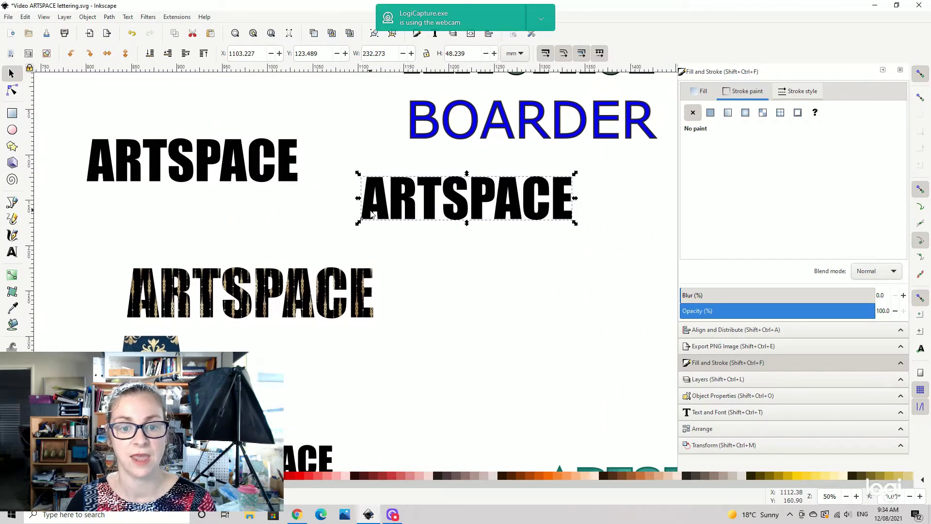
Step: Remove the fill from the duplicated ARTSPACE text and give it a flat teal stroke, 13715fff
click(699, 91)
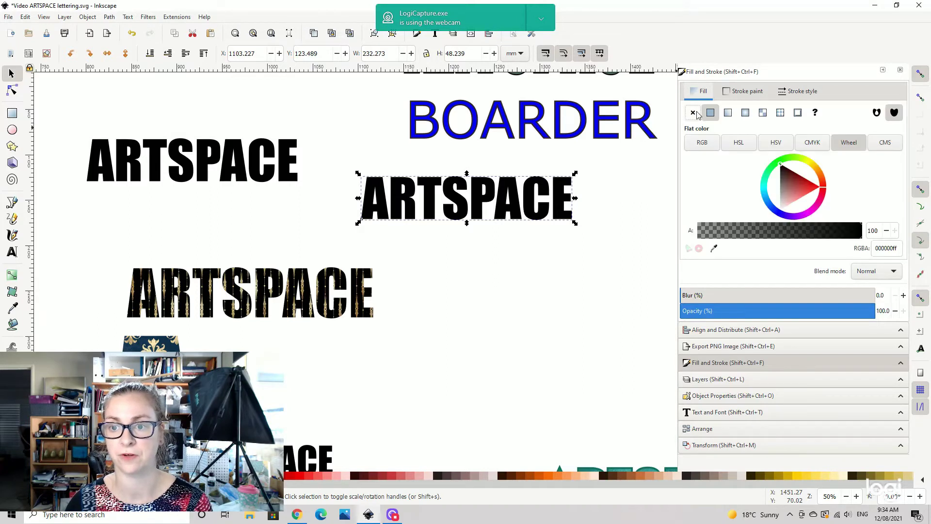
click(693, 114)
click(744, 91)
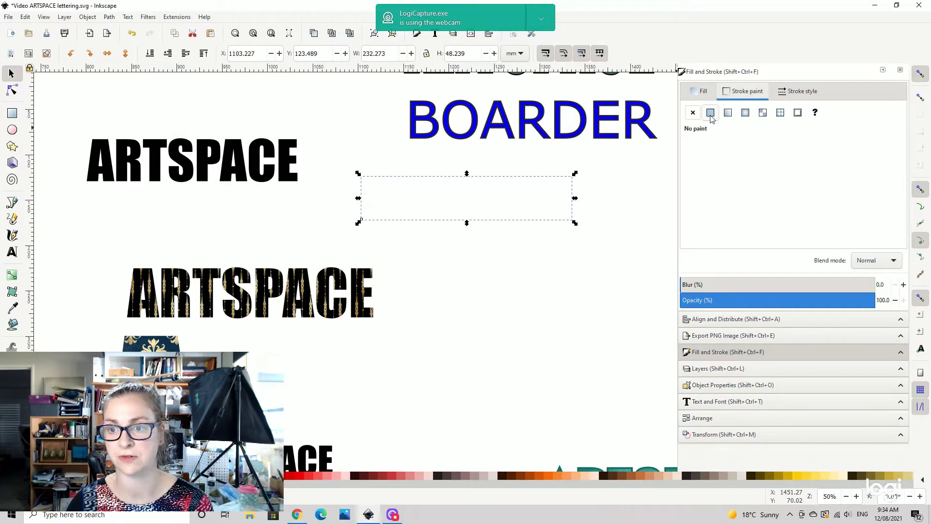
click(711, 113)
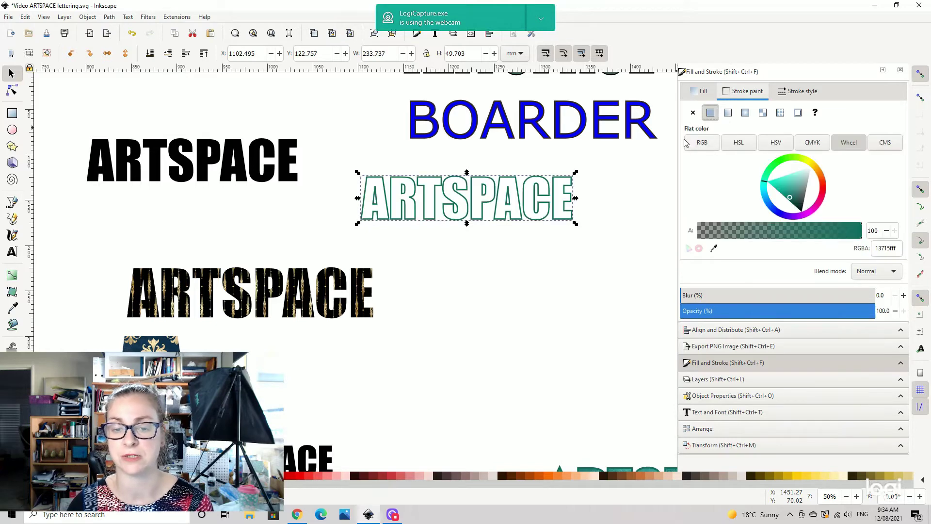
drag(661, 172, 562, 172)
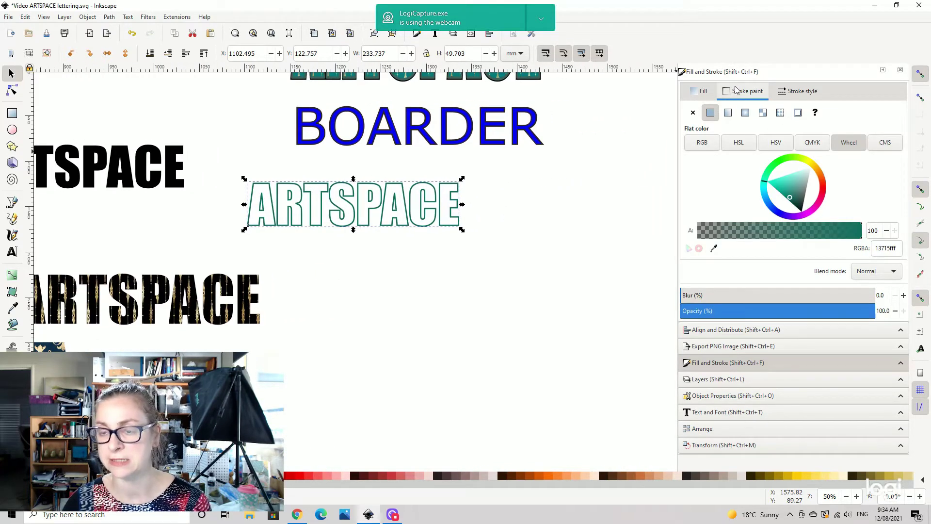
Step: Switch the teal-outlined ARTSPACE copy's stroke to a pattern, choose Camouflage and inspect the letters up close
click(780, 112)
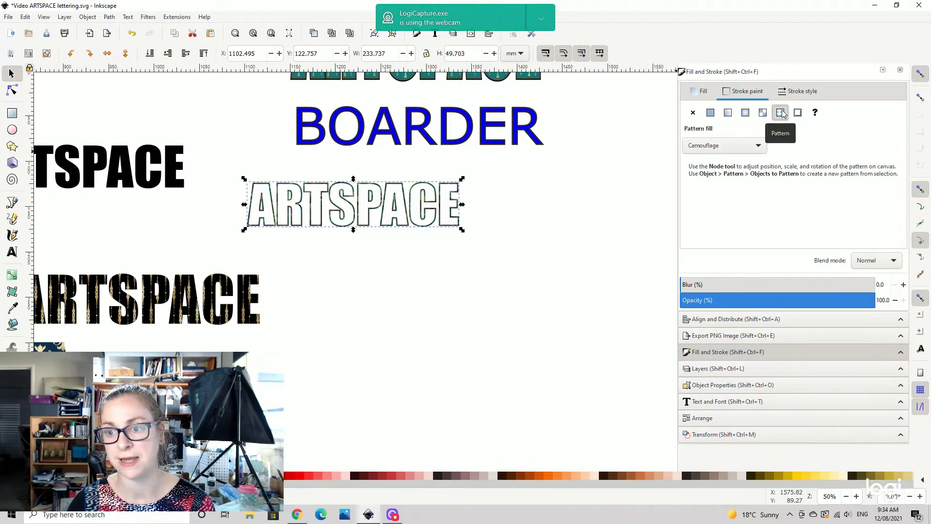
click(717, 147)
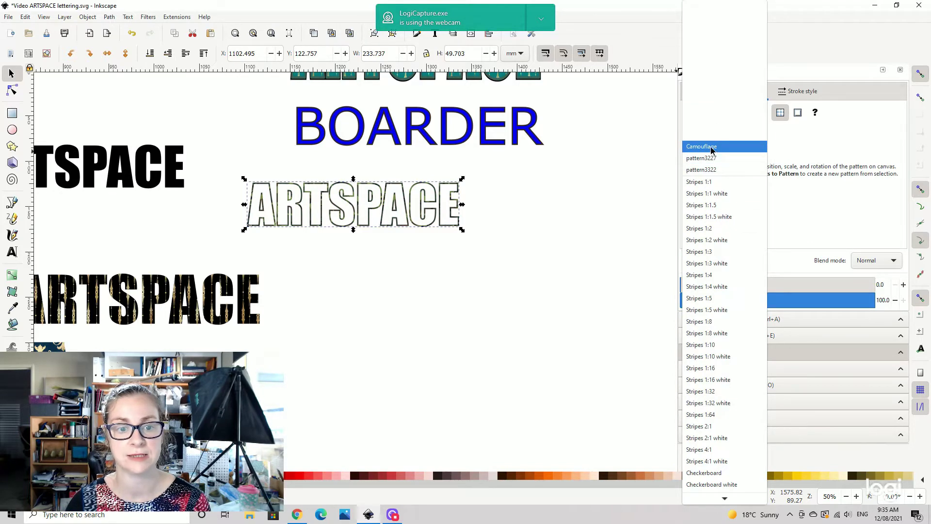
click(712, 150)
scroll(552, 190, left, 5)
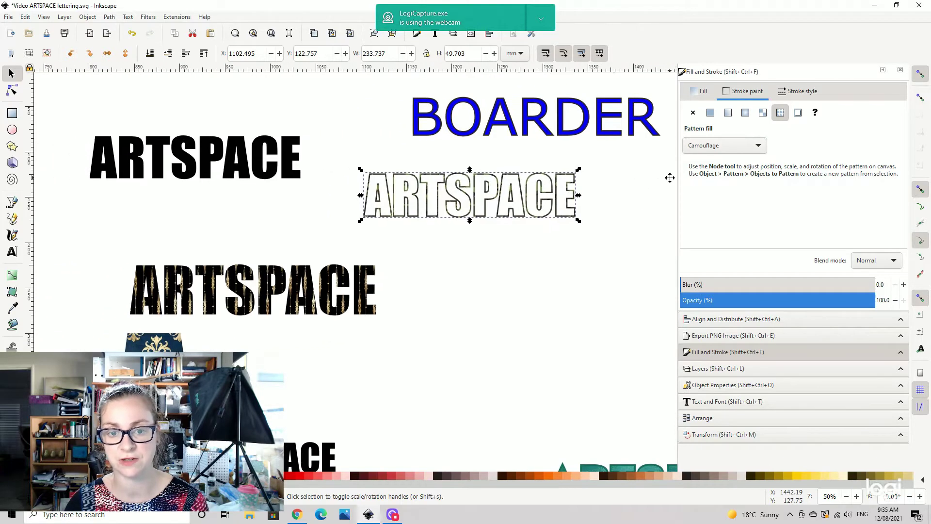
scroll(674, 179, up, 3)
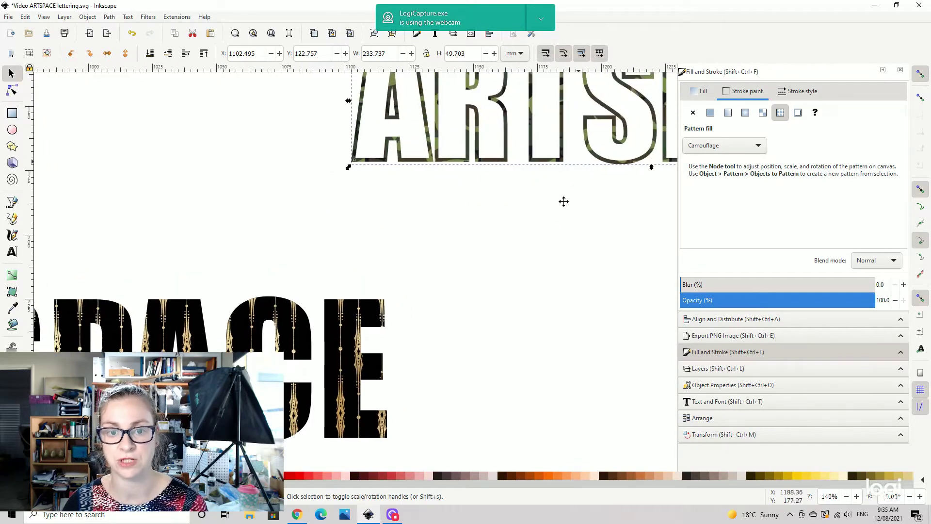
scroll(563, 201, up, 3)
scroll(484, 243, right, 8)
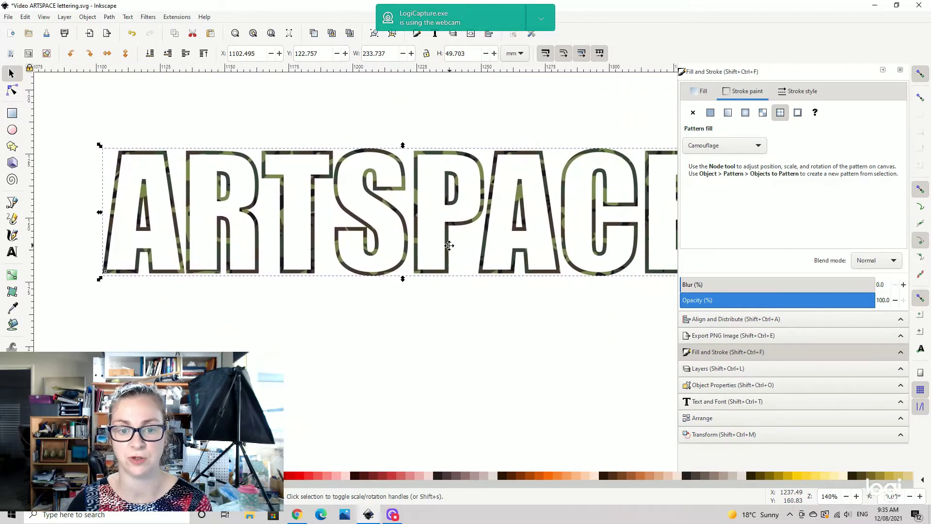
Step: Set the outlined ARTSPACE copy's stroke pattern to pattern3227
click(717, 146)
key(Escape)
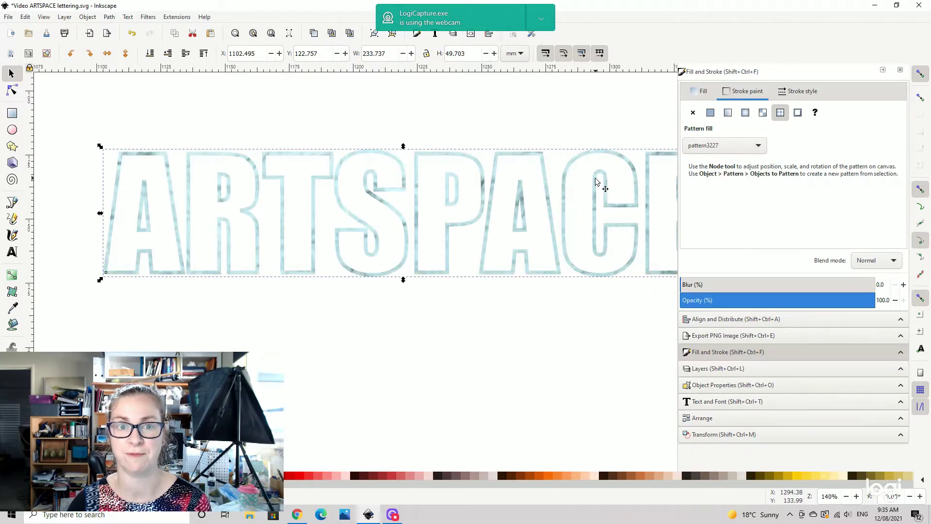
scroll(596, 178, right, 4)
scroll(507, 170, down, 1)
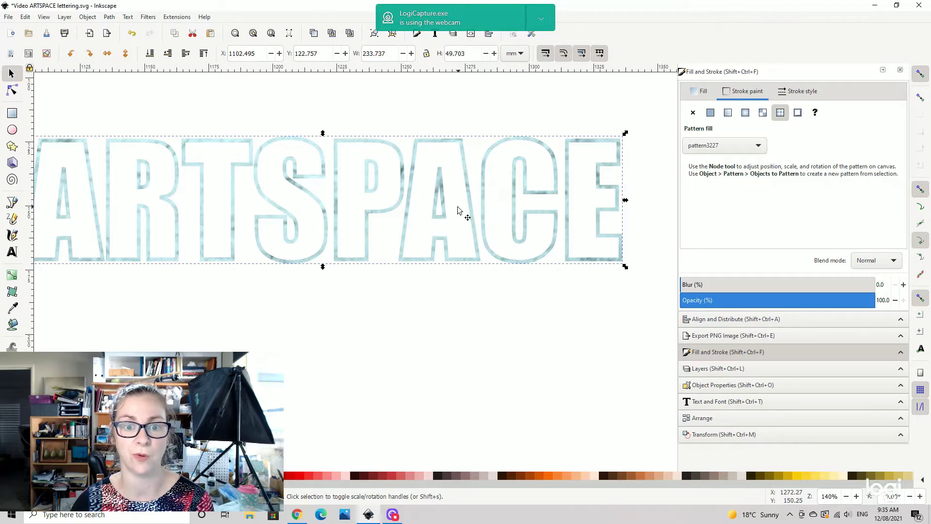
key(minus)
key(minus)
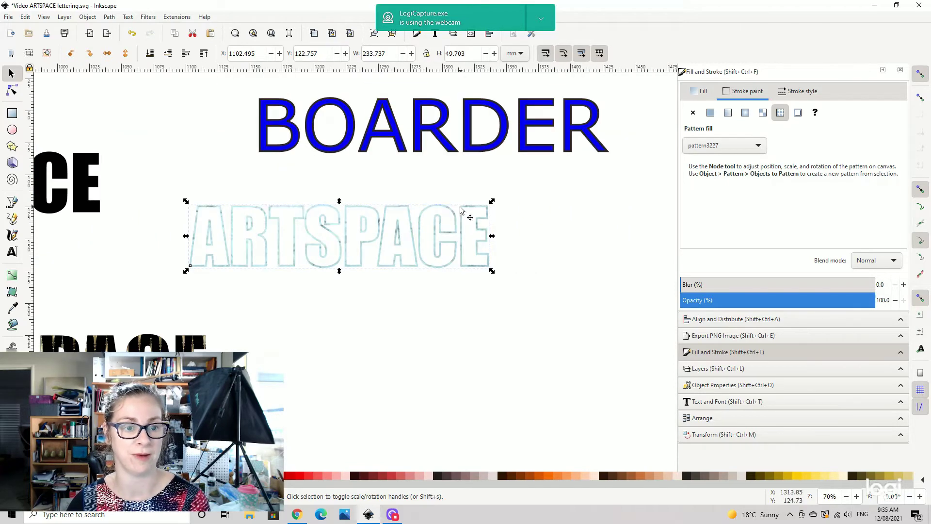
Step: Duplicate the plain black ARTSPACE text and place the copy over the pale blue patterned outline below BOARDER
drag(435, 210, 650, 241)
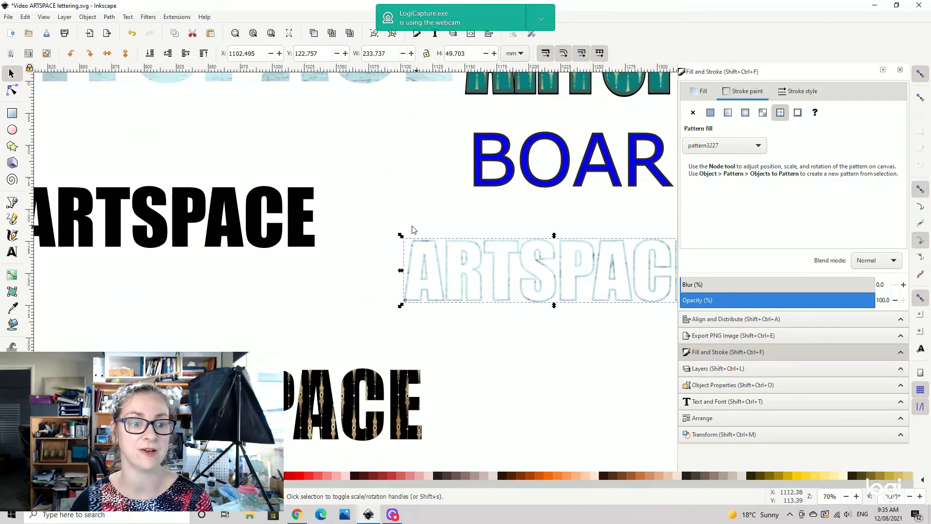
click(268, 198)
key(ctrl+d)
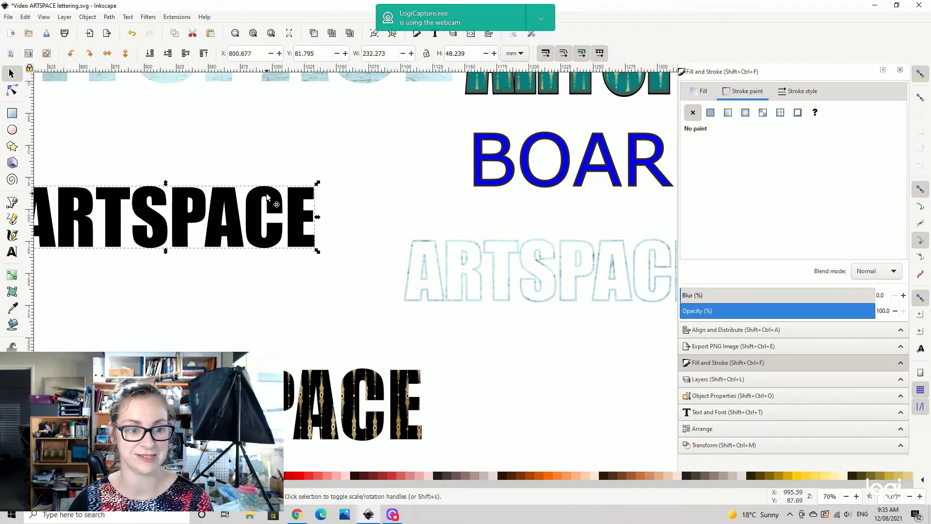
drag(266, 193, 467, 267)
drag(226, 198, 612, 340)
Step: Centre the black ARTSPACE copy and the pale blue patterned outline on each other, relative to the first selected
click(737, 319)
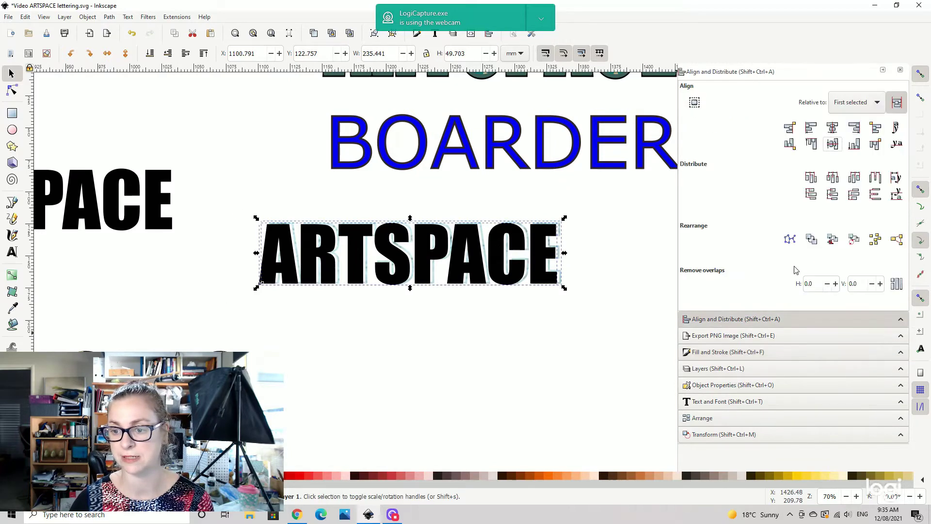
click(833, 127)
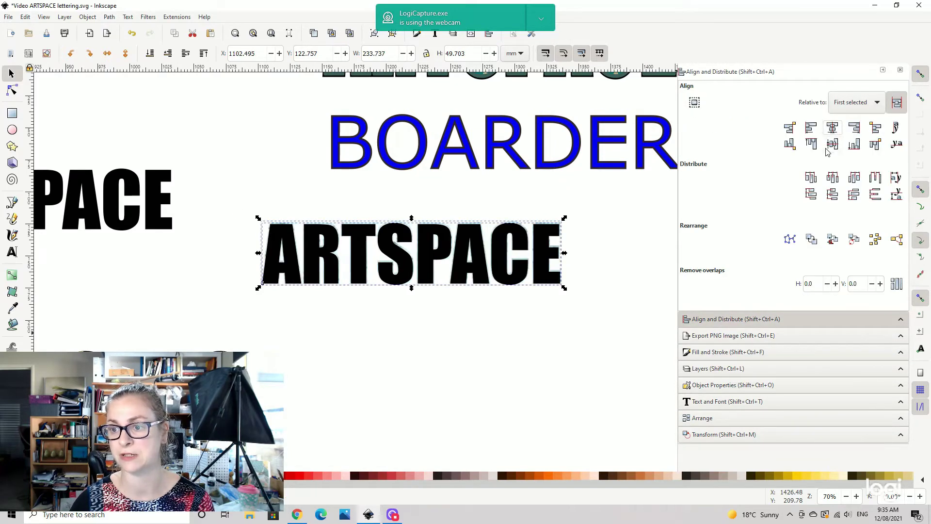
click(633, 246)
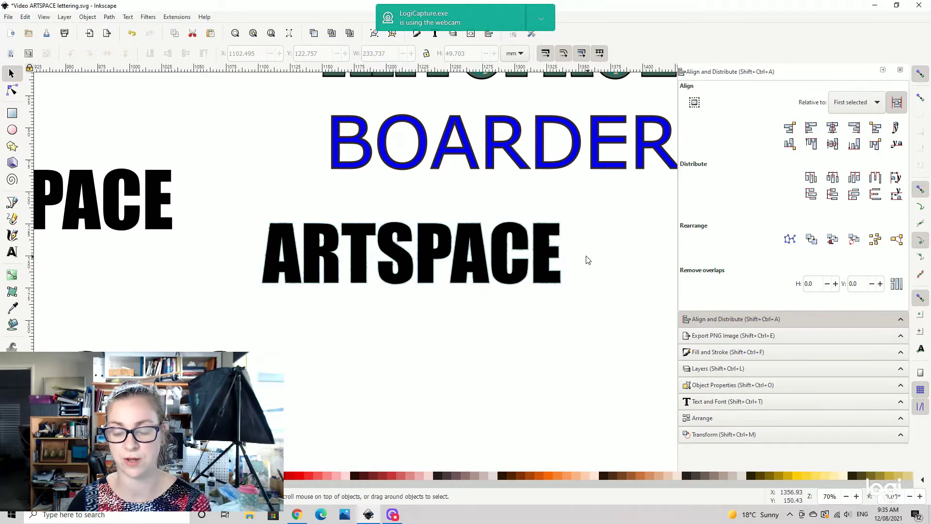
key(plus)
key(plus)
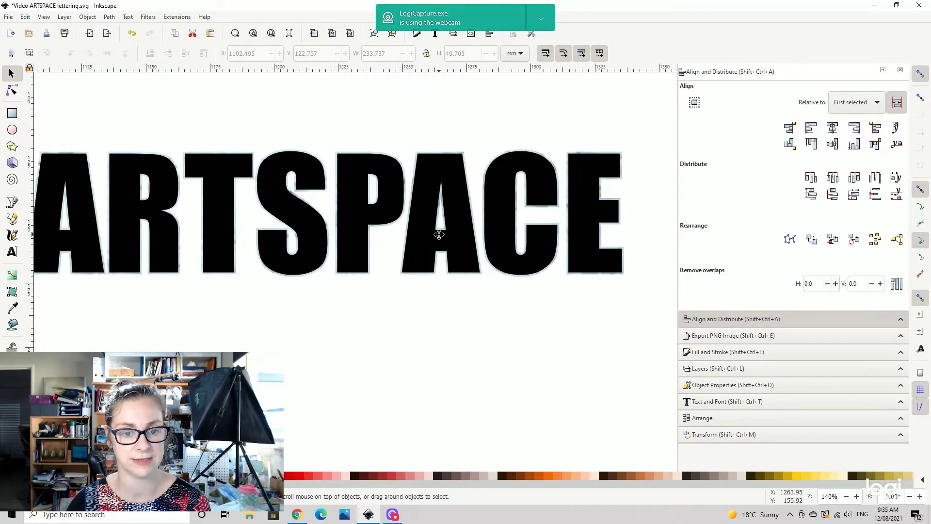
key(minus)
key(minus)
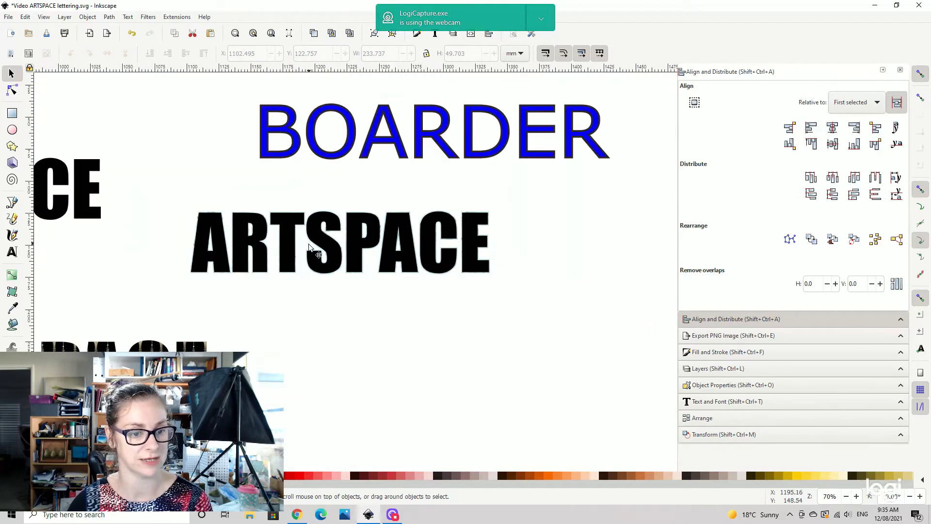
Step: Draw a navy rectangle about 288 by 135 mm over the bordered ARTSPACE, lower it to the bottom as a backdrop, and delete it
scroll(340, 246, left, 2)
click(12, 113)
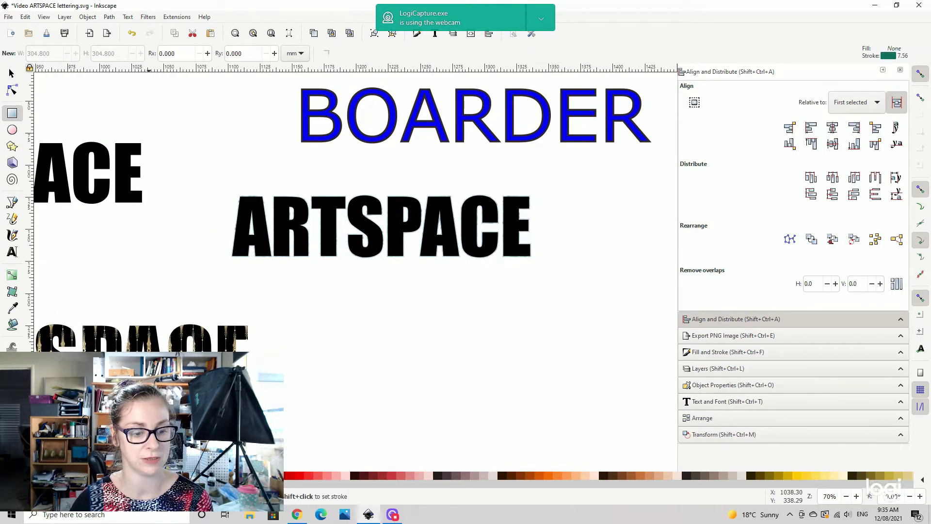
drag(222, 162, 594, 337)
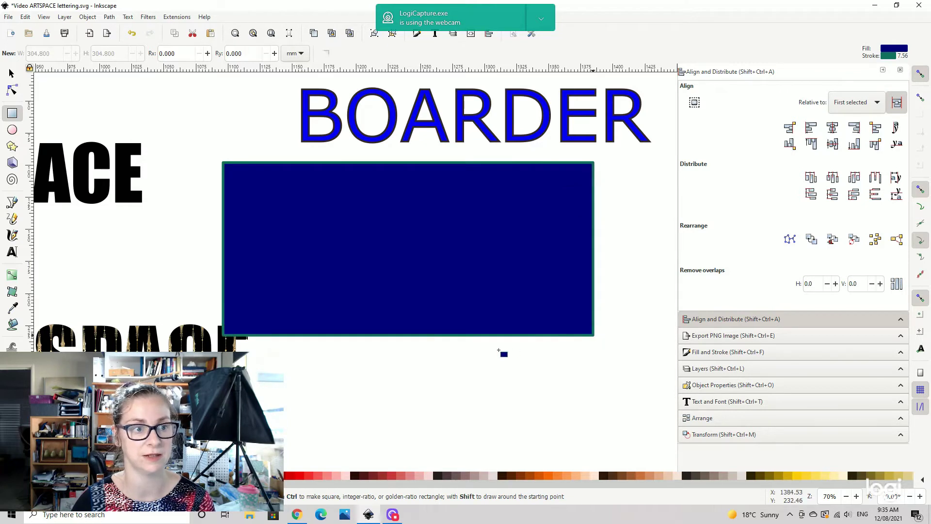
click(13, 73)
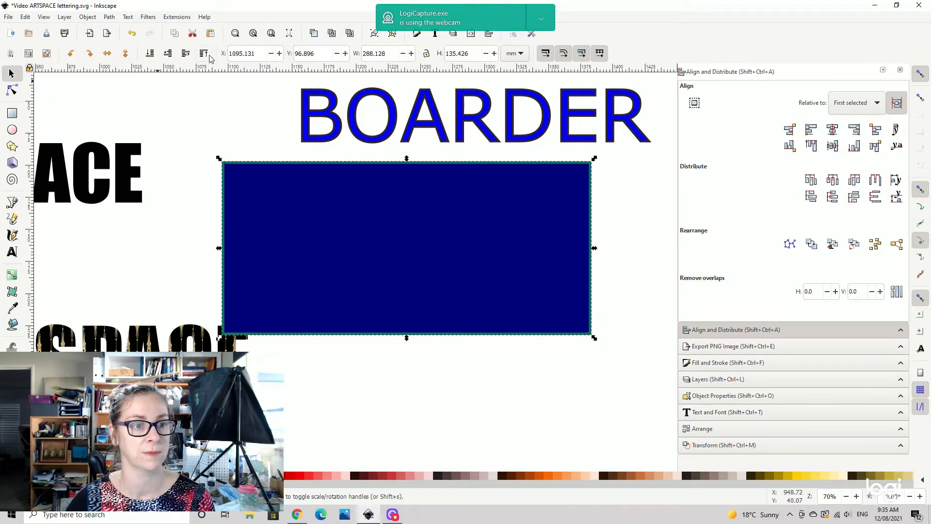
click(151, 54)
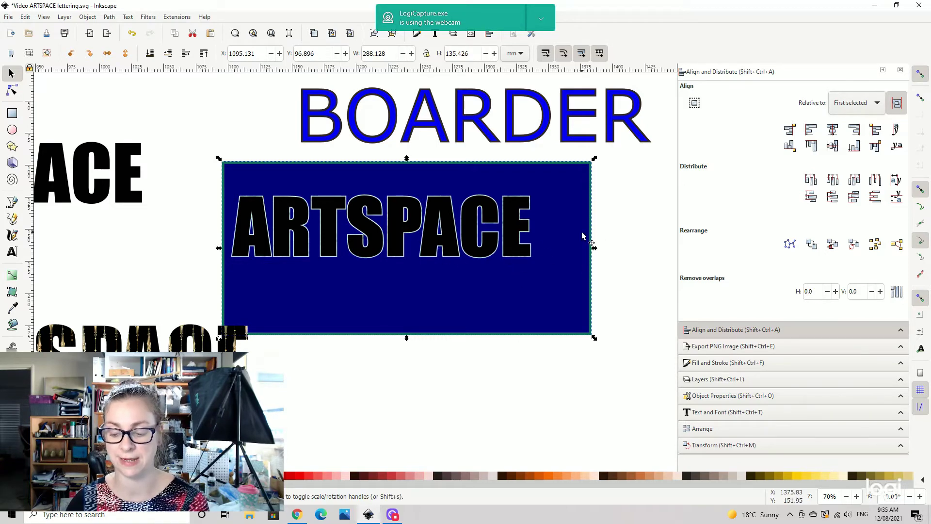
key(Delete)
Step: Apply the Stripes 1:1 stroke pattern to the camouflage-outlined ARTSPACE between the two teal and gold versions
drag(360, 187, 473, 410)
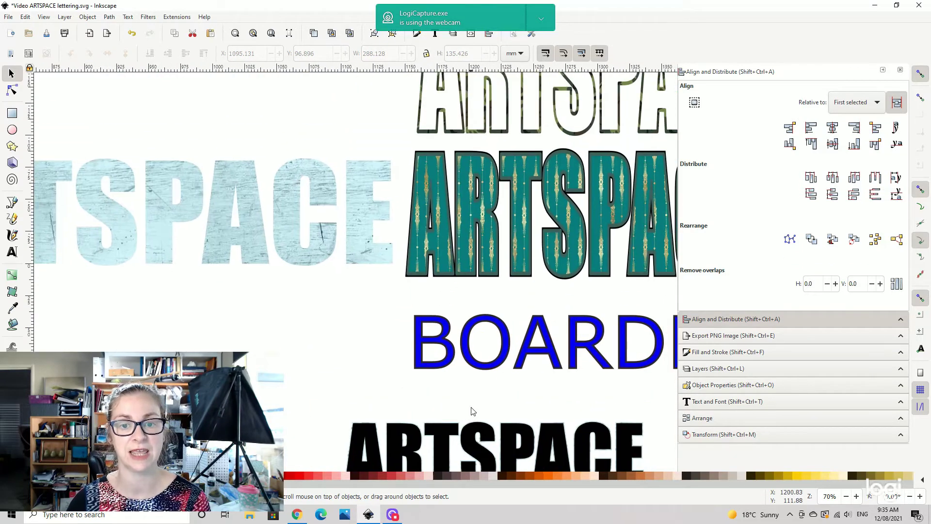
key(minus)
key(minus)
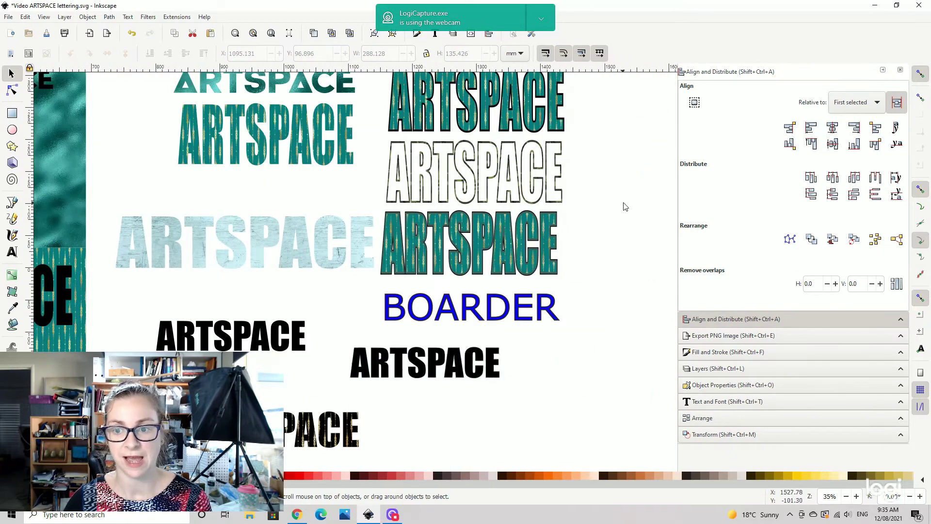
click(507, 174)
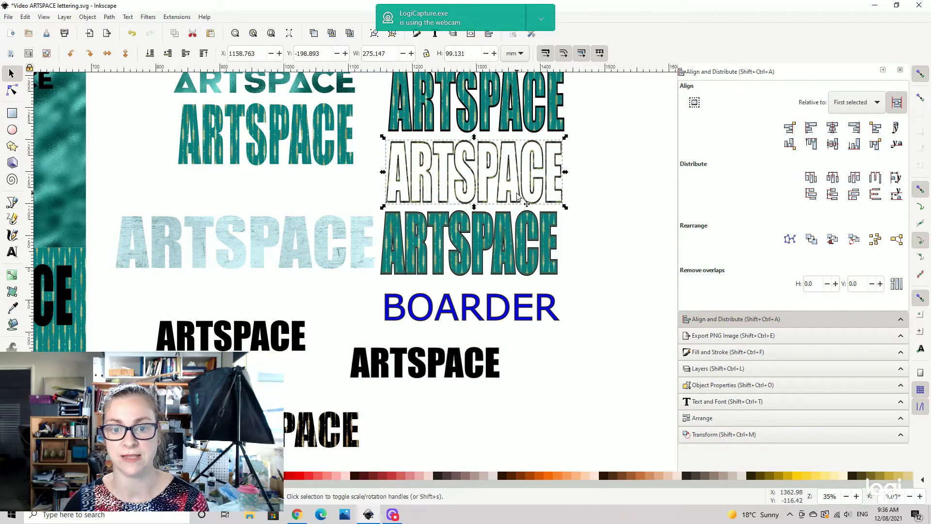
click(714, 353)
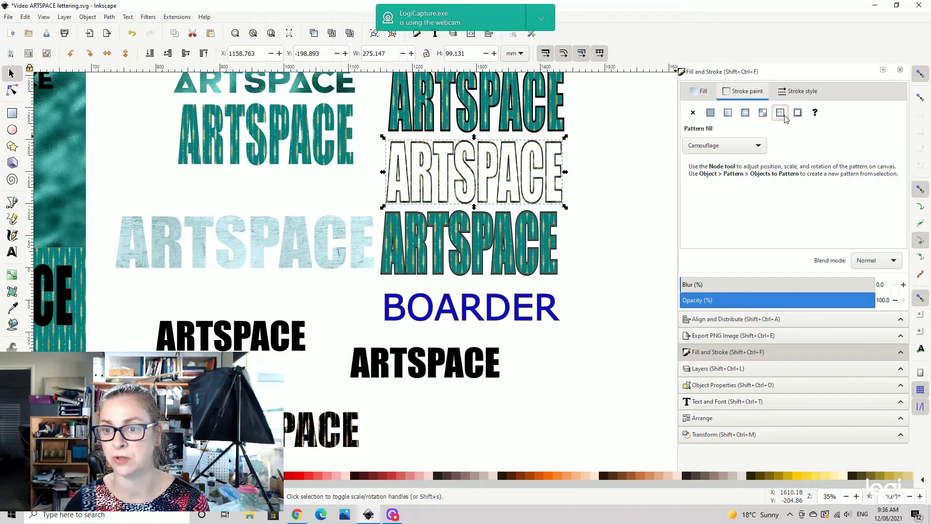
click(704, 147)
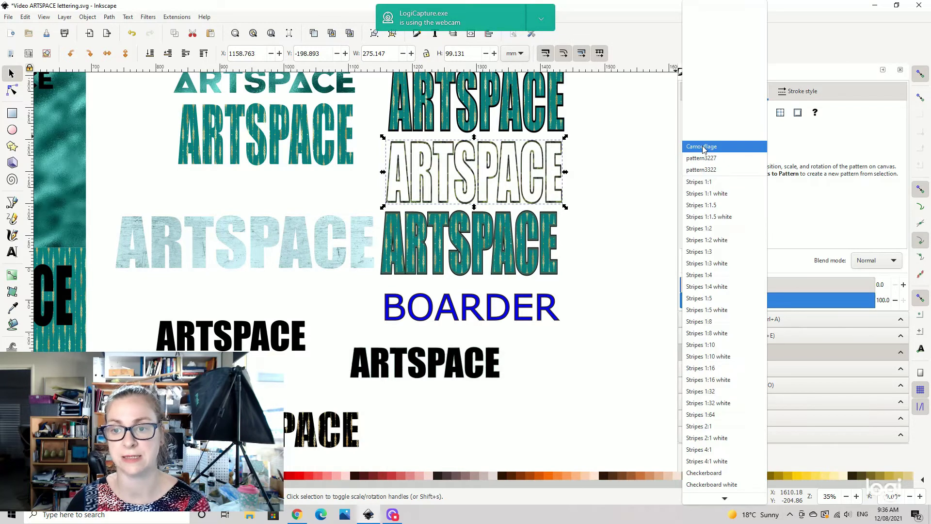
click(716, 183)
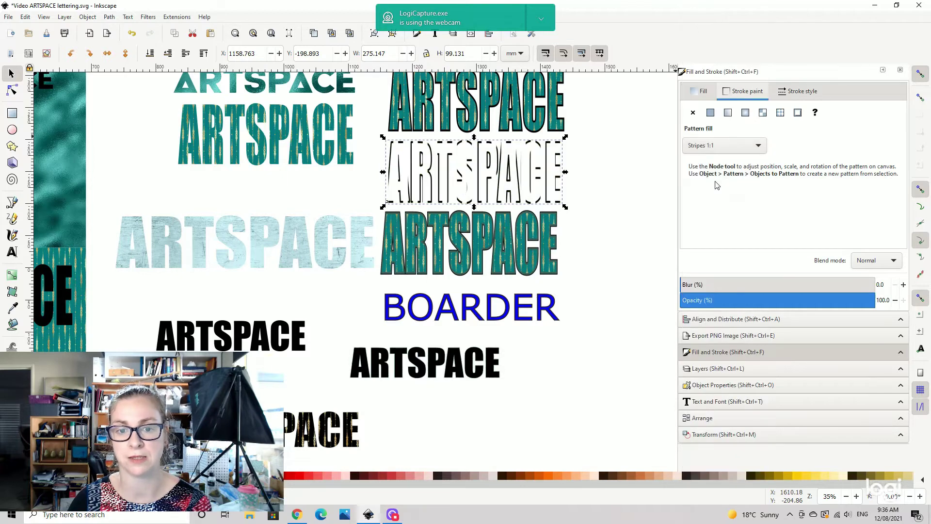
Step: Try the Checkerboard stroke pattern on the same outlined ARTSPACE text
click(716, 145)
scroll(728, 300, down, 1)
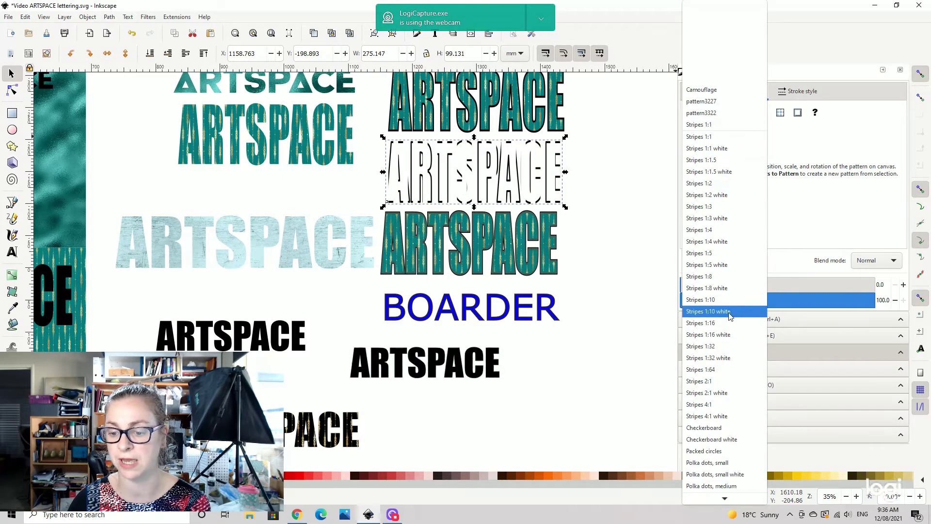
click(715, 400)
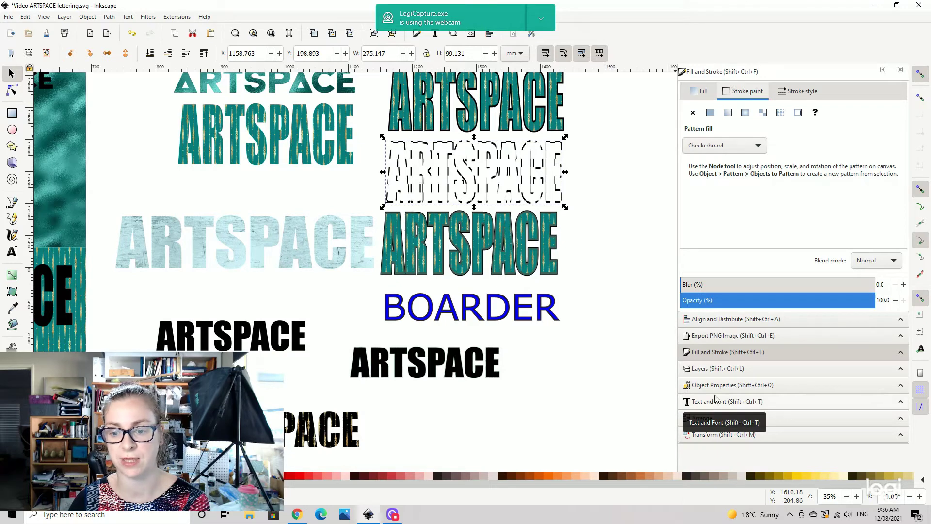
Step: Set the outlined ARTSPACE text's stroke pattern to Sand (bitmap)
click(710, 147)
scroll(708, 322, down, 1)
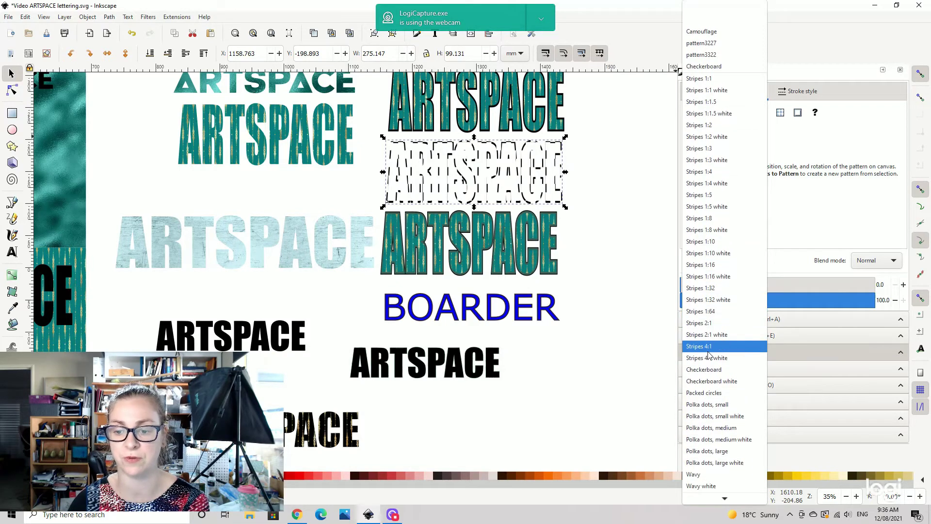
scroll(709, 358, down, 3)
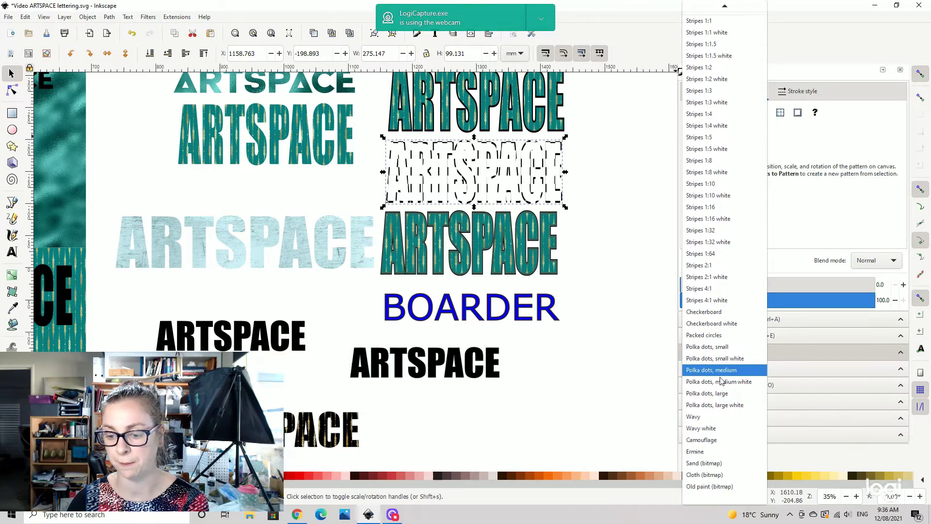
click(700, 463)
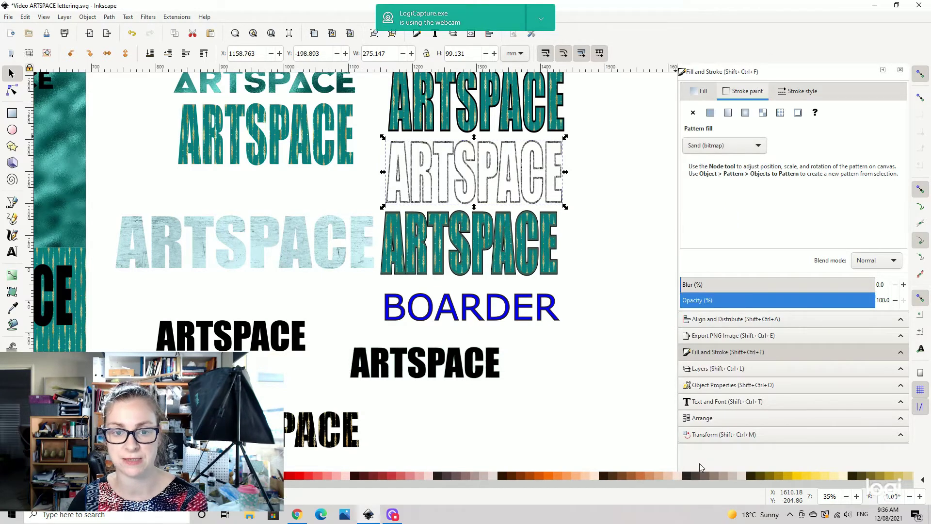
click(724, 147)
click(660, 221)
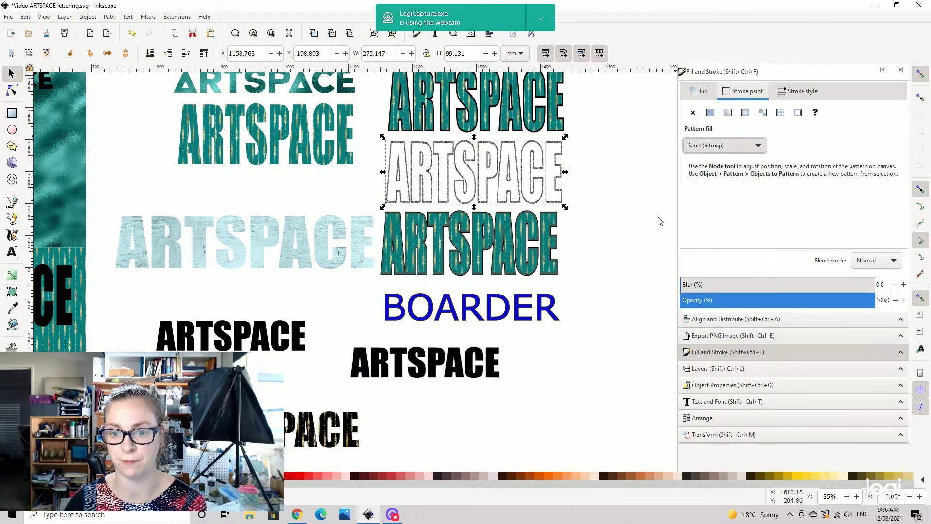
Step: Try the Cloth (bitmap) stroke pattern on the outlined ARTSPACE between the two teal and gold versions
drag(547, 170, 620, 170)
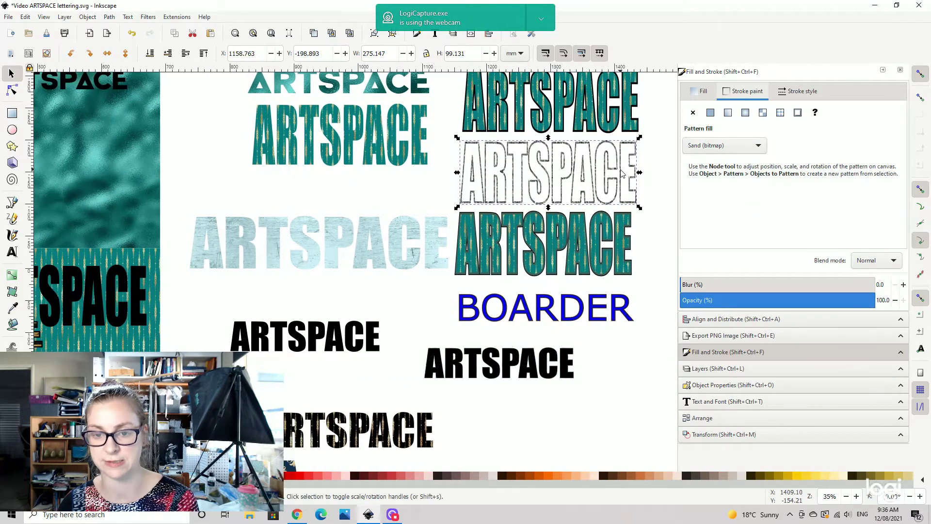
scroll(455, 213, up, 3)
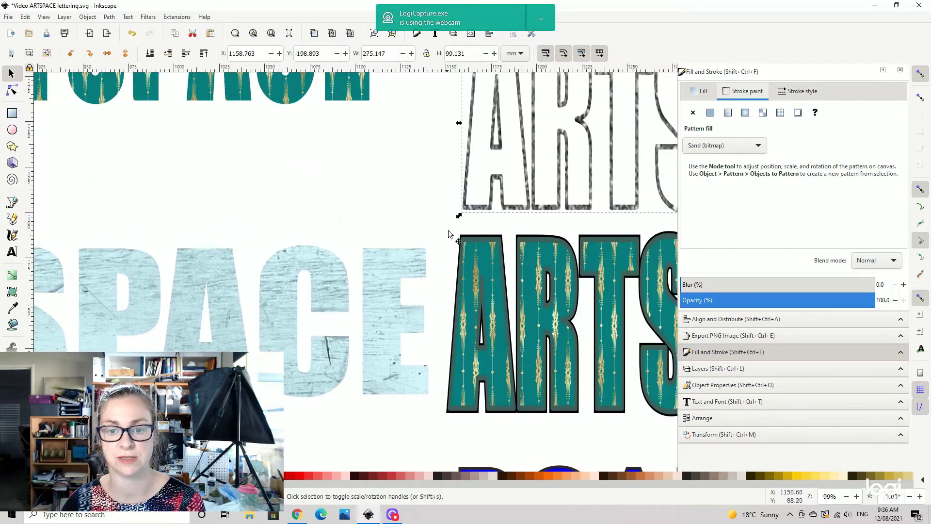
scroll(449, 235, up, 4)
scroll(450, 234, right, 12)
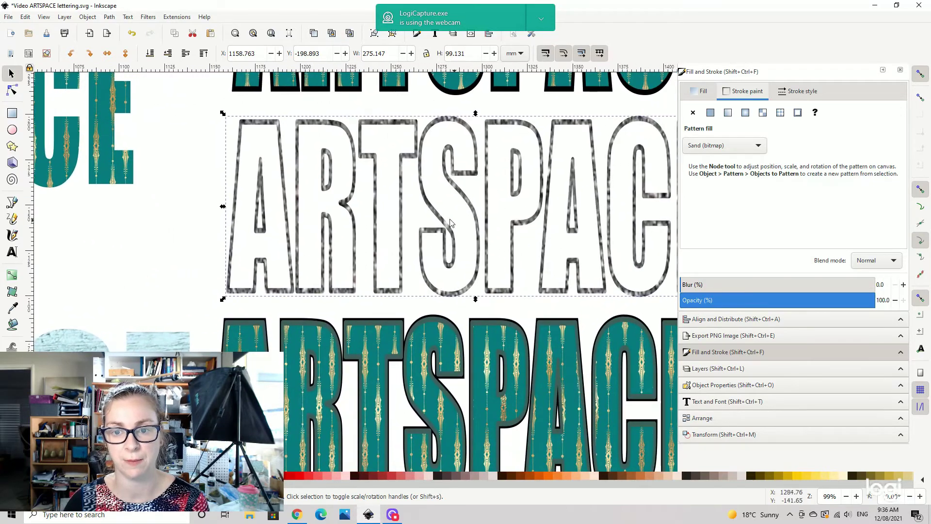
scroll(449, 223, right, 2)
click(724, 145)
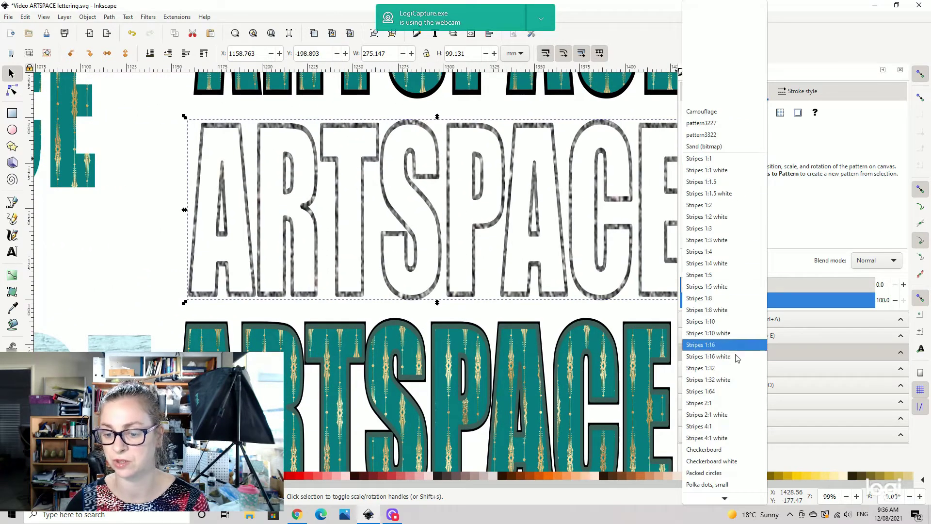
scroll(736, 358, down, 5)
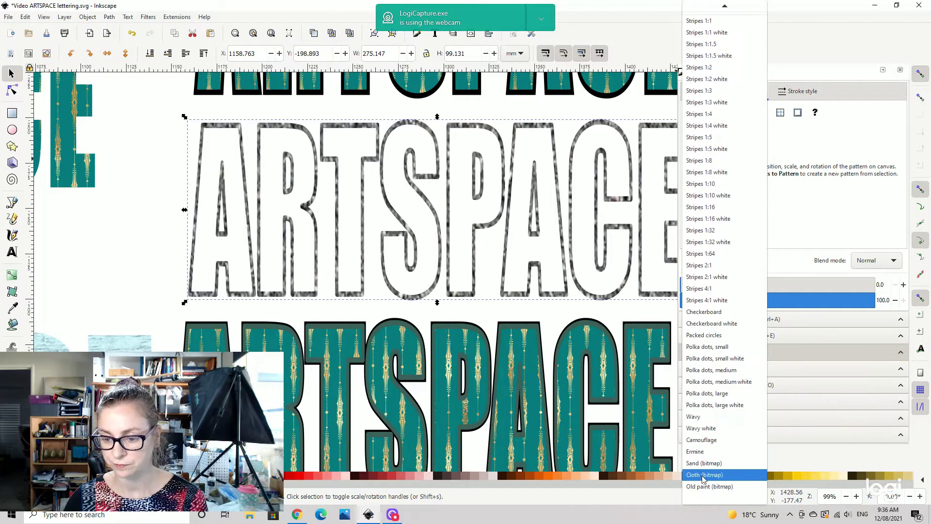
click(702, 476)
Step: Try the Old paint (bitmap) stroke pattern on the same outlined ARTSPACE text
click(717, 147)
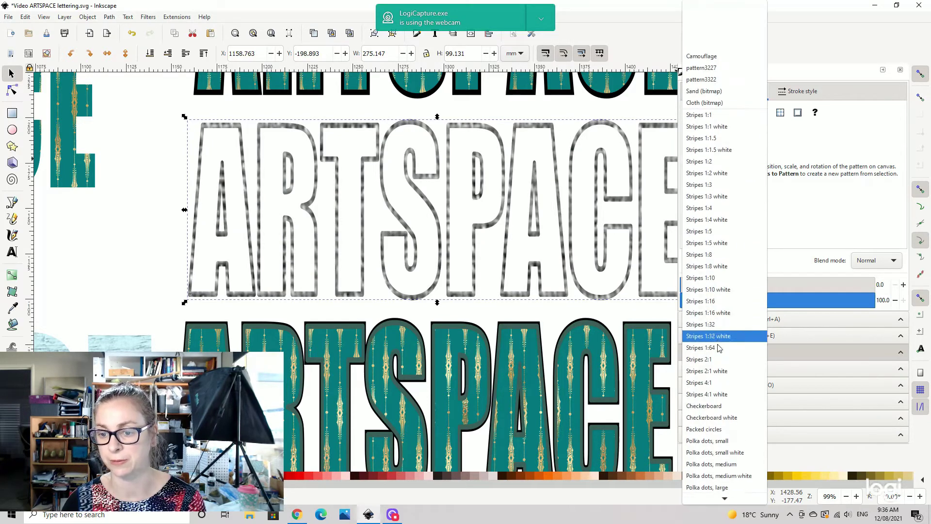
scroll(725, 460, down, 2)
click(726, 486)
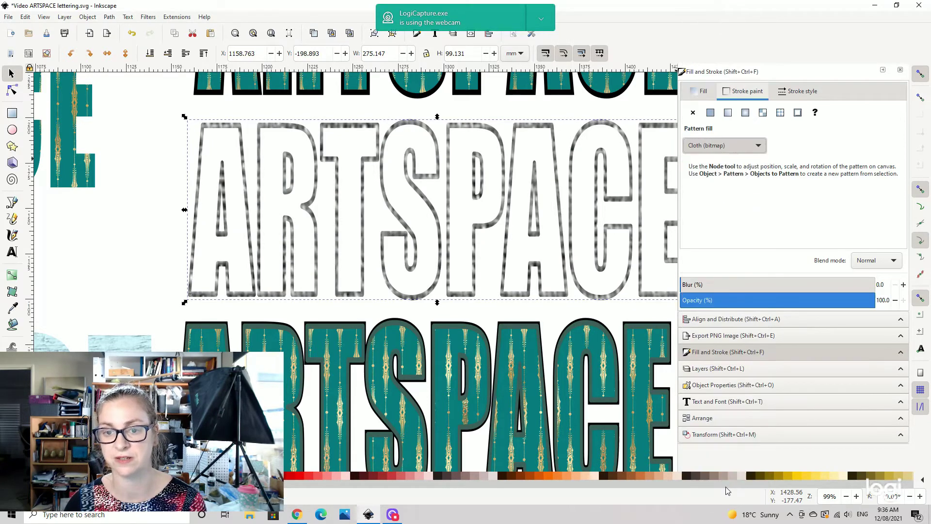
scroll(570, 175, down, 3)
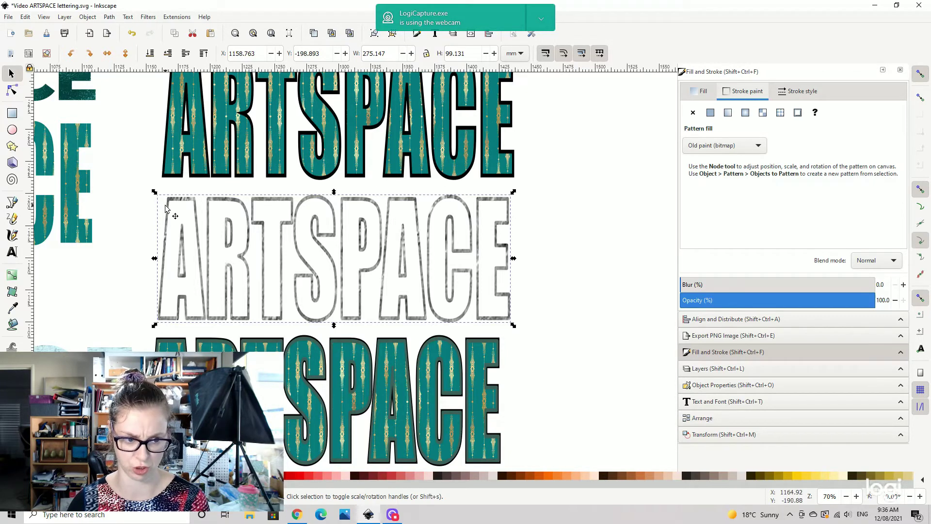
Step: Set the outlined ARTSPACE text's stroke width to 5 mm
click(801, 95)
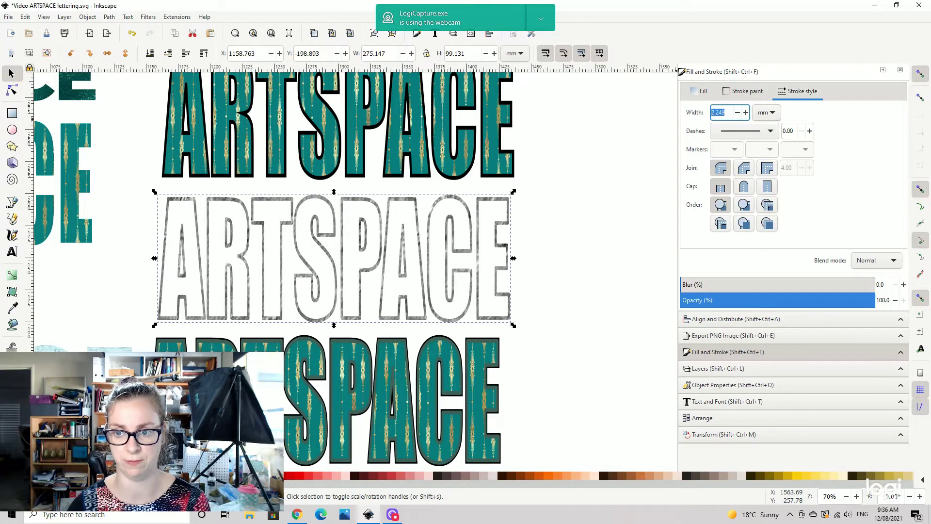
text(5)
key(Return)
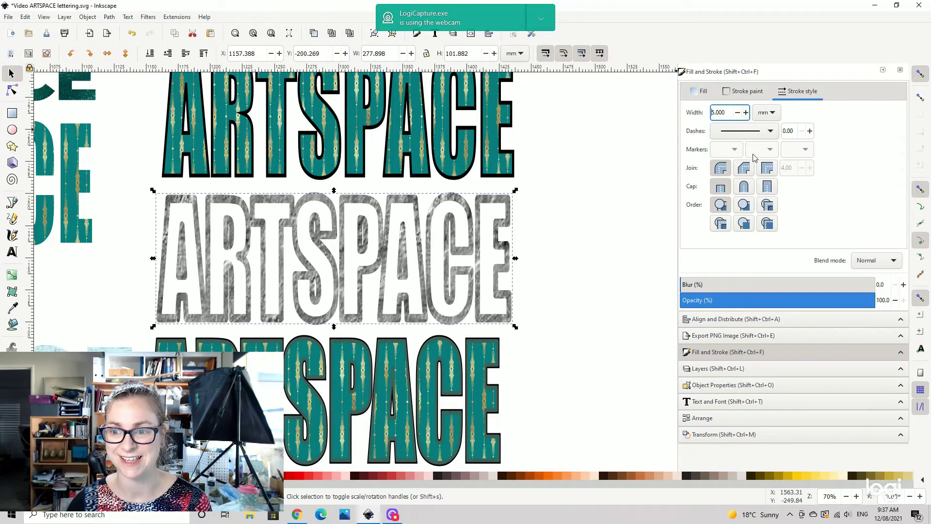
Step: Try a closely dotted line style and a longer dashed one on the outlined ARTSPACE
click(768, 130)
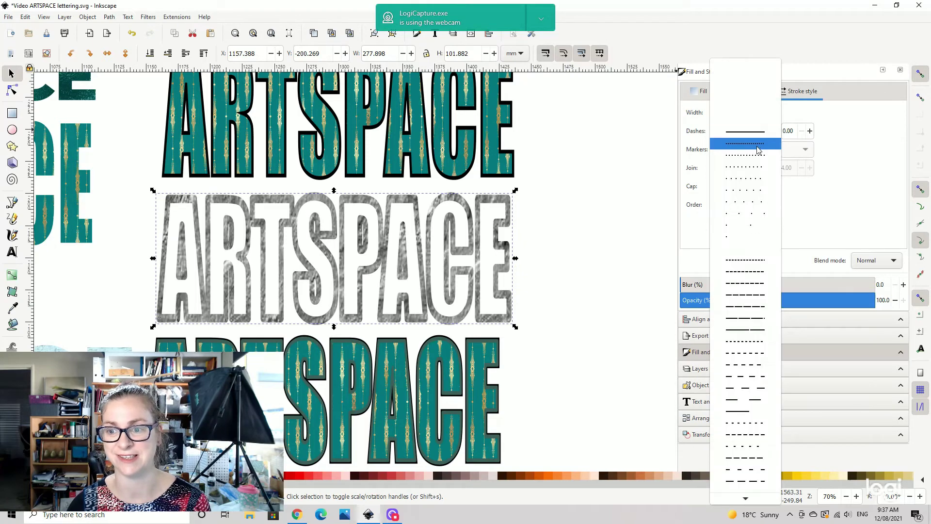
click(759, 150)
click(744, 131)
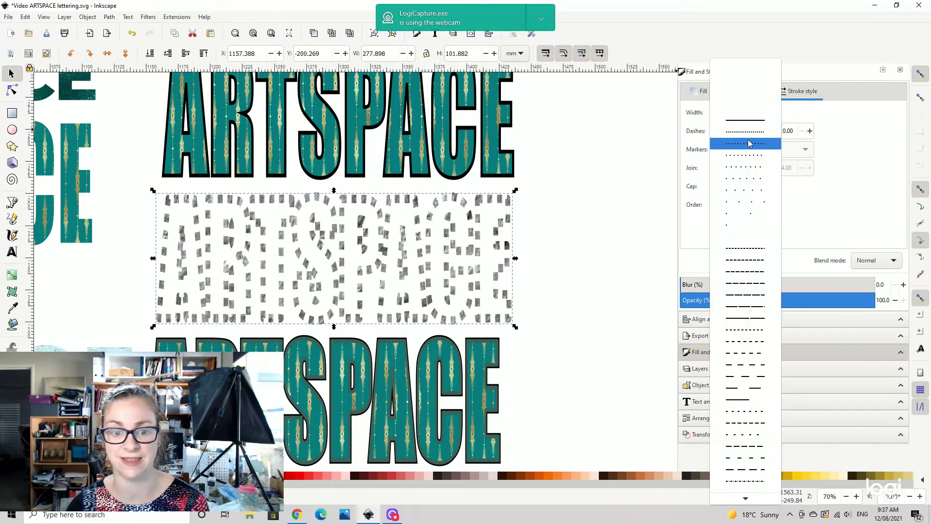
click(742, 332)
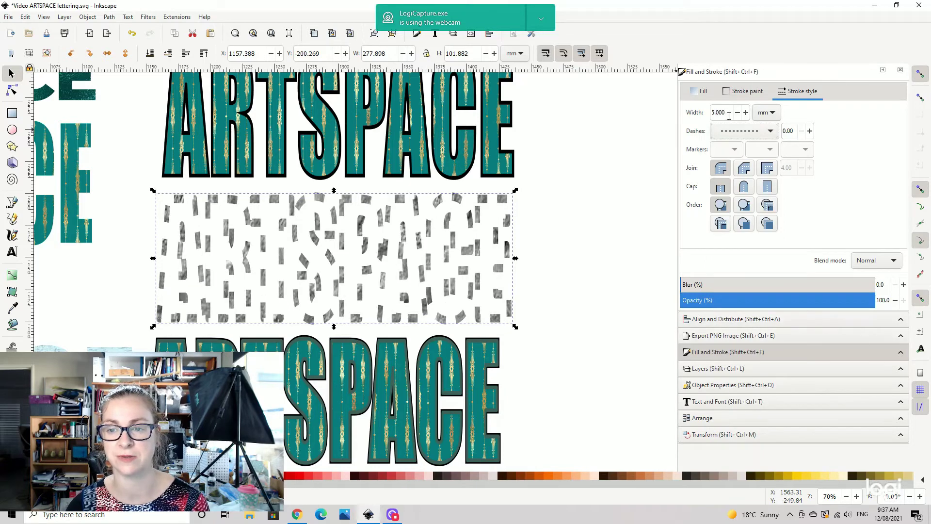
Step: Replace the outline's stroke pattern with a flat dark green colour
click(749, 93)
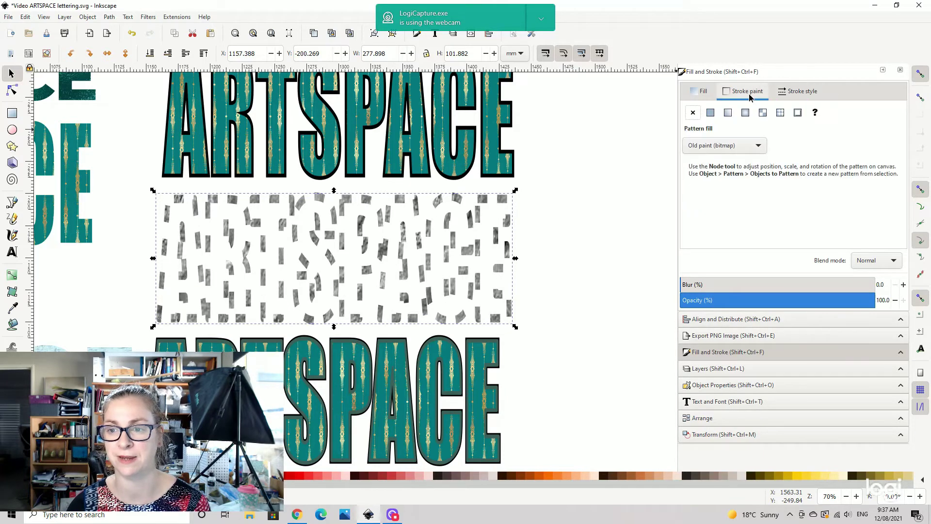
click(710, 113)
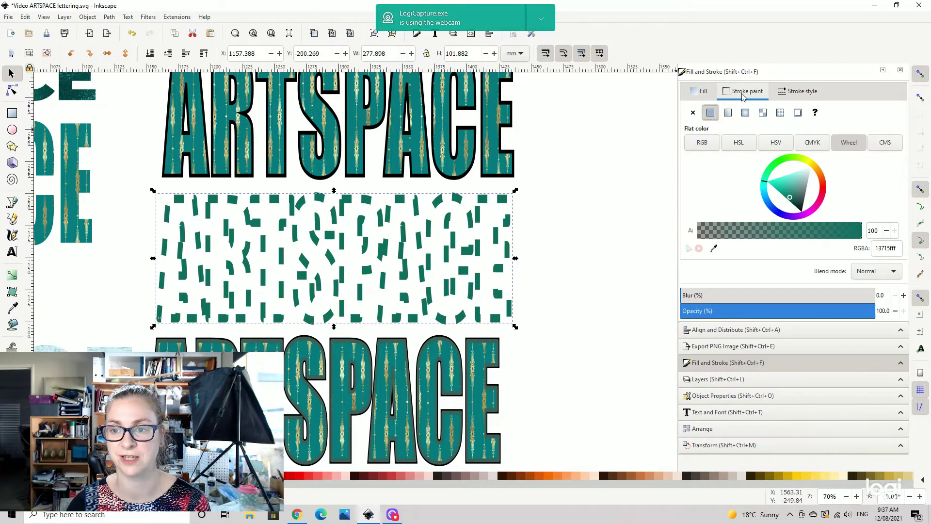
Step: Try two finer dash styles on the dark green ARTSPACE outline and return it to a continuous line
click(800, 91)
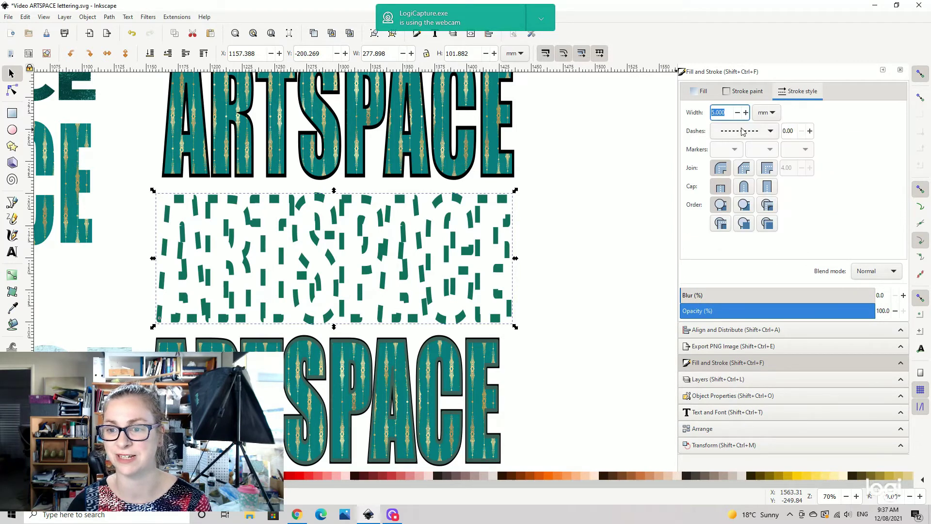
click(741, 132)
click(750, 320)
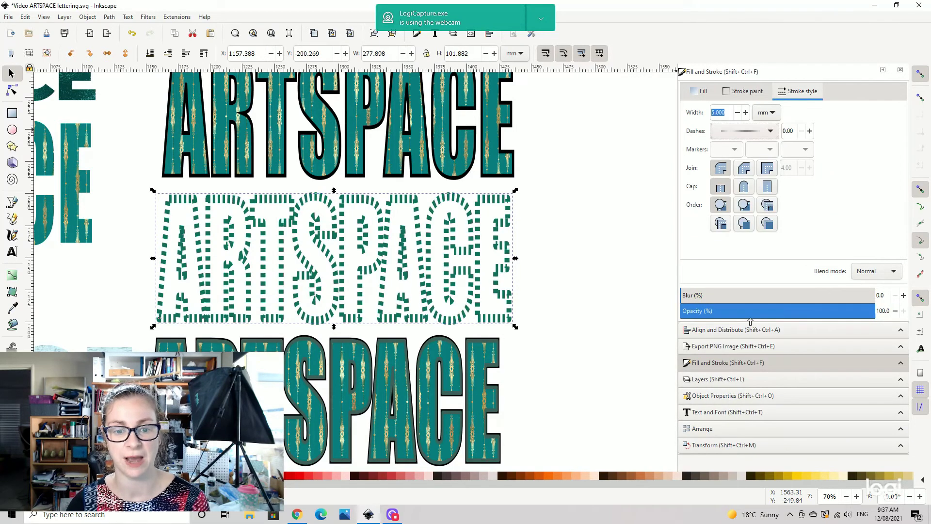
click(769, 131)
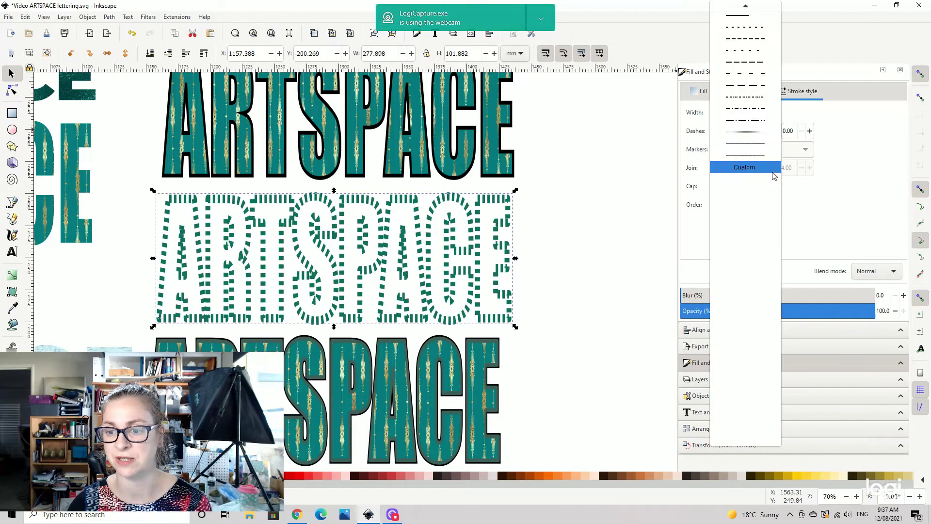
click(758, 148)
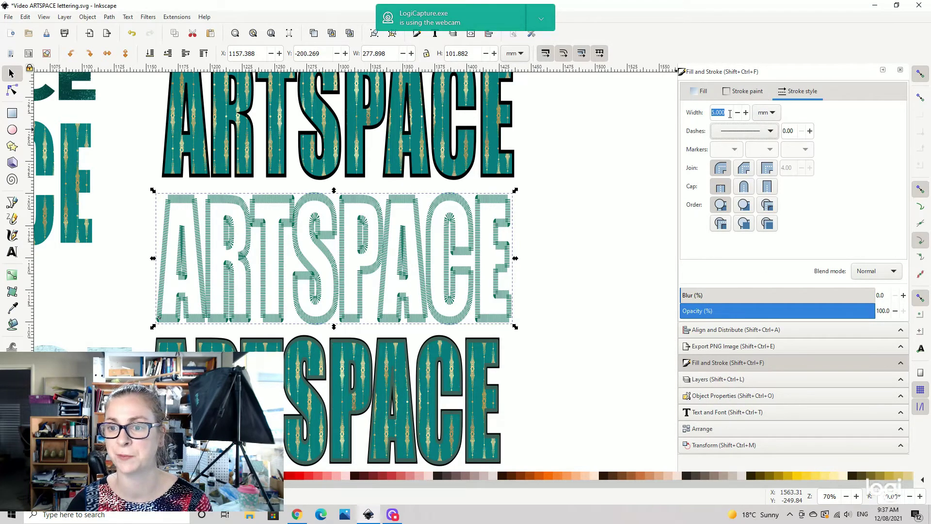
click(765, 131)
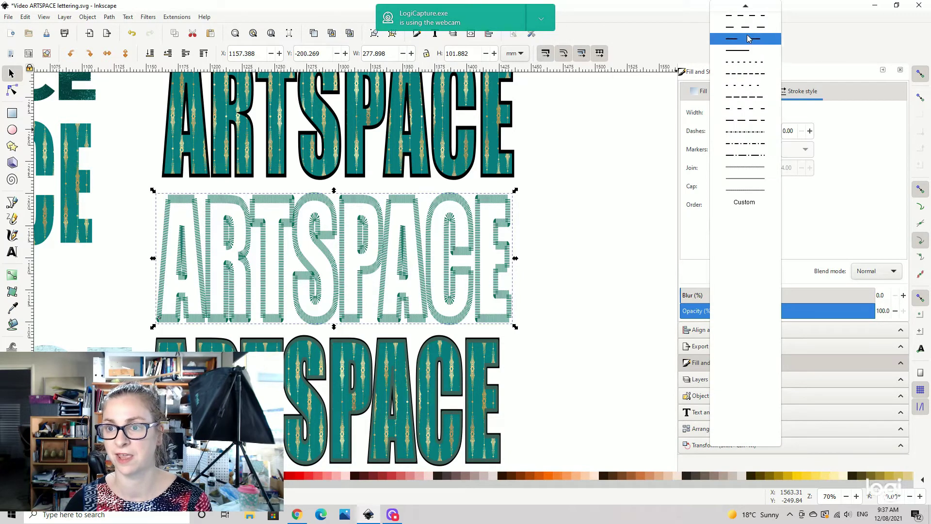
scroll(746, 131, up, 6)
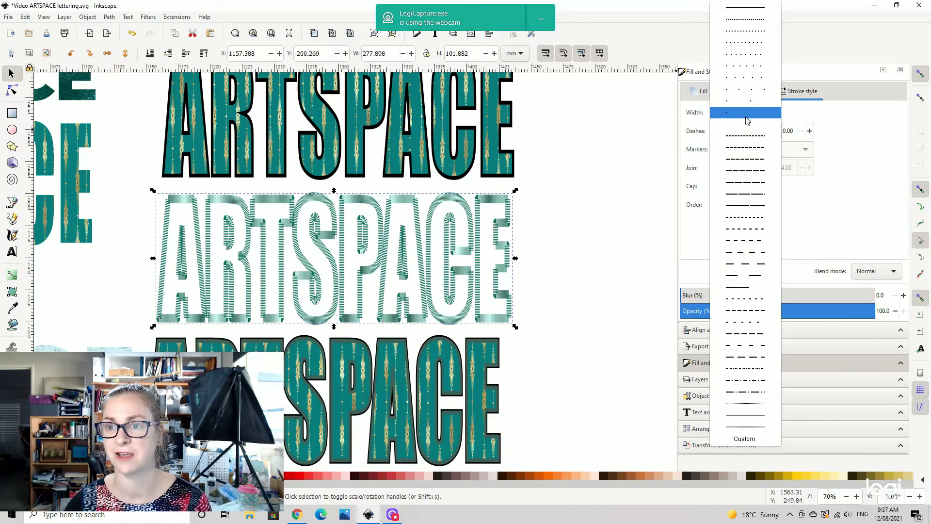
click(765, 9)
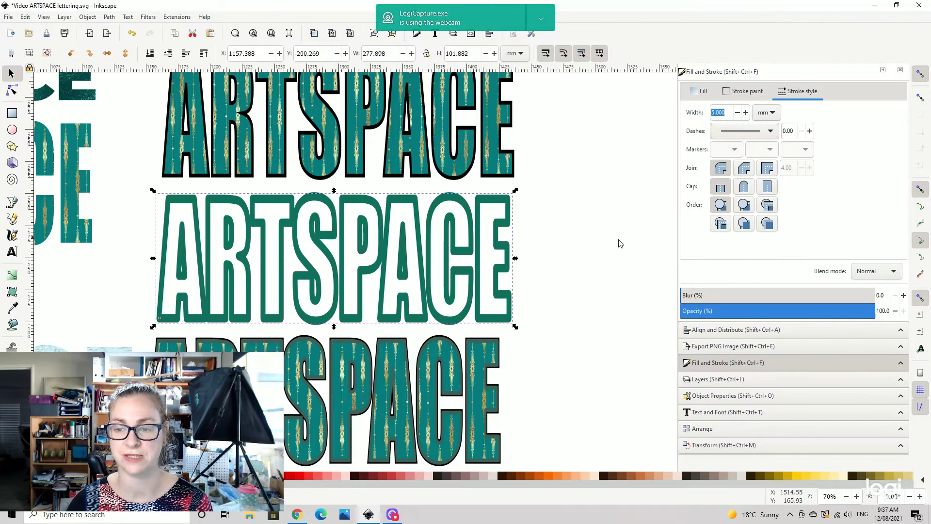
Step: Give the green ARTSPACE outline a round cap and compare the corner joins, ending with the miter join
click(724, 188)
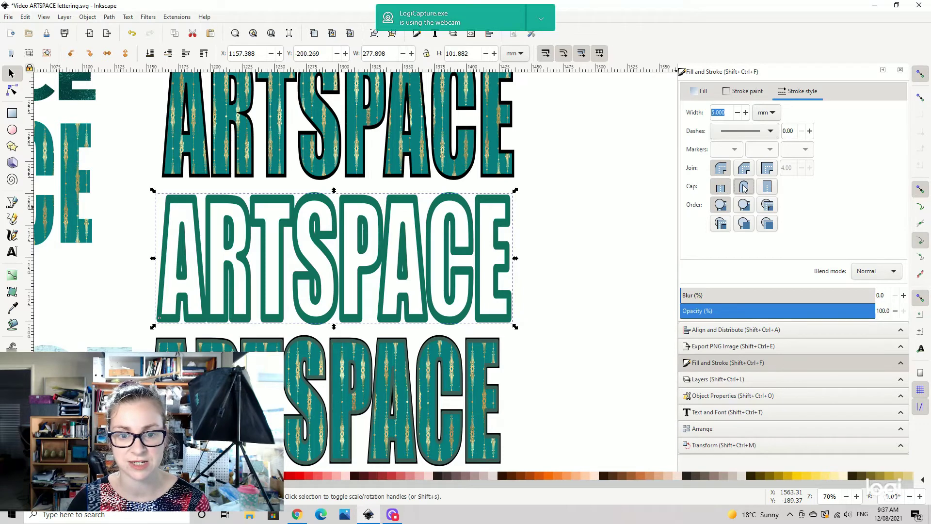
click(743, 167)
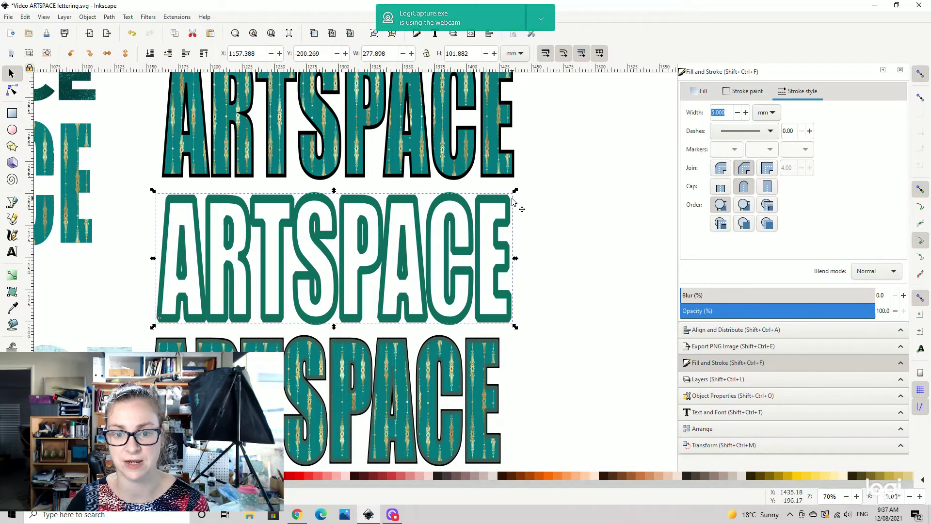
click(771, 170)
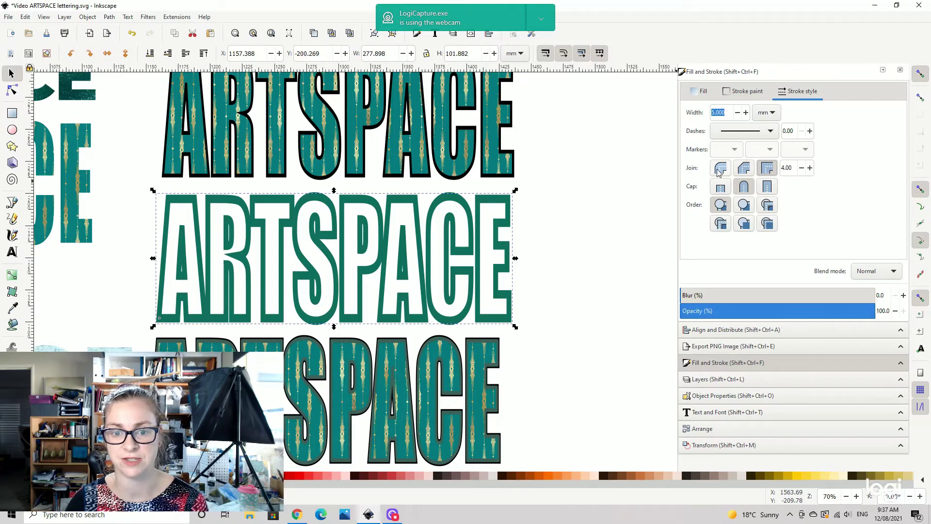
click(719, 171)
click(744, 171)
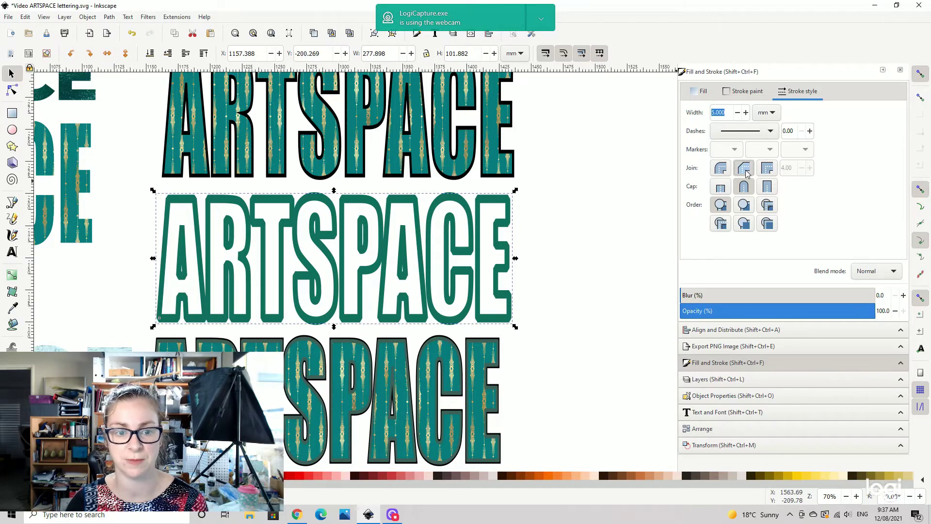
click(769, 170)
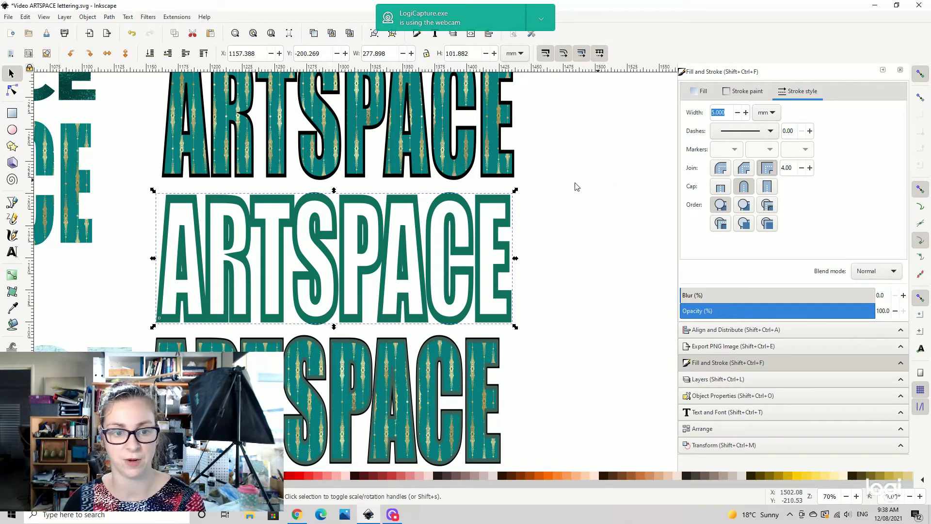
Step: Examine the pattern-filled lettering, the butterfly design and the column of outlined ARTSPACE versions across the canvas
key(minus)
key(minus)
drag(173, 213, 408, 264)
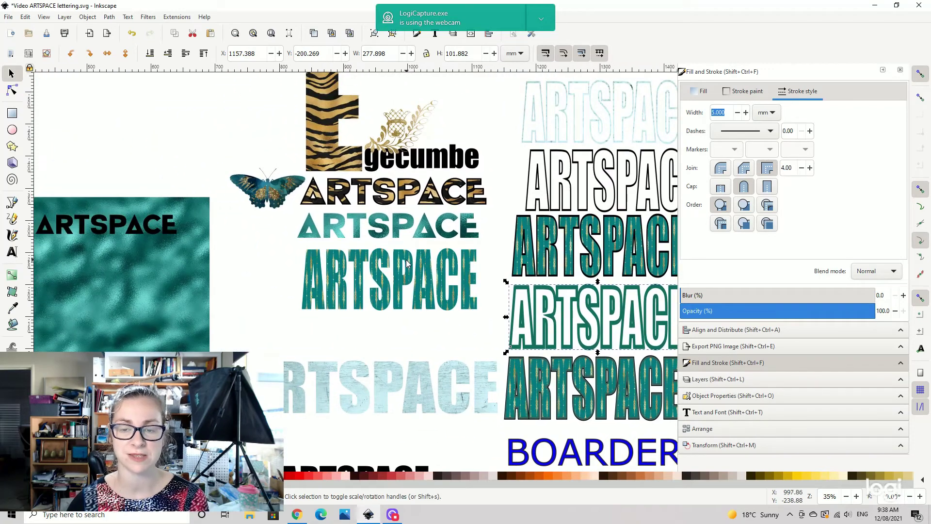
drag(435, 304, 314, 260)
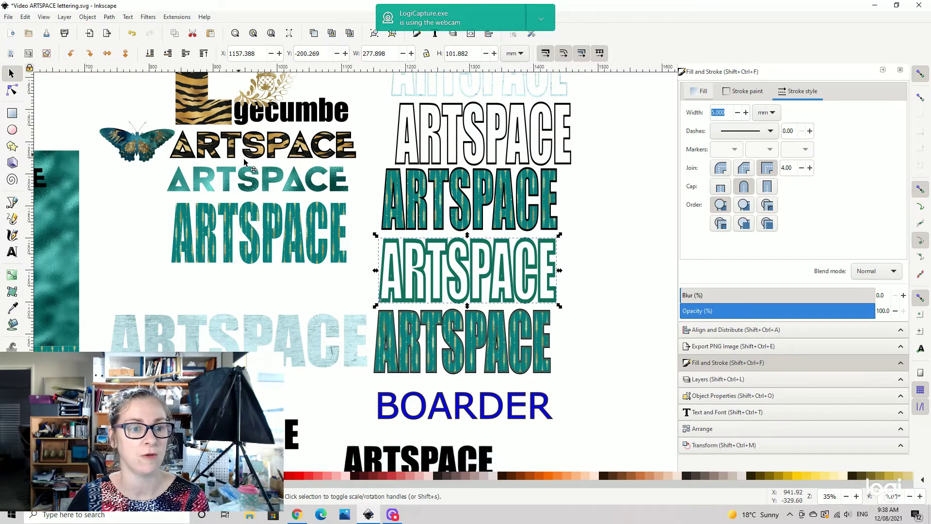
scroll(245, 163, up, 3)
scroll(245, 162, left, 3)
scroll(247, 119, up, 4)
scroll(248, 119, left, 2)
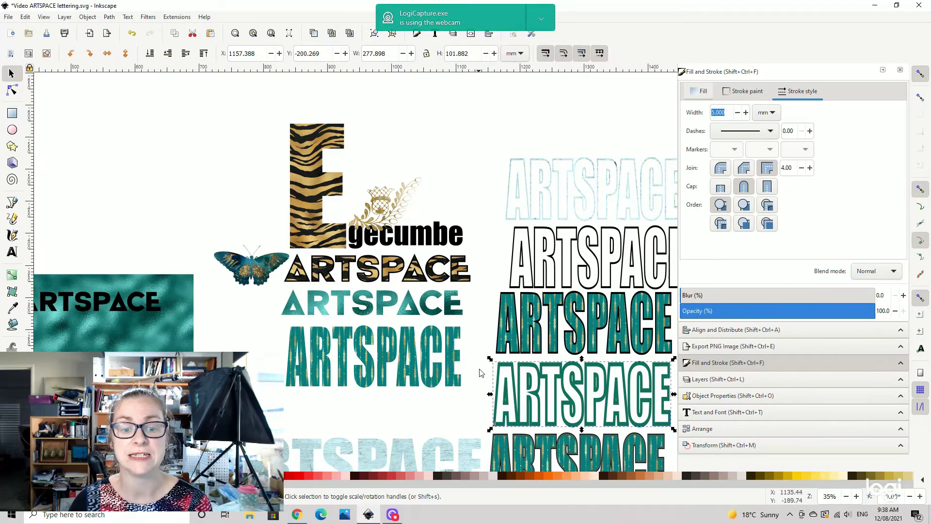
scroll(406, 257, down, 3)
scroll(406, 257, right, 4)
Step: Preview the Anabella font for the teal and gold ARTSPACE that has no outline
click(323, 267)
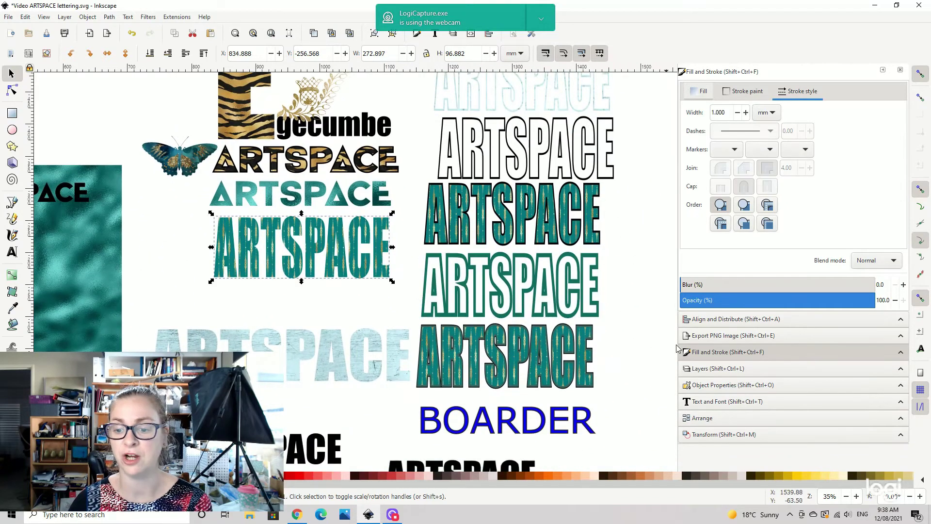
click(717, 405)
click(703, 196)
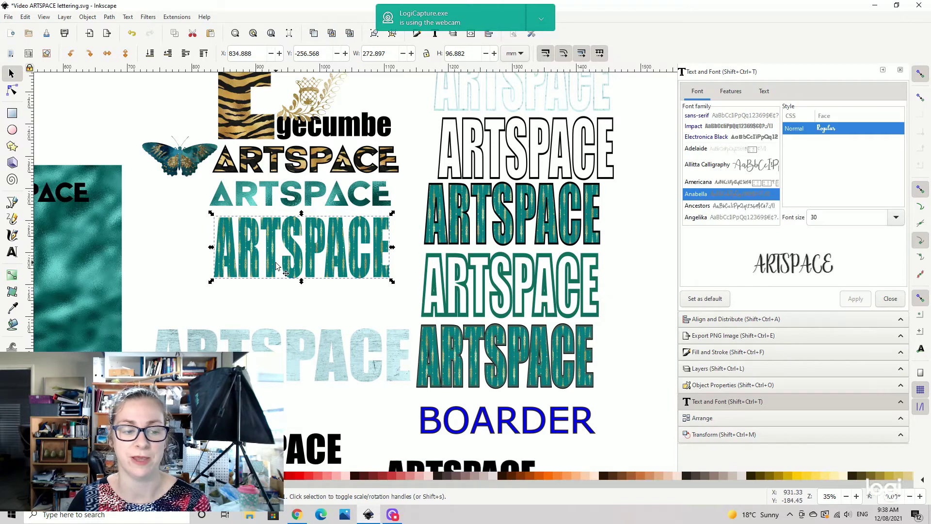
scroll(289, 270, down, 3)
scroll(404, 268, left, 1)
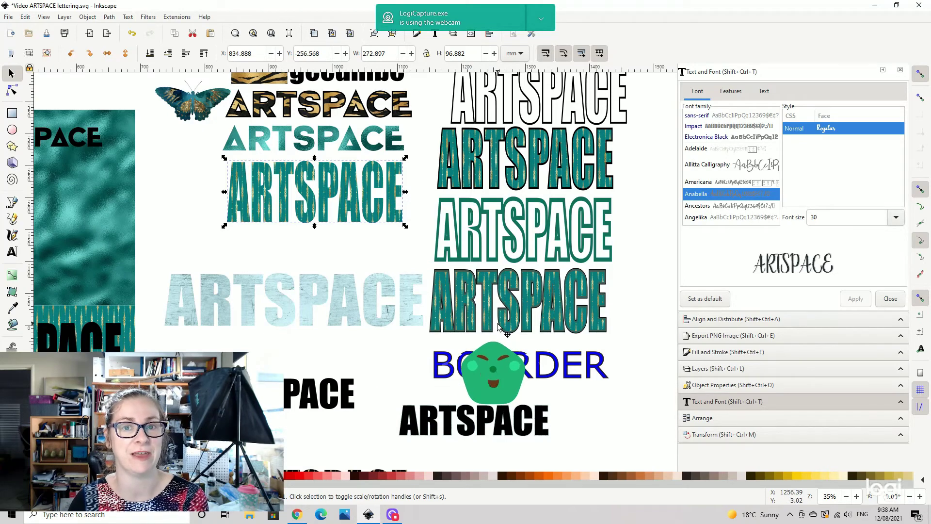
scroll(513, 319, down, 5)
scroll(513, 319, right, 3)
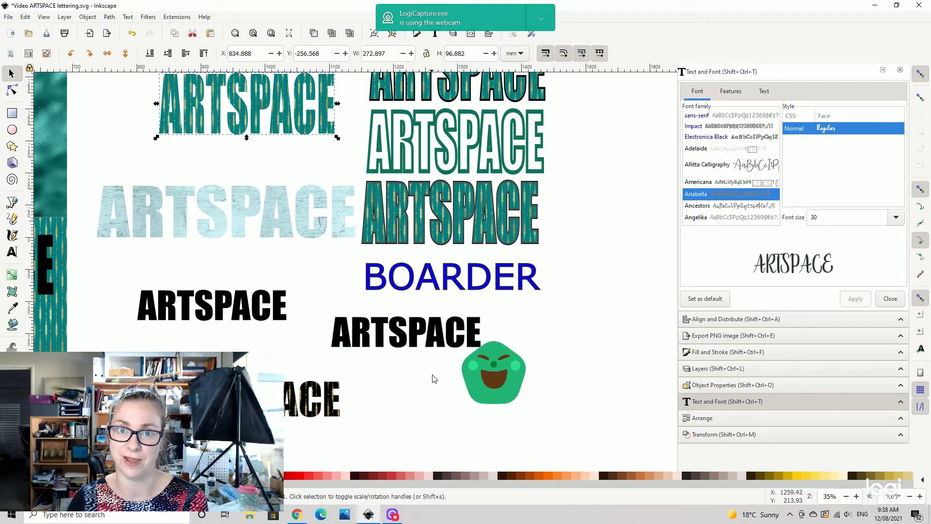
drag(137, 255, 497, 298)
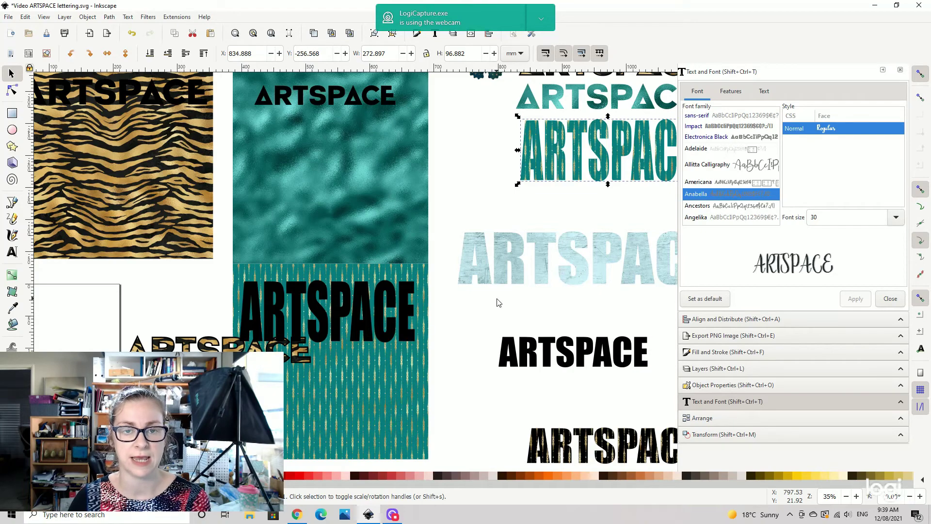
Step: Import the creepy halloween_0014_15 diamond paper from the C Vintage Creepy Halloween Digital Paper folder
drag(580, 305, 384, 152)
drag(544, 291, 463, 110)
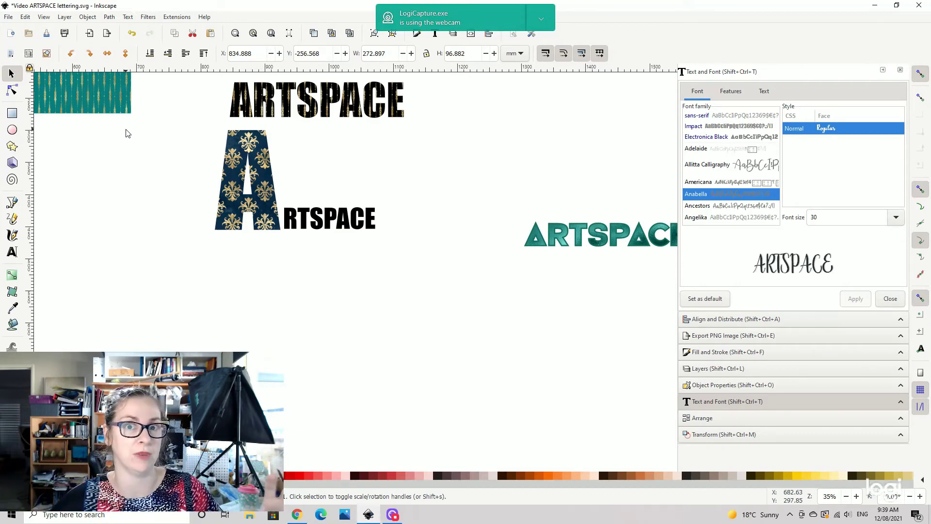
click(6, 17)
click(28, 135)
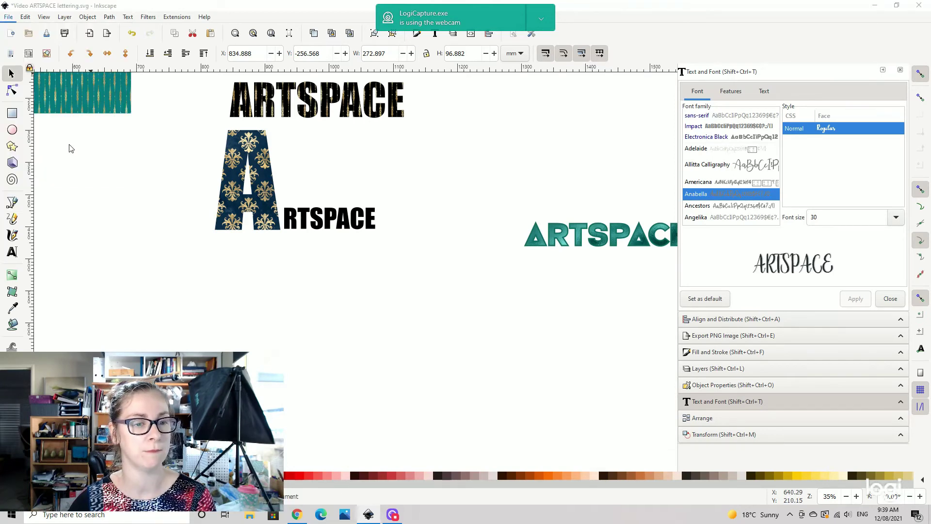
click(201, 67)
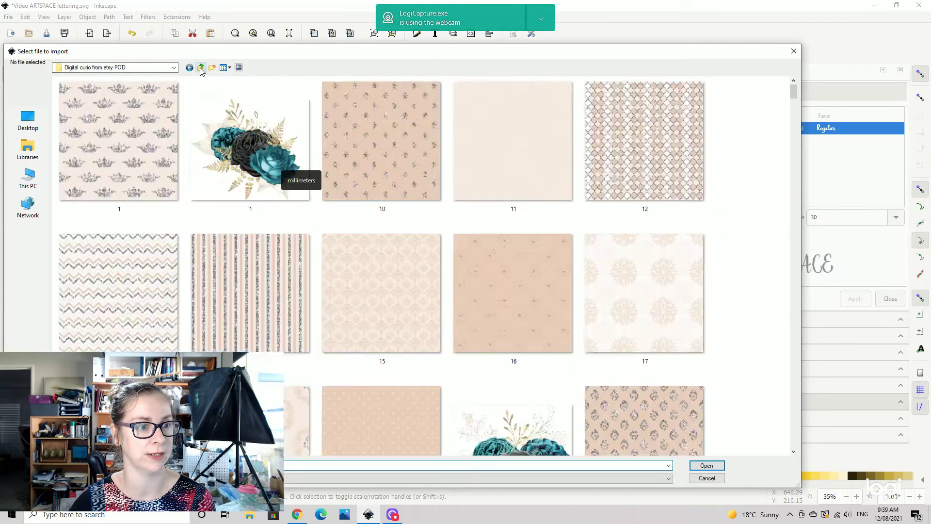
double_click(147, 143)
click(79, 176)
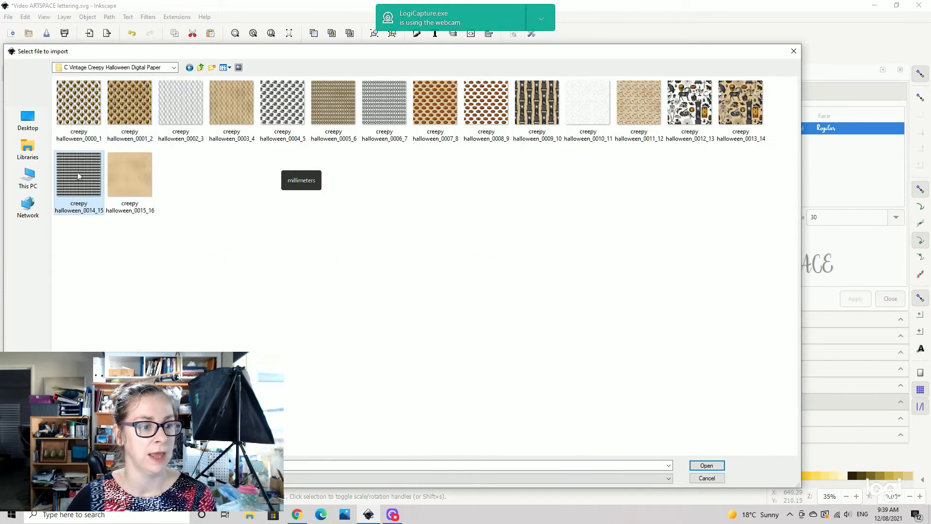
click(706, 466)
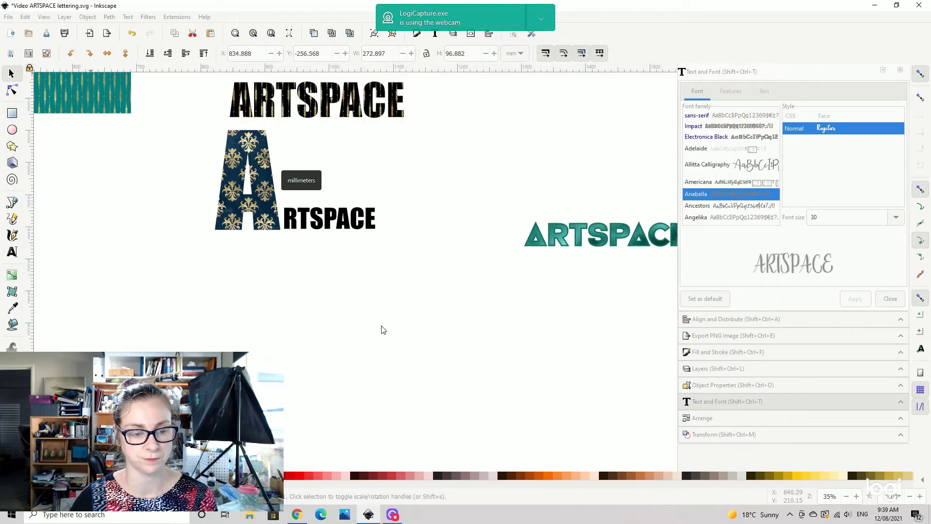
drag(376, 351, 283, 273)
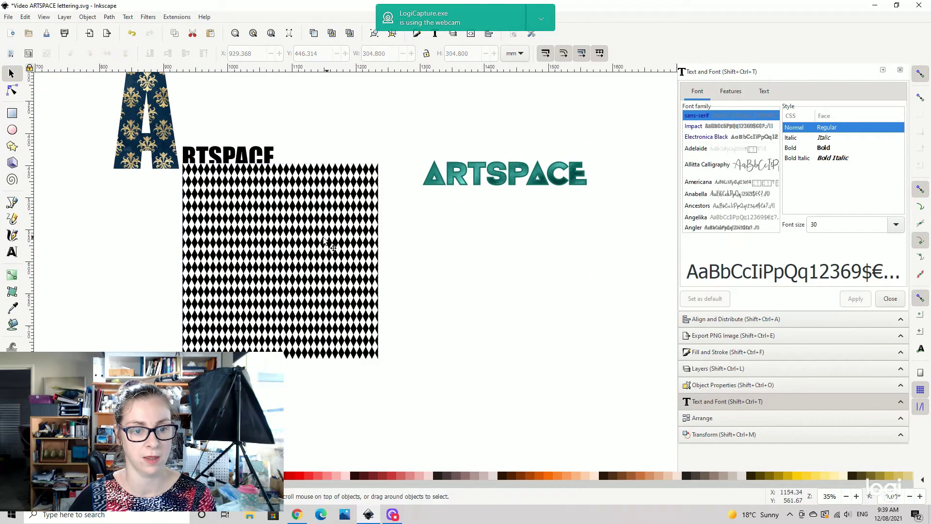
Step: Move the black and white diamond paper below the lettering and enlarge it proportionally to about 541 mm square
drag(323, 244, 290, 295)
drag(426, 314, 536, 195)
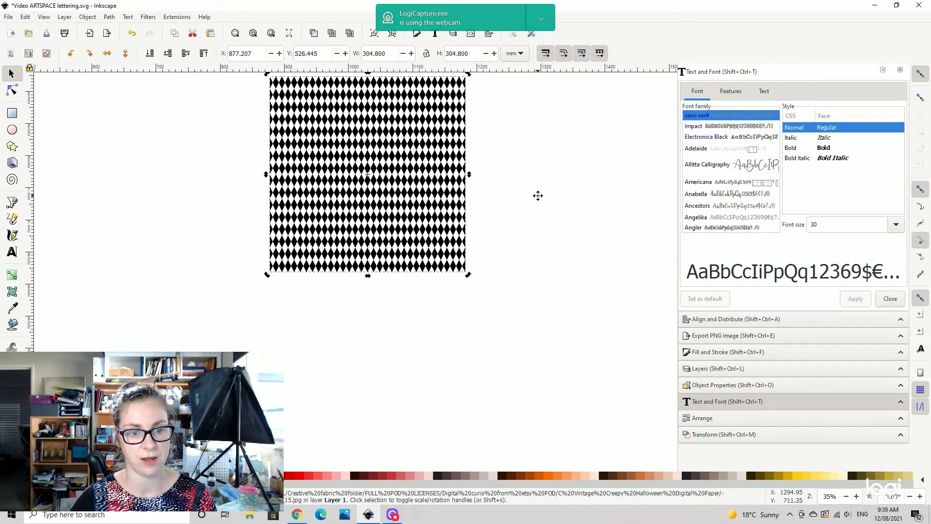
drag(468, 274, 673, 434)
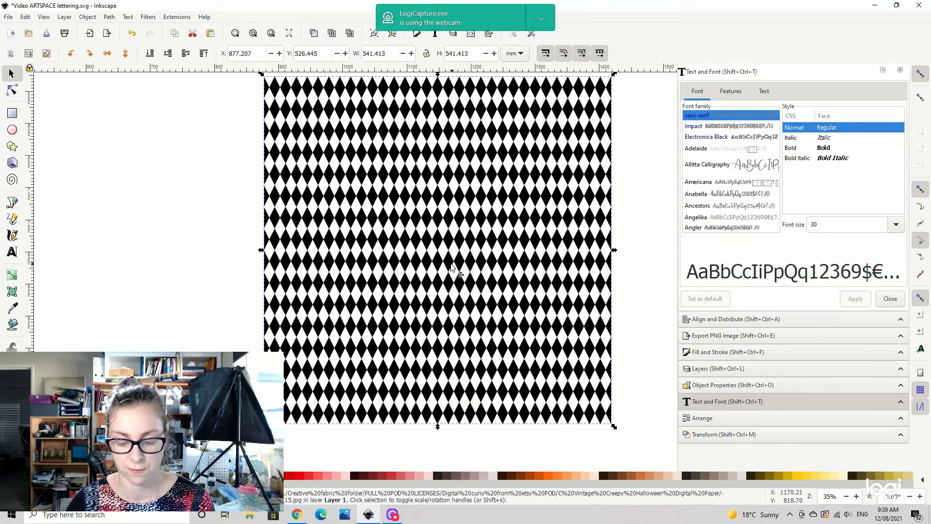
Step: Examine the edges of the diamonds in the enlarged paper image at close range
ctrl+scroll(451, 268, up, 6)
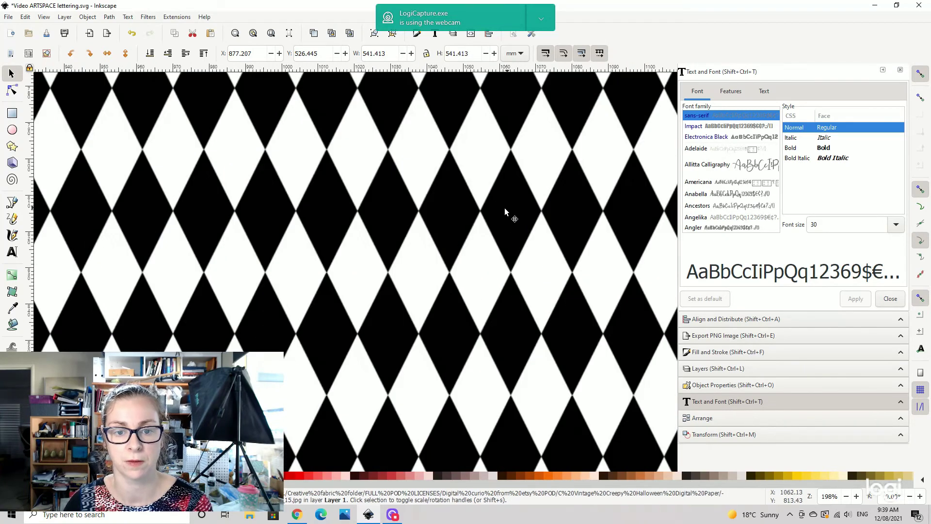
ctrl+scroll(394, 100, up, 2)
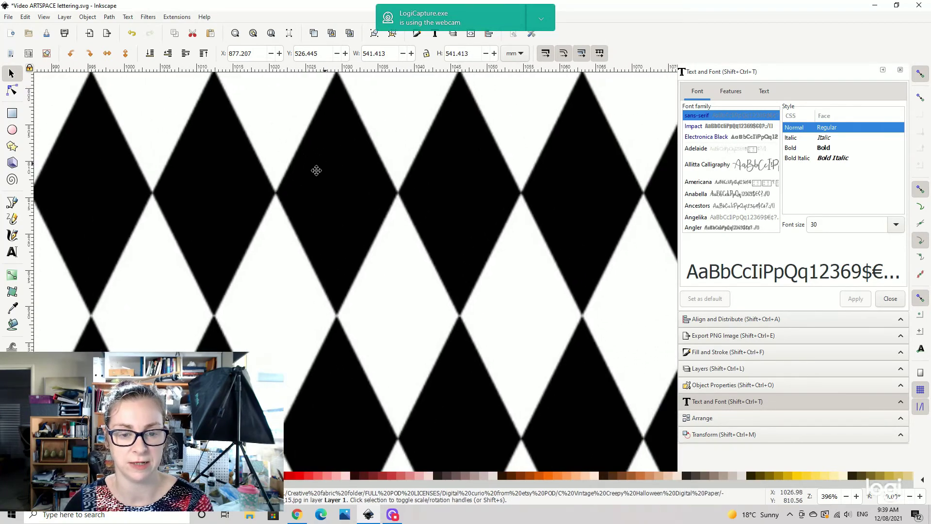
key(plus)
key(plus)
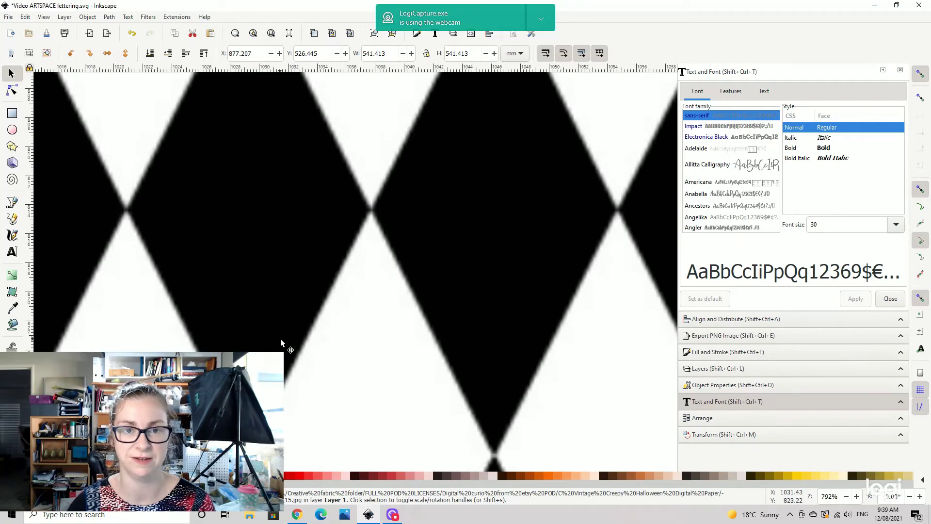
key(minus)
key(minus)
key(minus)
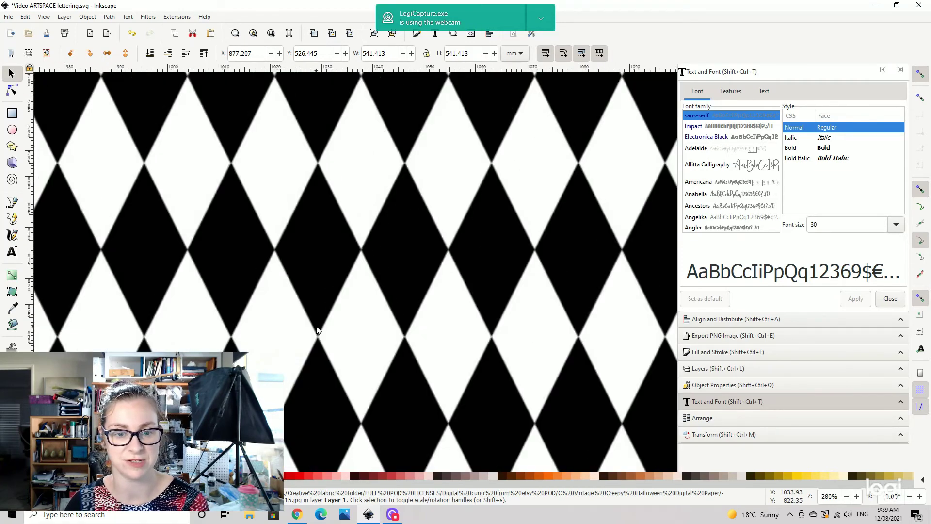
key(minus)
key(minus)
key(minus)
key(minus)
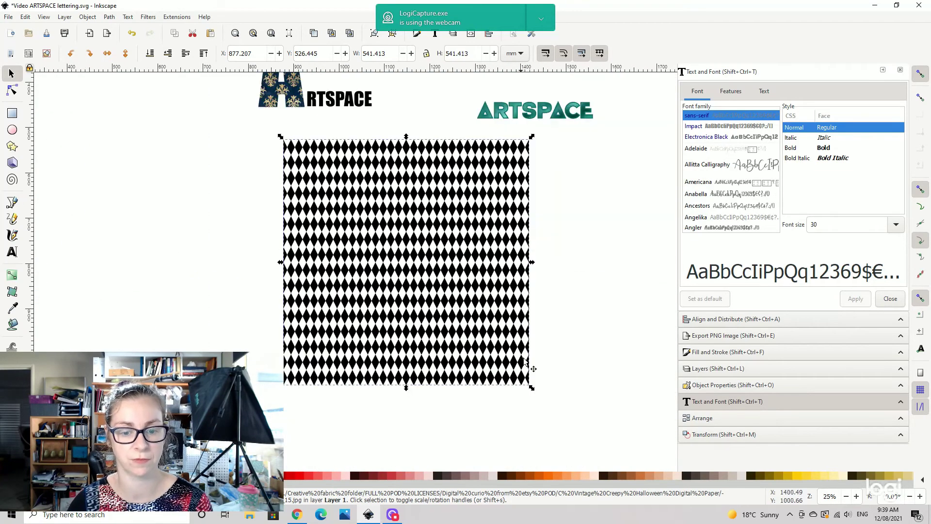
Step: Reduce the diamond paper to about 350 mm square and trace it in a single scan with brightness cutoff at threshold 0.450
drag(531, 386, 445, 317)
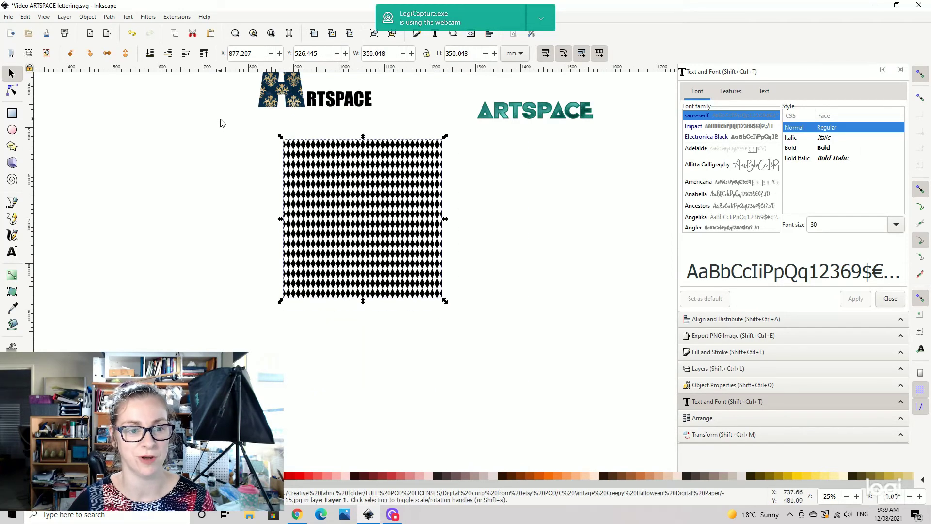
click(92, 18)
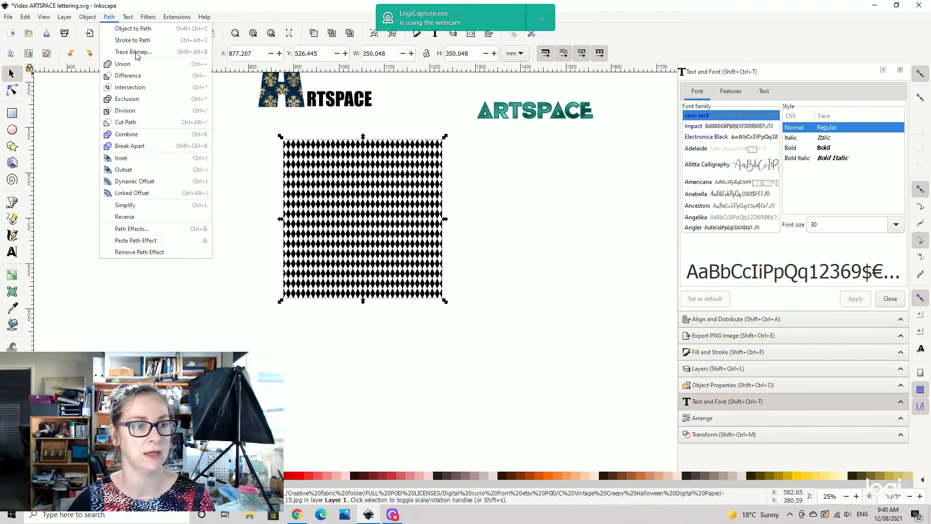
click(135, 53)
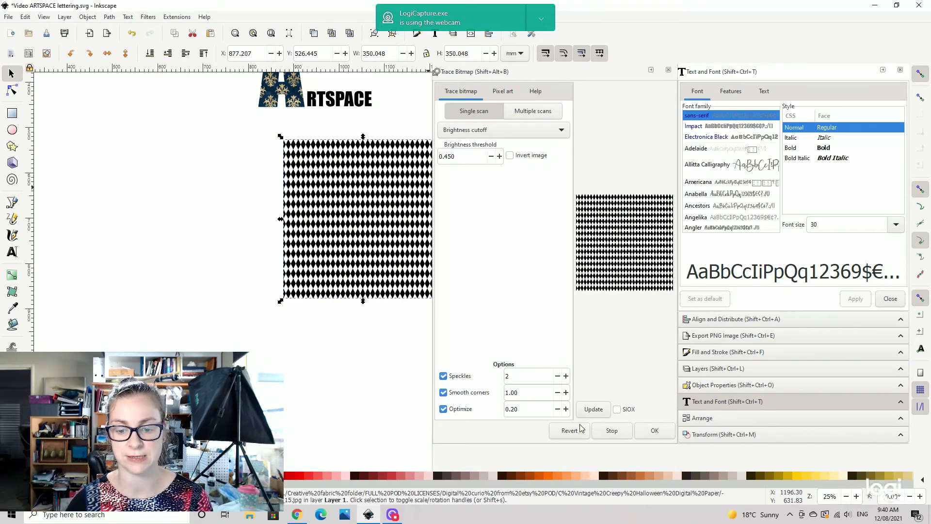
click(497, 130)
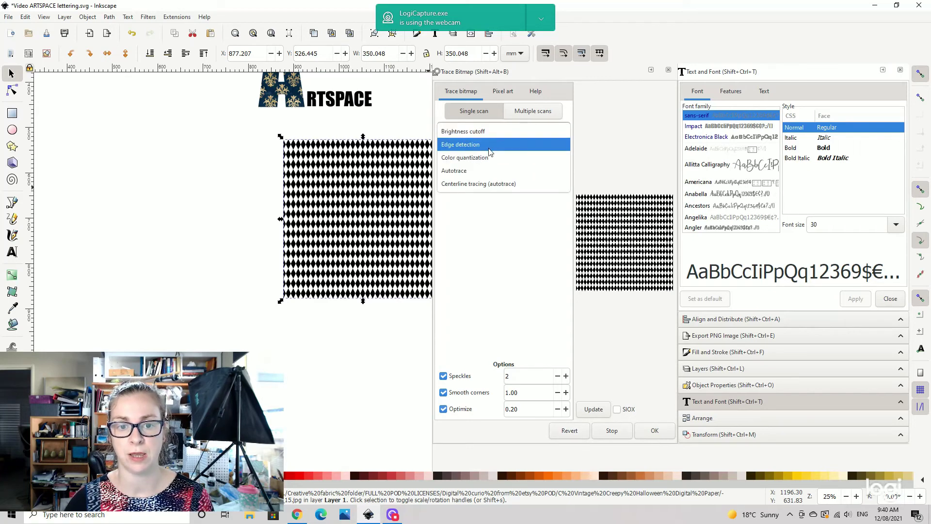
click(478, 158)
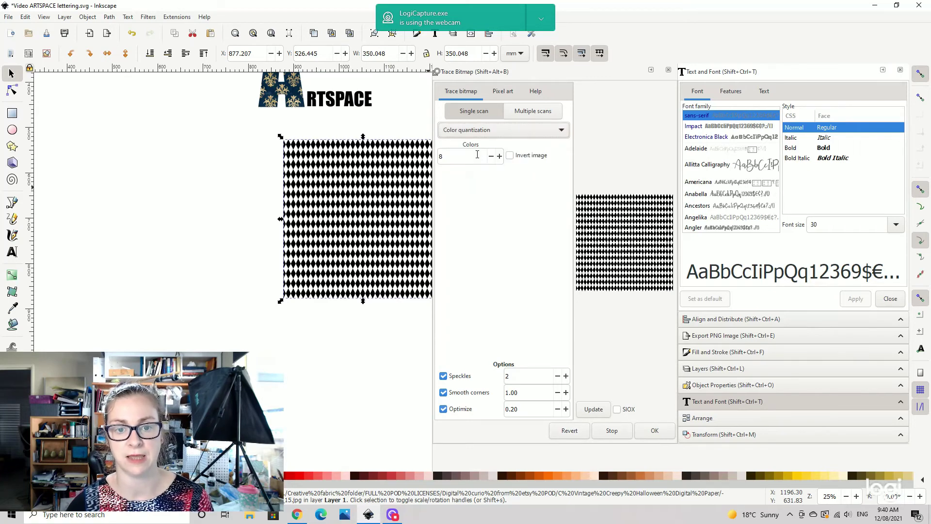
click(494, 131)
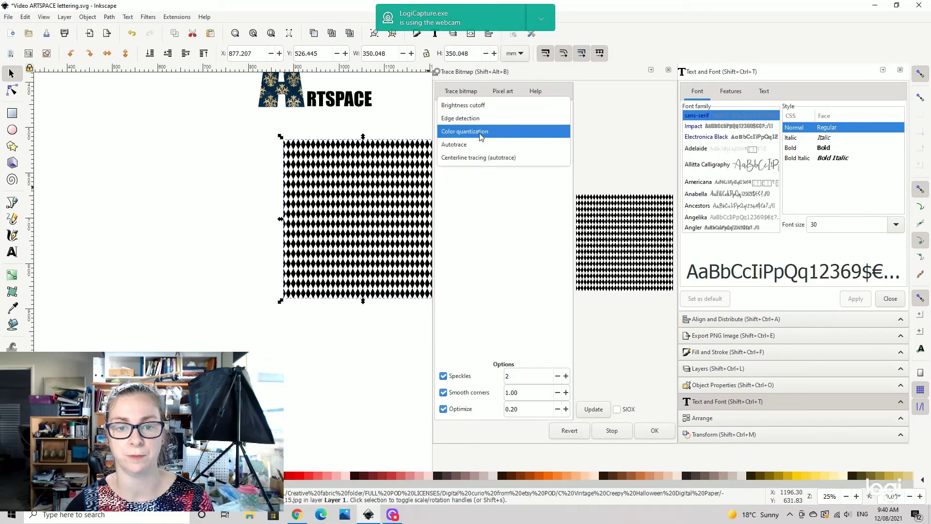
click(473, 106)
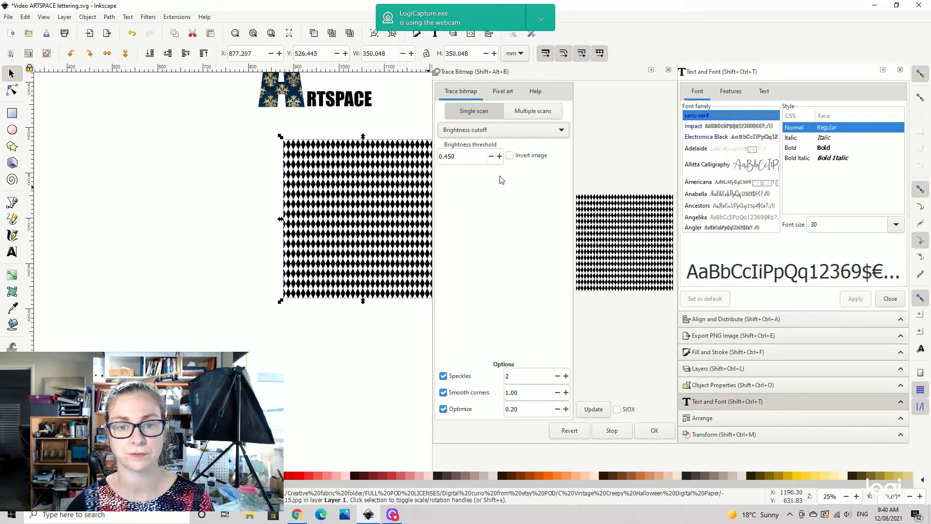
click(654, 431)
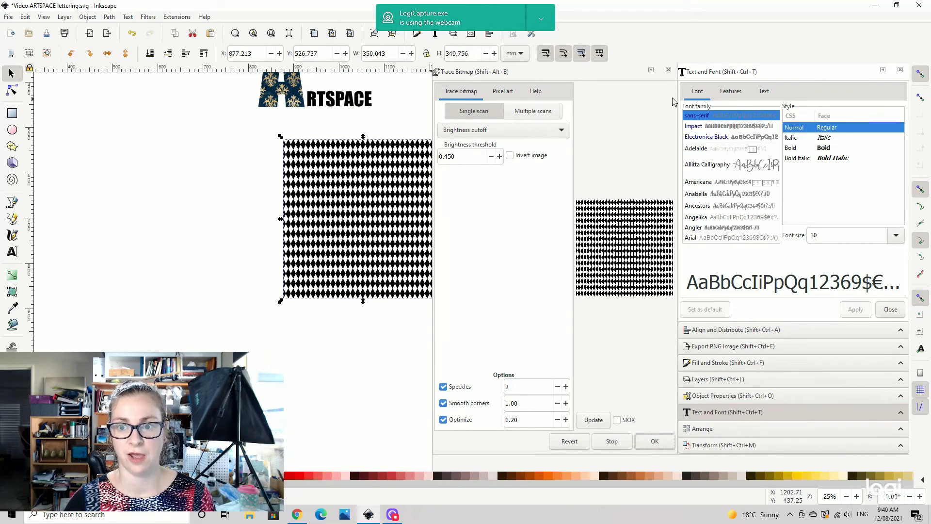
Step: Close the bitmap tracing settings and move the traced diamond pattern to the right of the original image, leaving a gap
click(668, 69)
drag(433, 82, 678, 82)
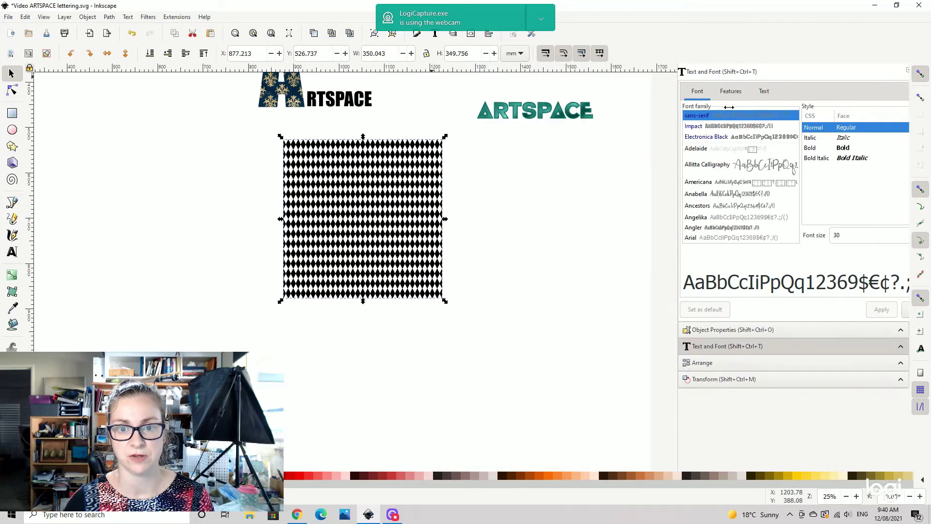
drag(416, 187, 612, 188)
scroll(293, 187, right, 10)
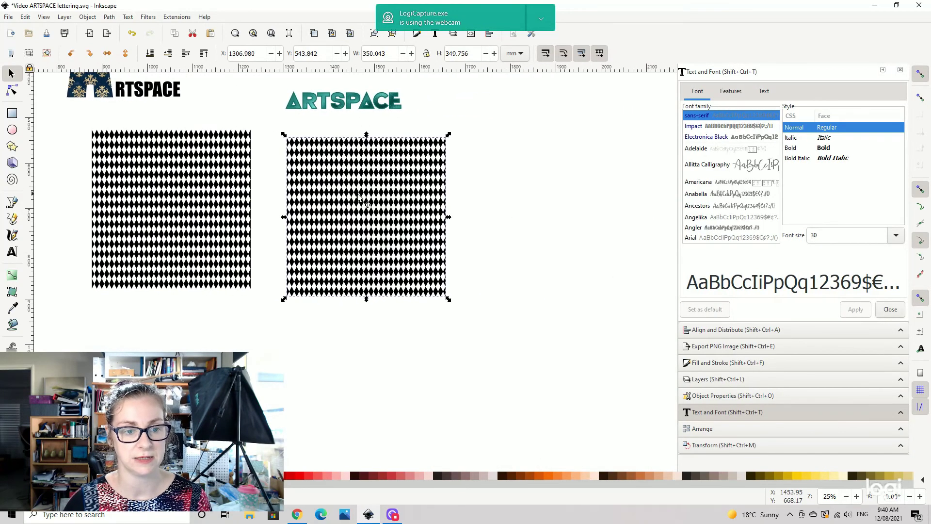
drag(361, 196, 405, 193)
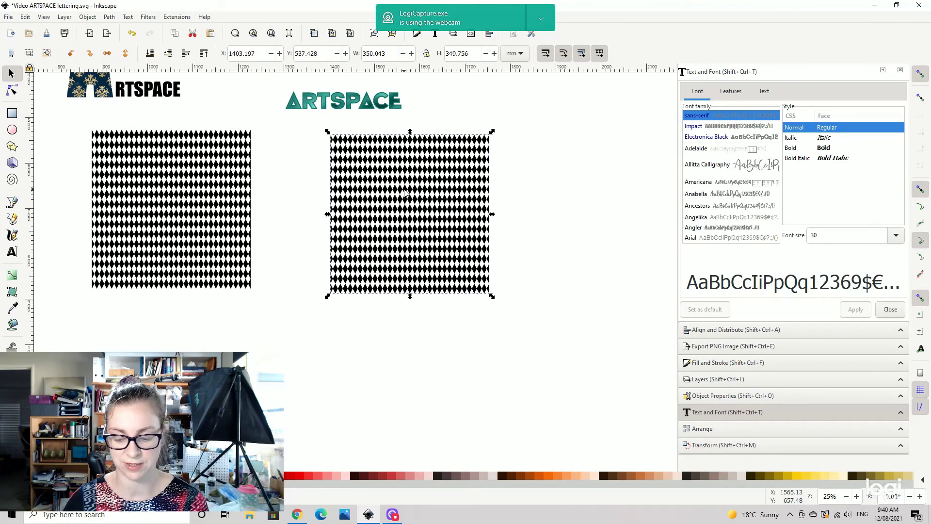
Step: Compare the diamond edges of the traced vector pattern with those of the original bitmap at close range
scroll(404, 193, up, 8)
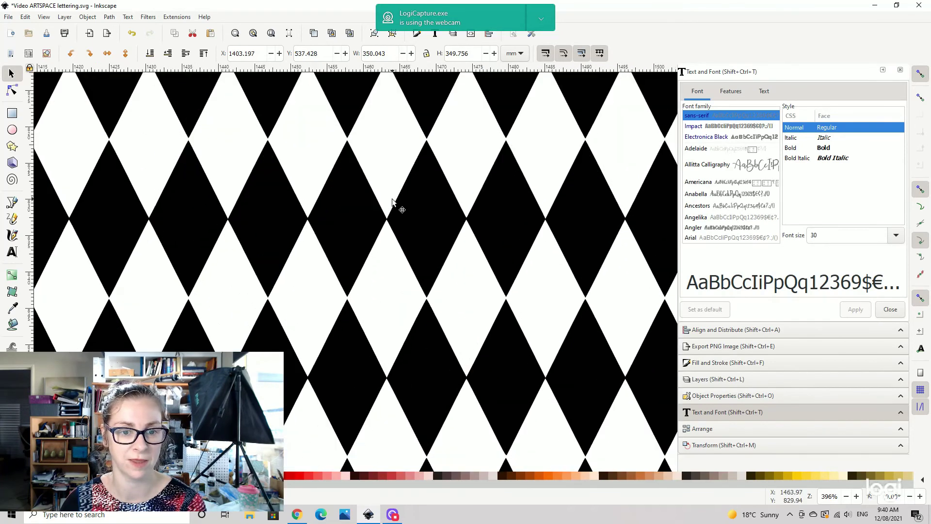
scroll(397, 197, up, 1)
scroll(307, 187, left, 2)
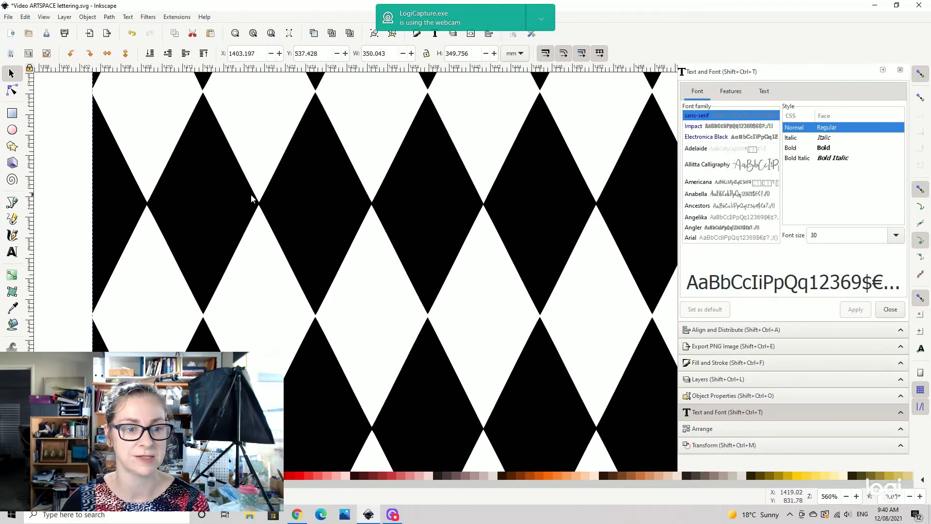
scroll(251, 198, left, 6)
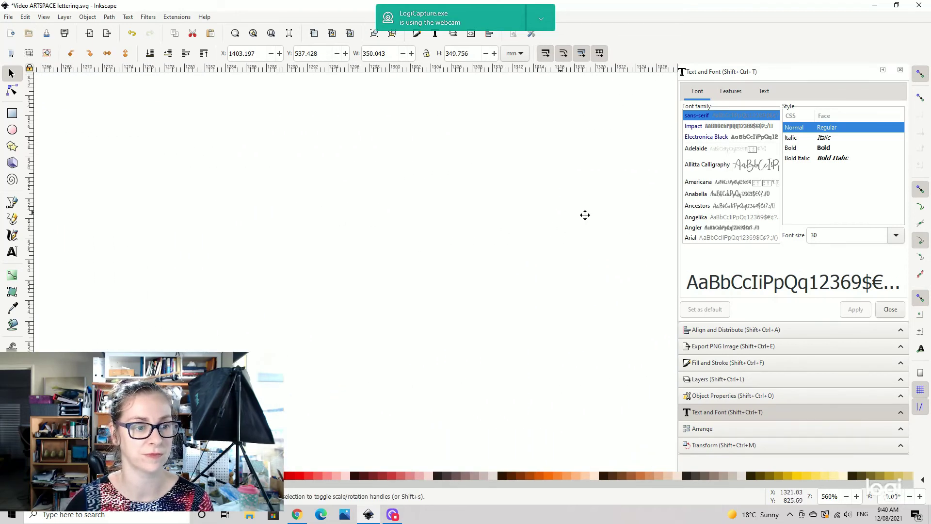
scroll(534, 208, left, 2)
scroll(268, 197, left, 2)
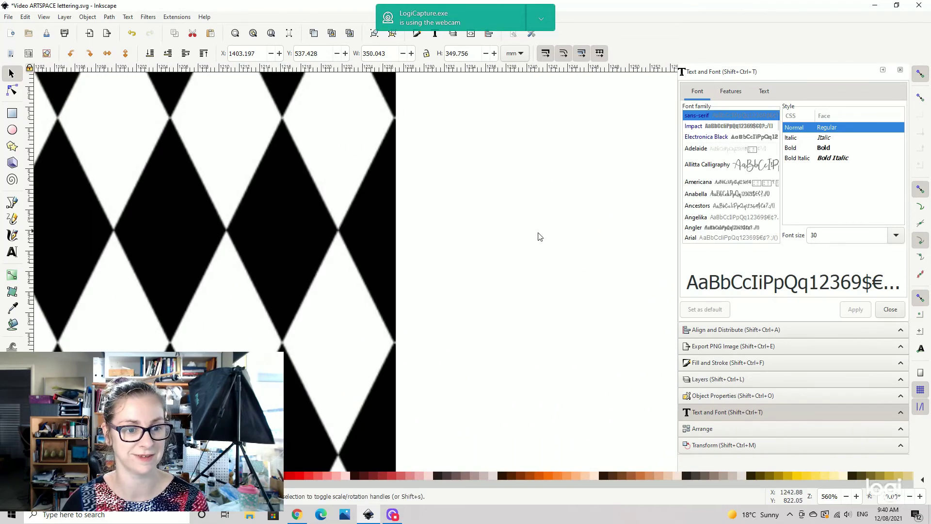
scroll(370, 210, right, 2)
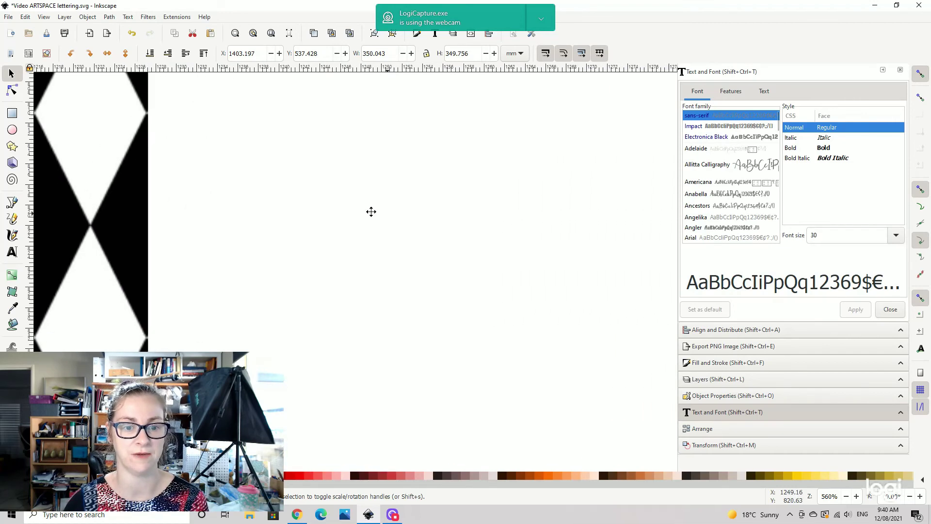
scroll(366, 210, down, 1)
key(minus)
key(minus)
key(minus)
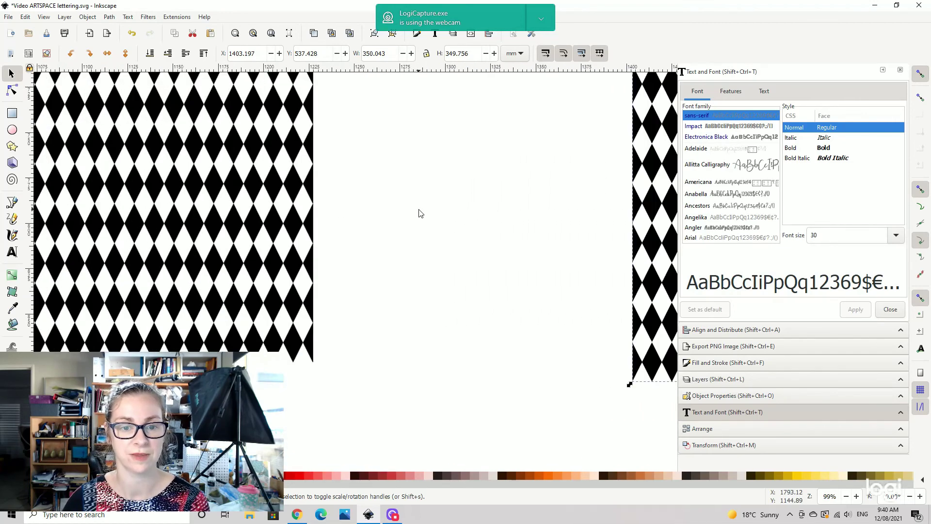
Step: Place the traced diamond pattern flush against the original image's right edge and compare edge sharpness along the seam
drag(606, 199, 381, 193)
key(plus)
key(plus)
key(plus)
key(plus)
key(plus)
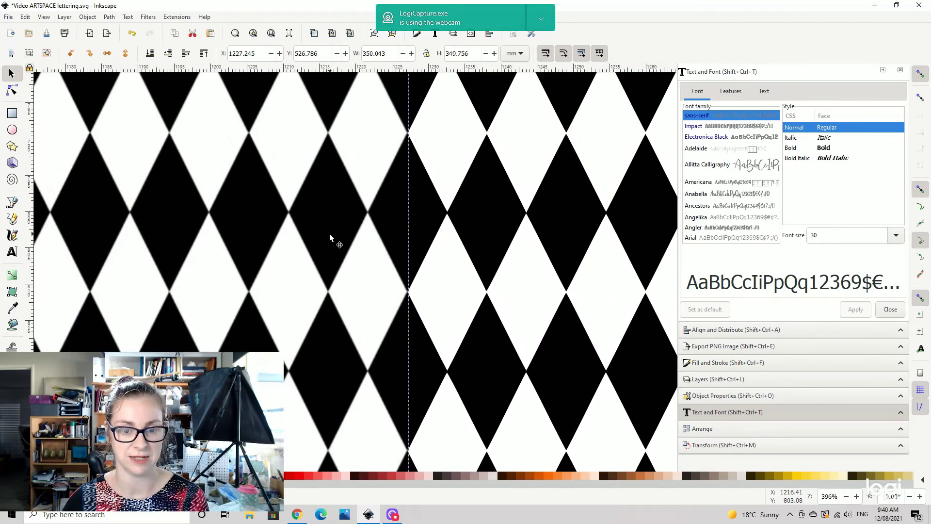
key(plus)
key(plus)
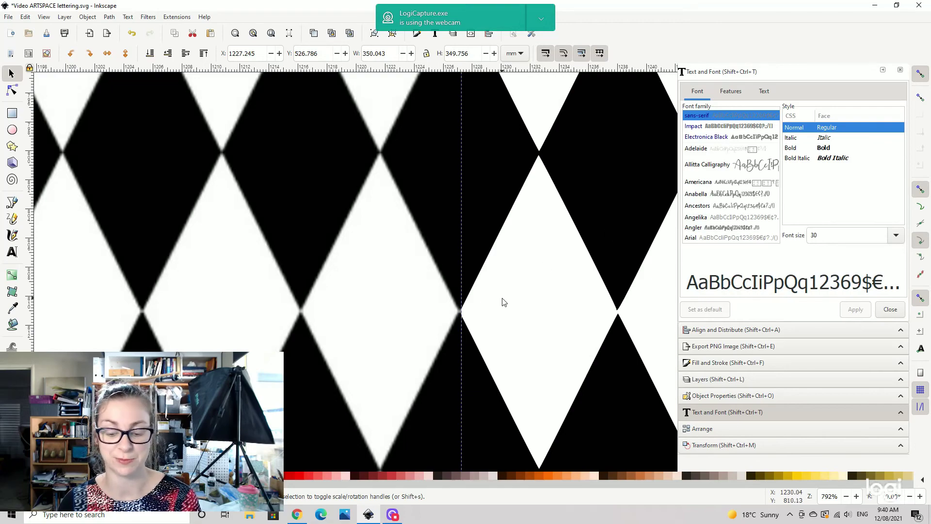
key(minus)
key(minus)
key(minus)
key(minus)
key(minus)
key(minus)
key(minus)
key(minus)
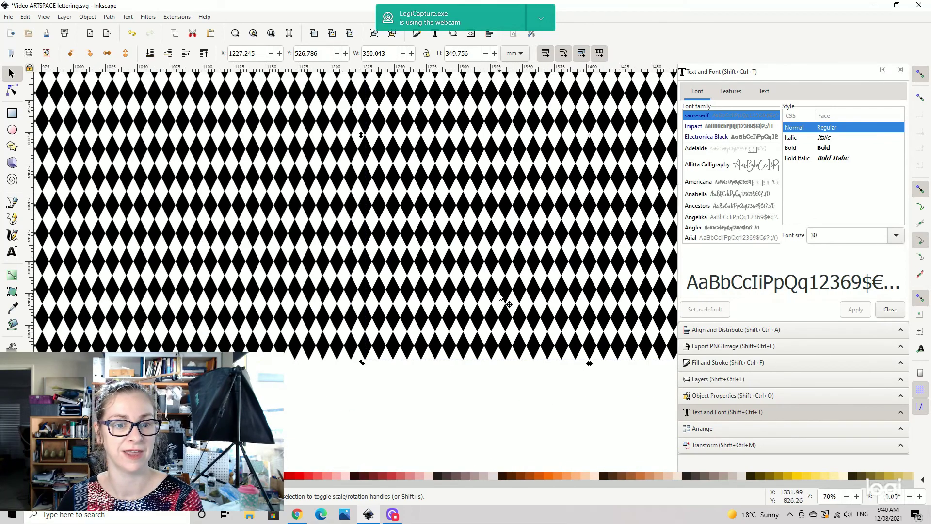
key(minus)
scroll(465, 160, up, 5)
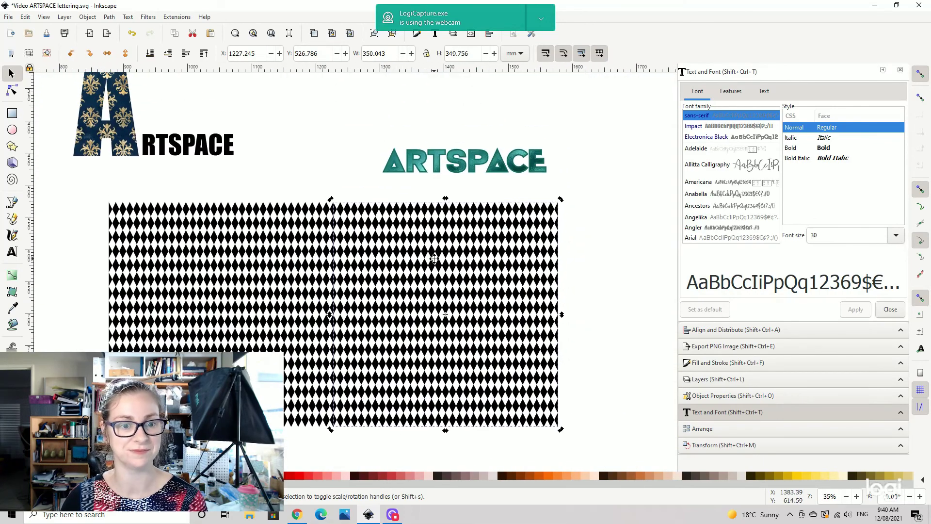
drag(264, 148, 389, 322)
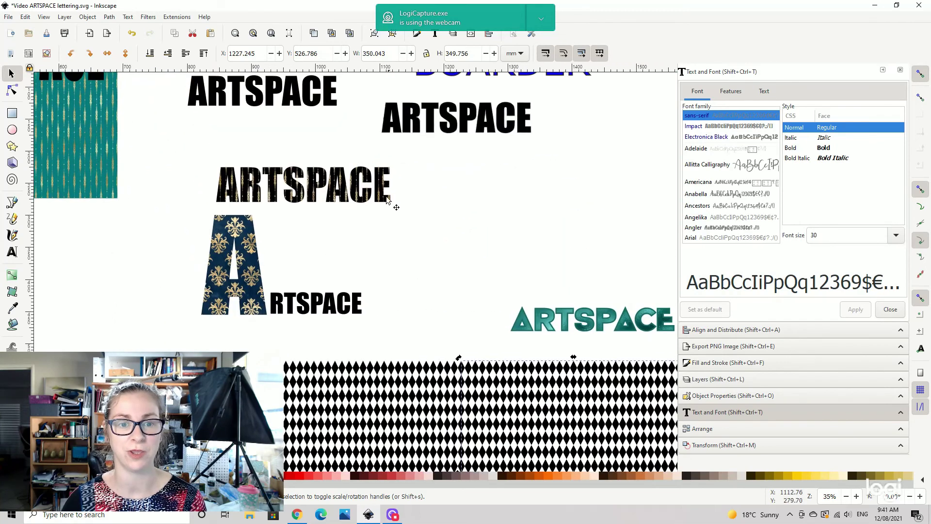
drag(330, 135, 339, 249)
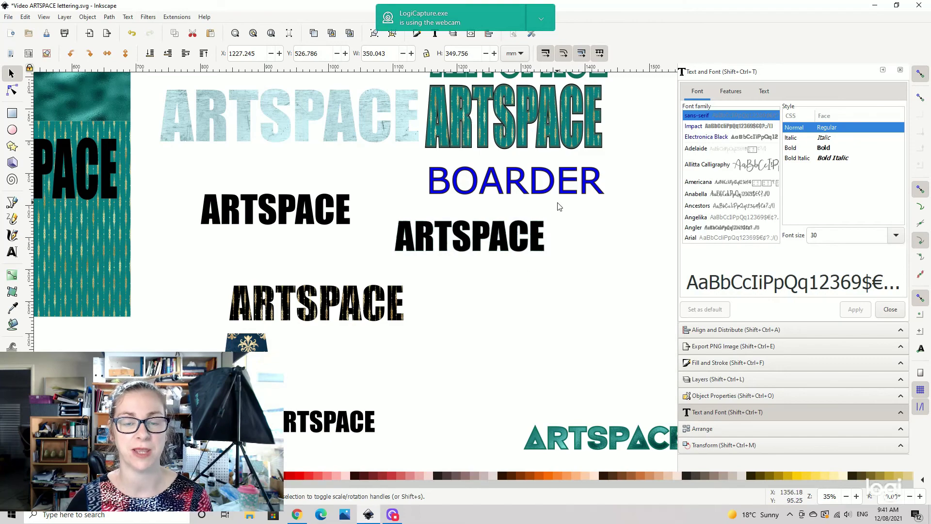
drag(549, 208, 496, 275)
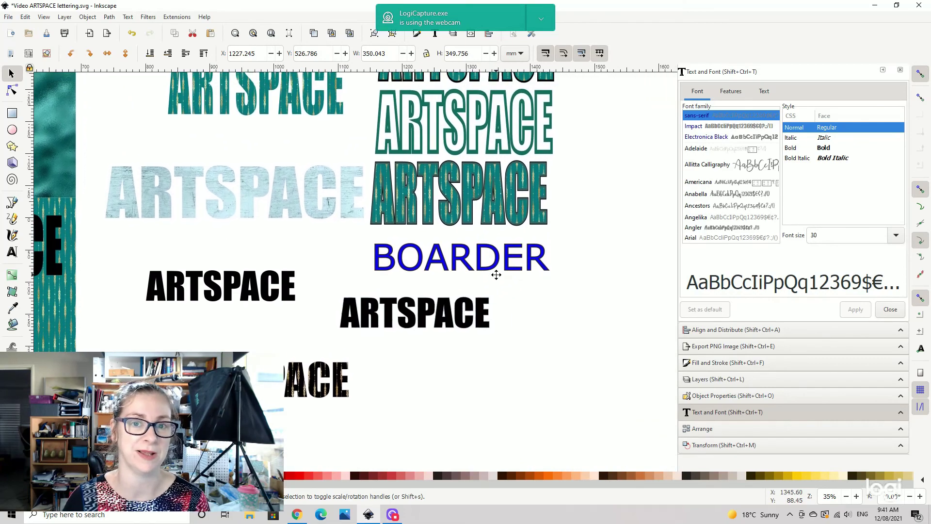
scroll(434, 359, down, 15)
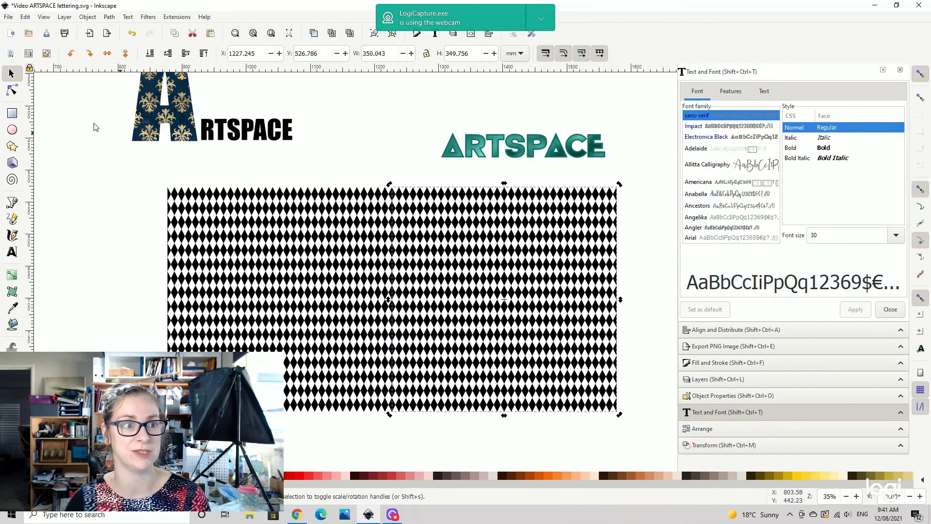
click(112, 17)
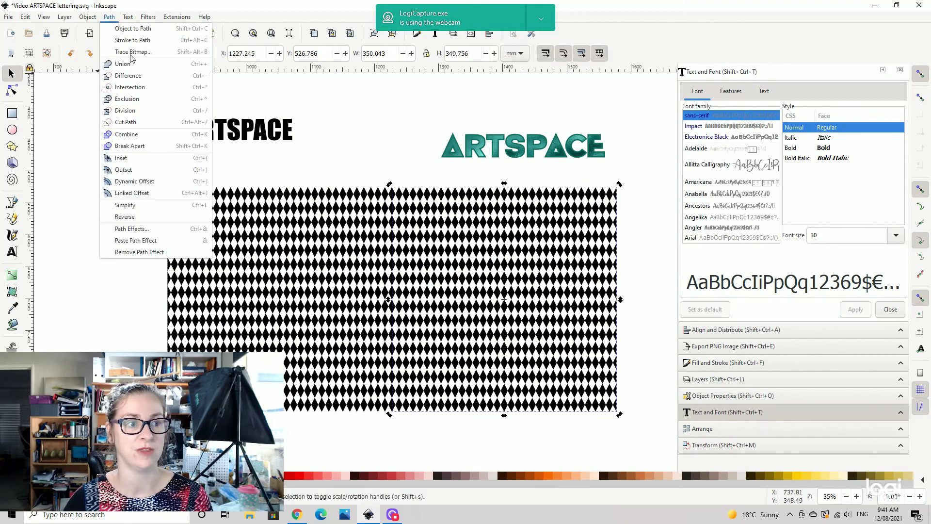
click(402, 116)
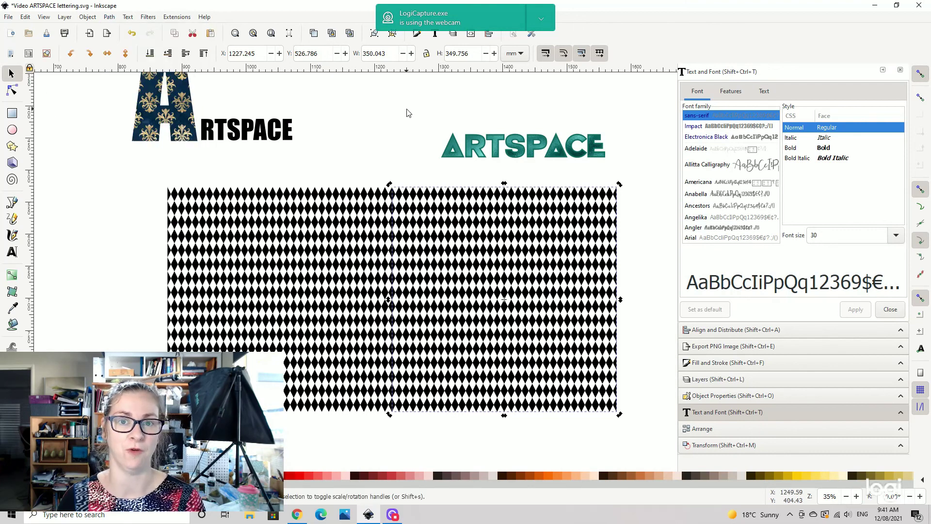